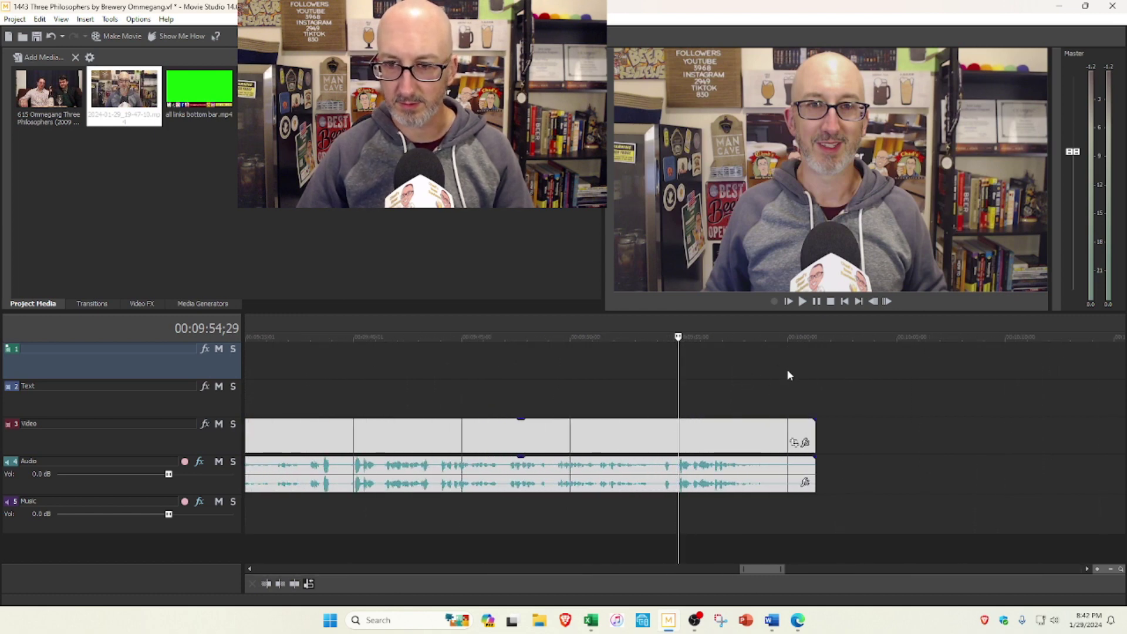
Add a fade-in of about one second to the main video clip and trim about half a second off its start
left_click(787, 375)
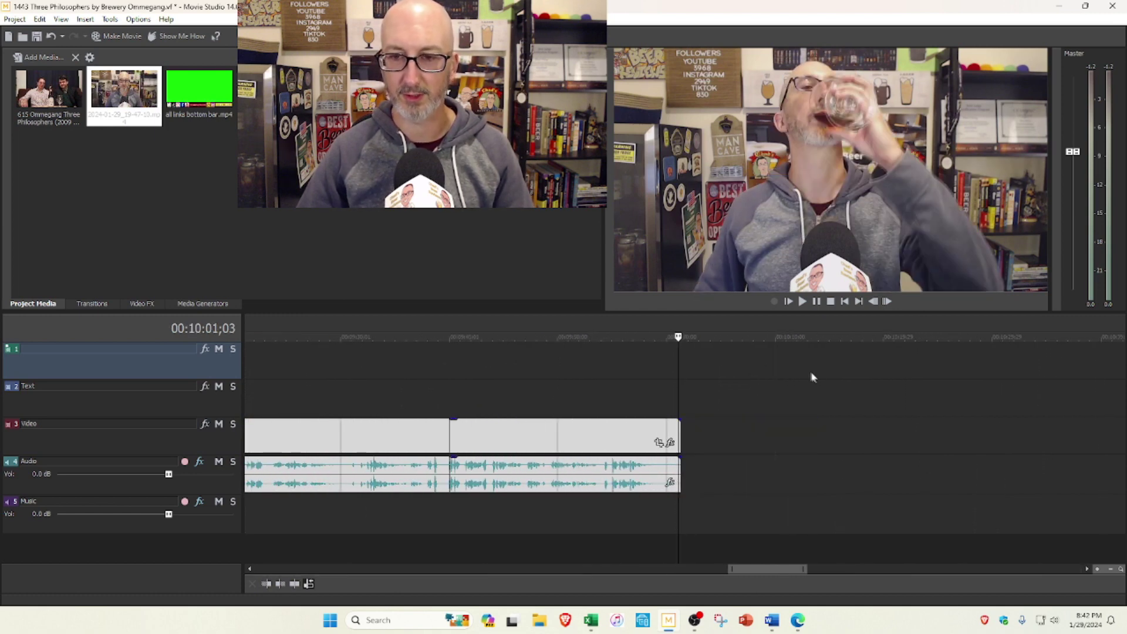
scroll(684, 367, "down", 6)
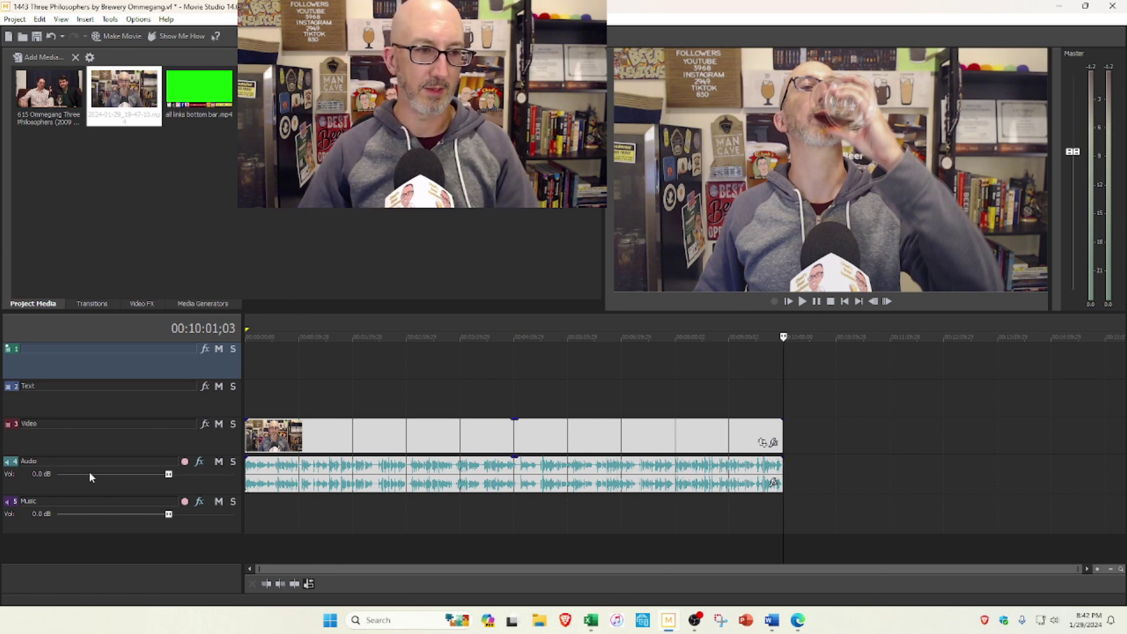
left_click(247, 398)
scroll(251, 405, "up", 3)
scroll(255, 411, "up", 6)
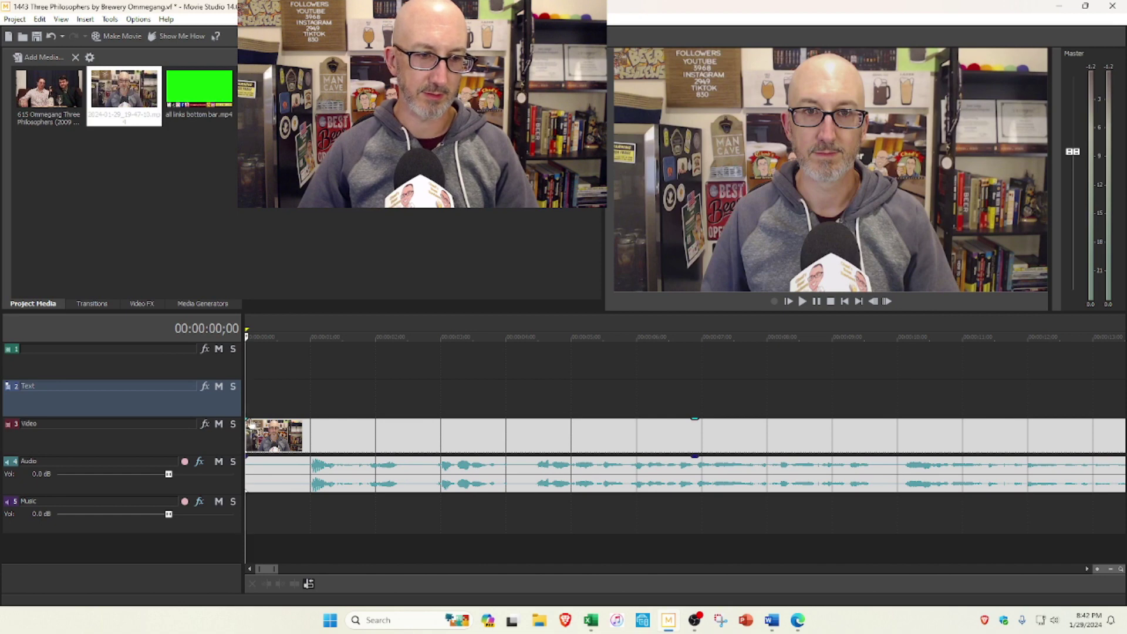
left_click_drag(244, 418, 304, 422)
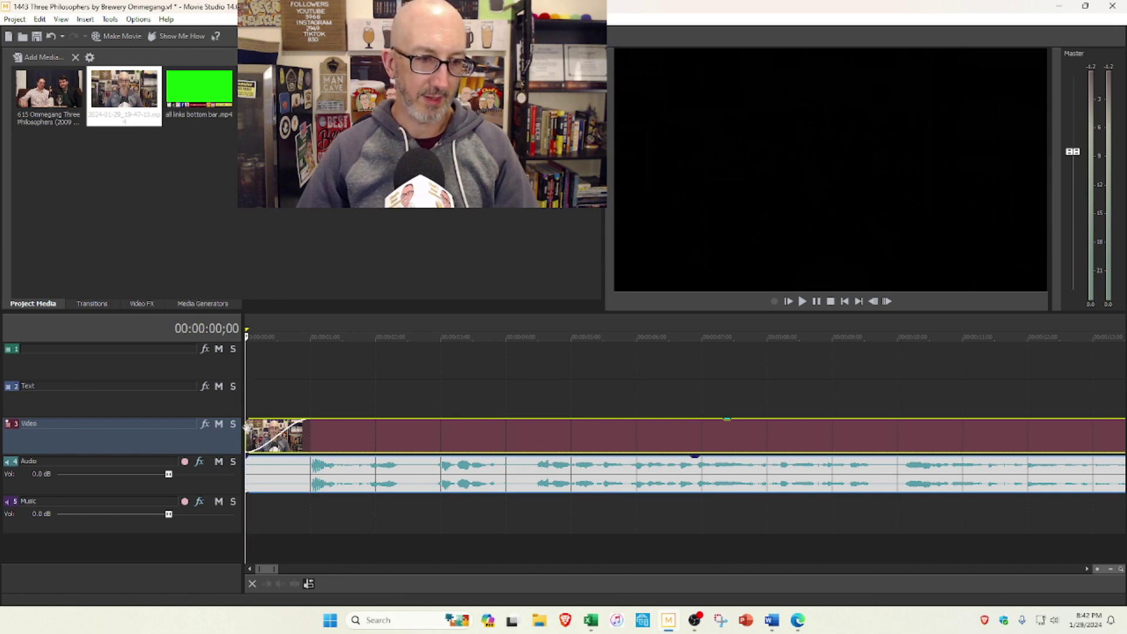
mouse_move(246, 427)
left_mouse_down()
mouse_move(278, 432)
mouse_move(247, 432)
left_mouse_up()
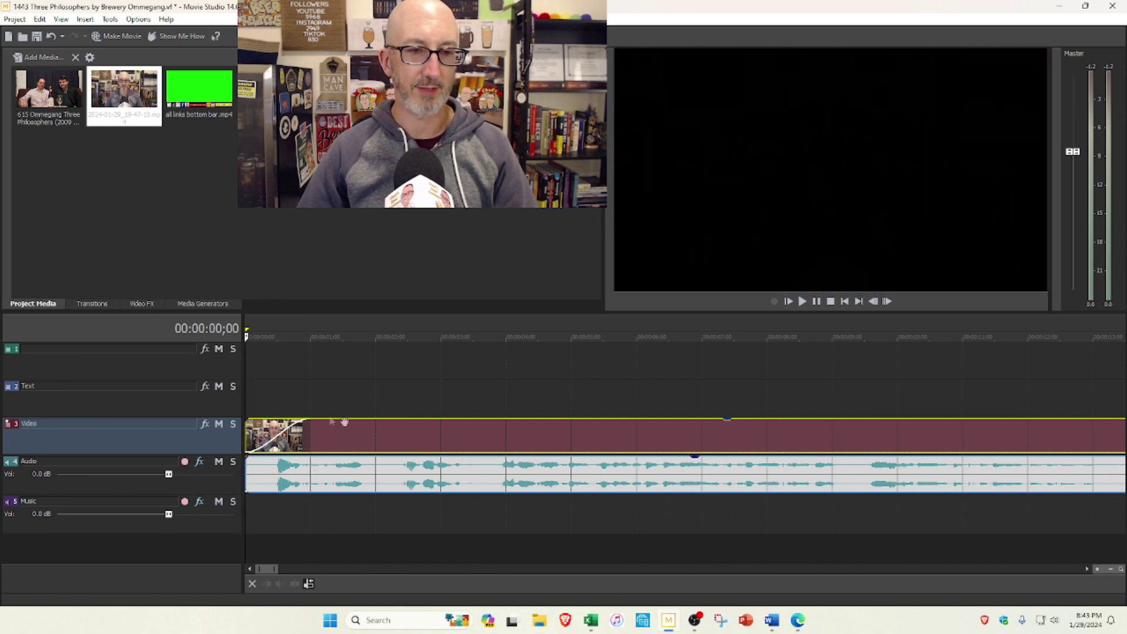
Play back the opening from the very start and again from about 00:00:02;14 to check the fade and framing
scroll(331, 421, "down", 5)
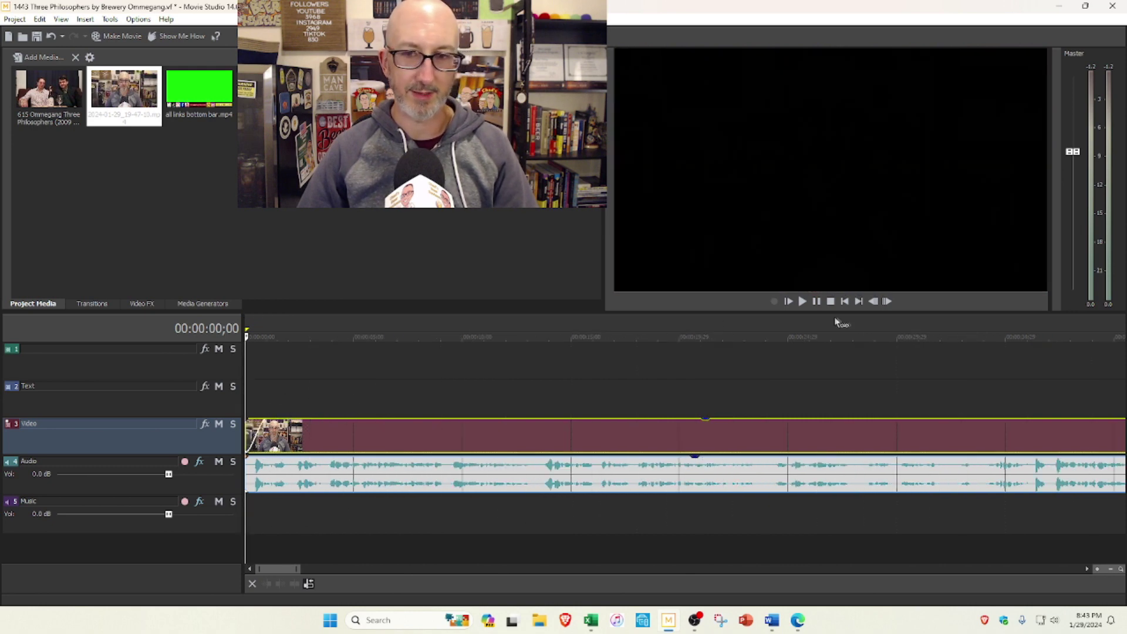
left_click(786, 301)
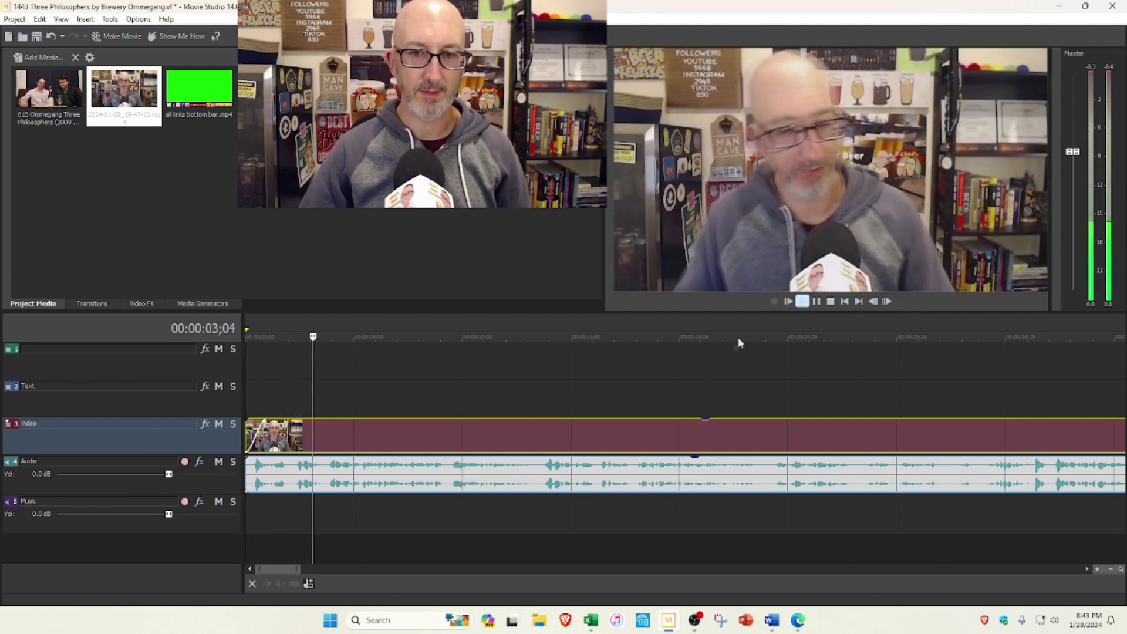
key("space")
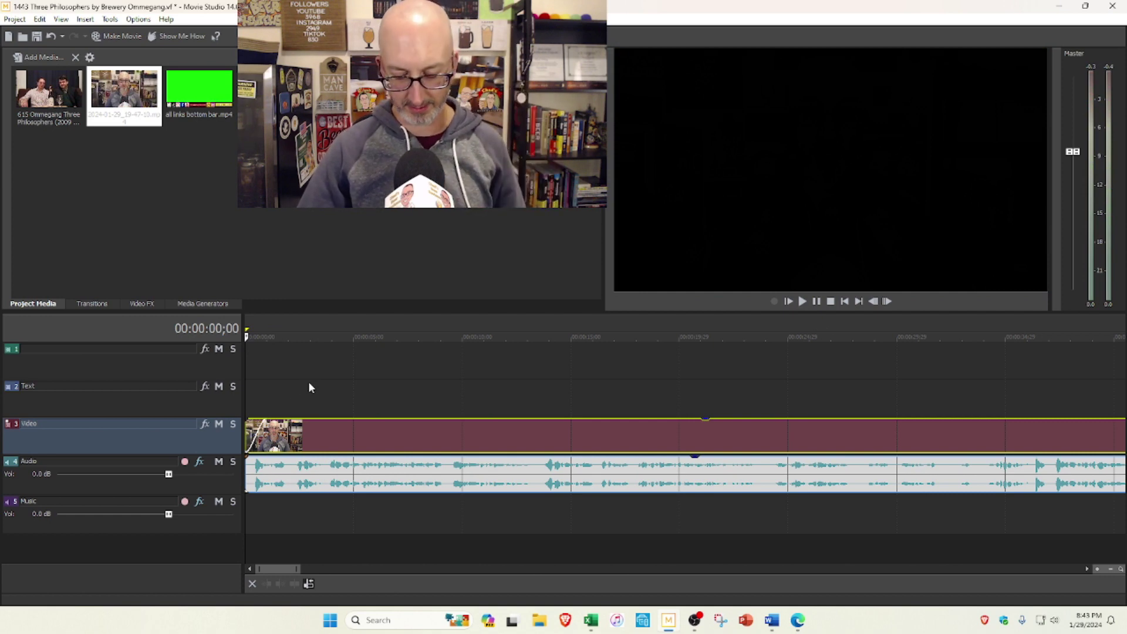
left_click(297, 388)
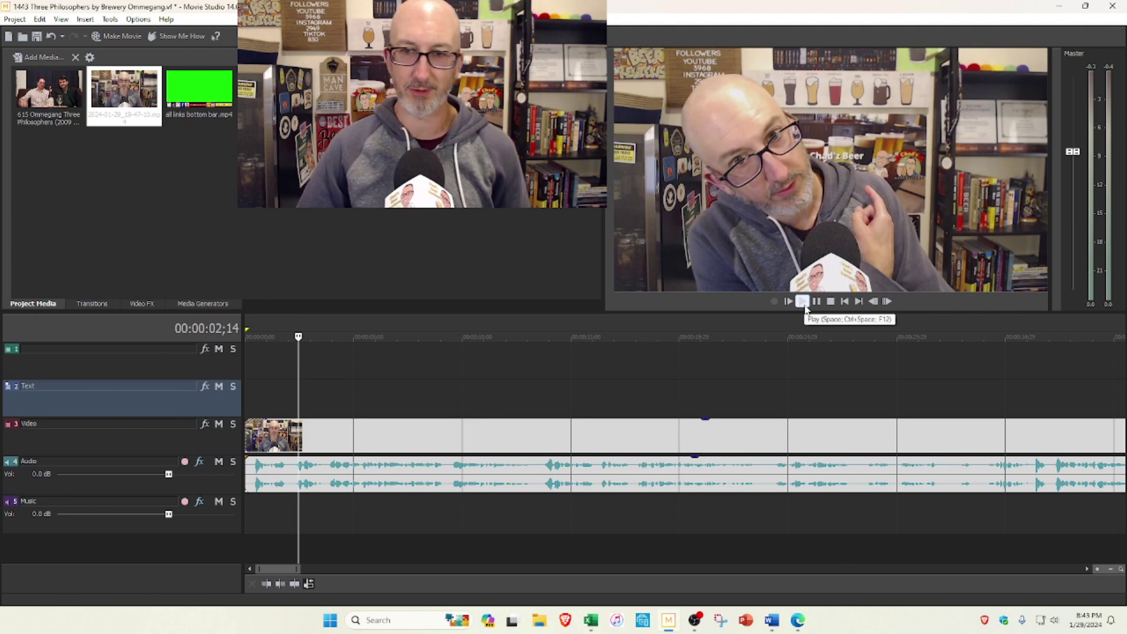
left_click(802, 301)
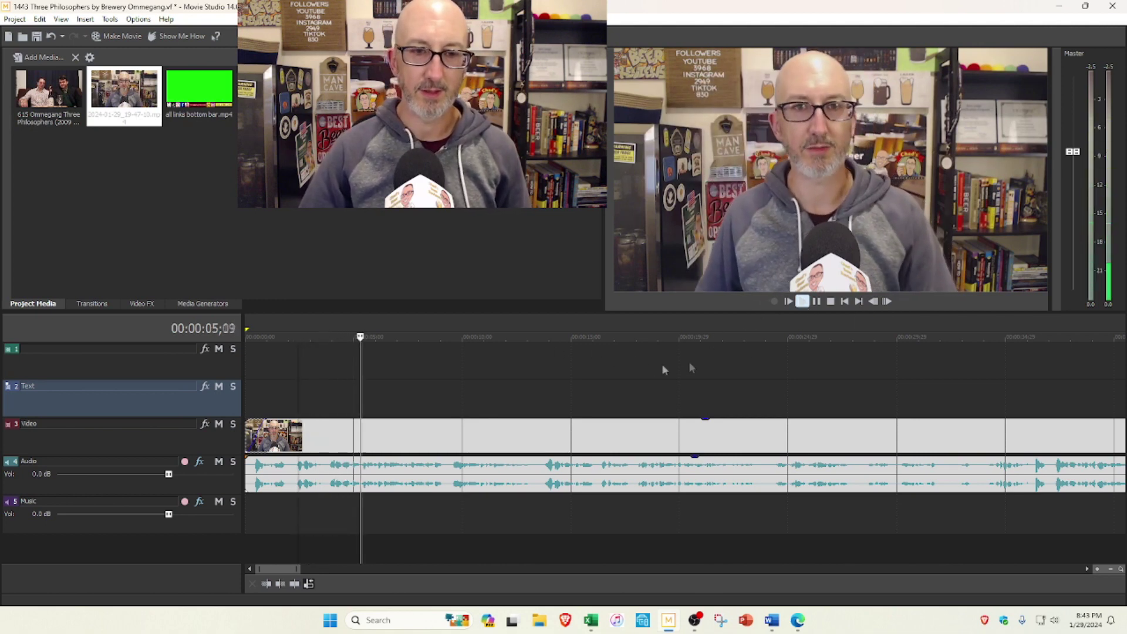
left_click(829, 301)
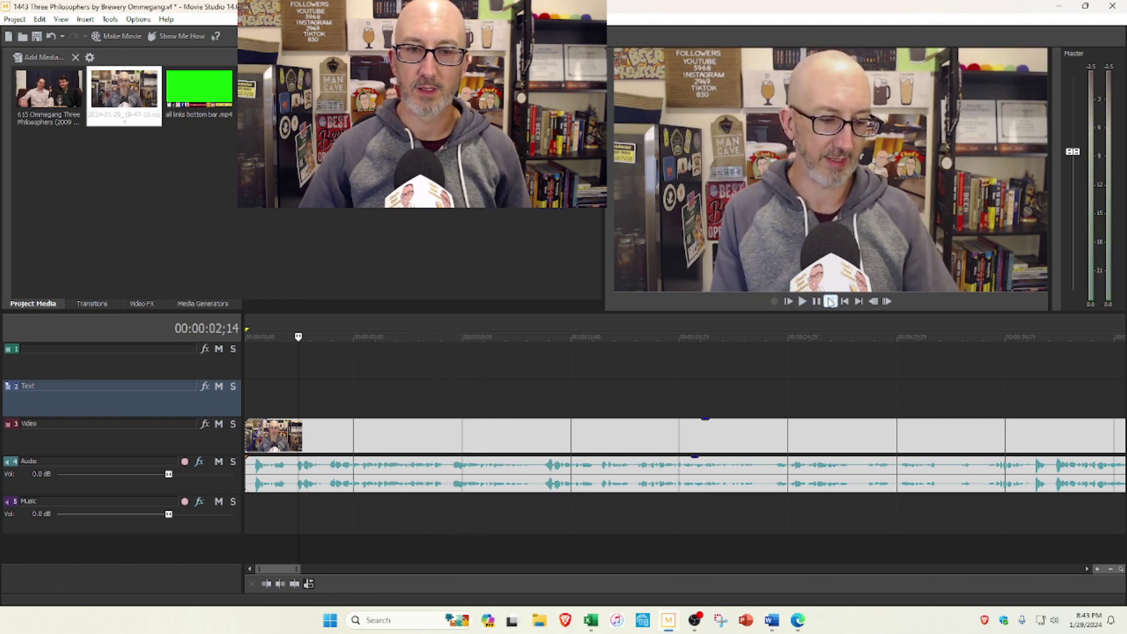
Place the bottle close-up clip on the Text track at 00:00:09;15 and give it a fade-in of just under one second
left_click(452, 391)
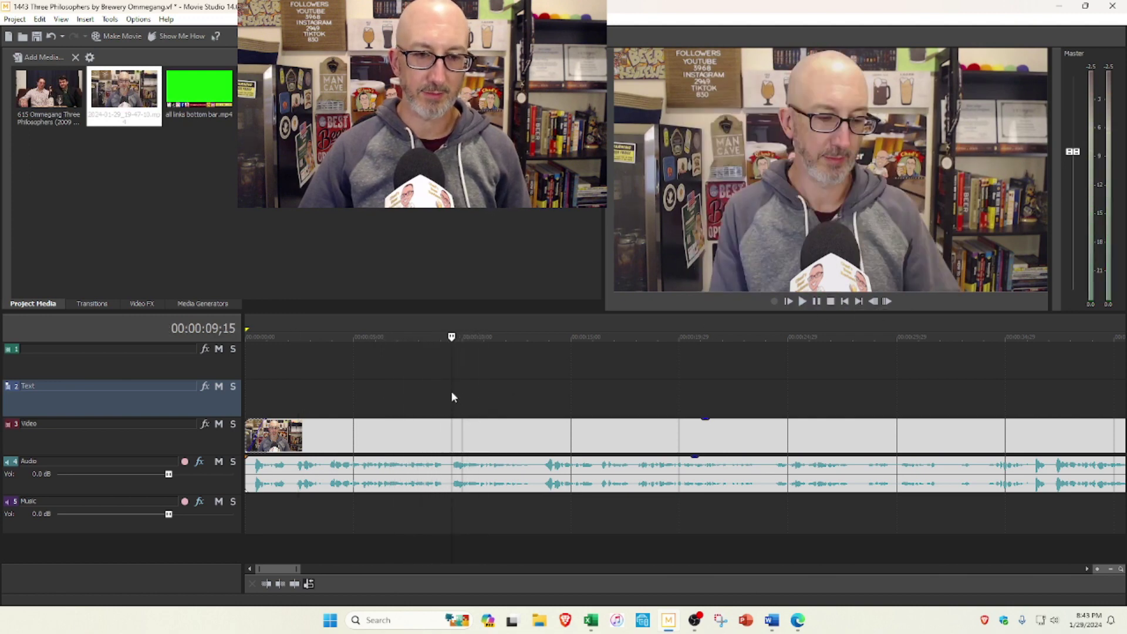
left_click_drag(124, 93, 466, 389)
left_click(468, 370)
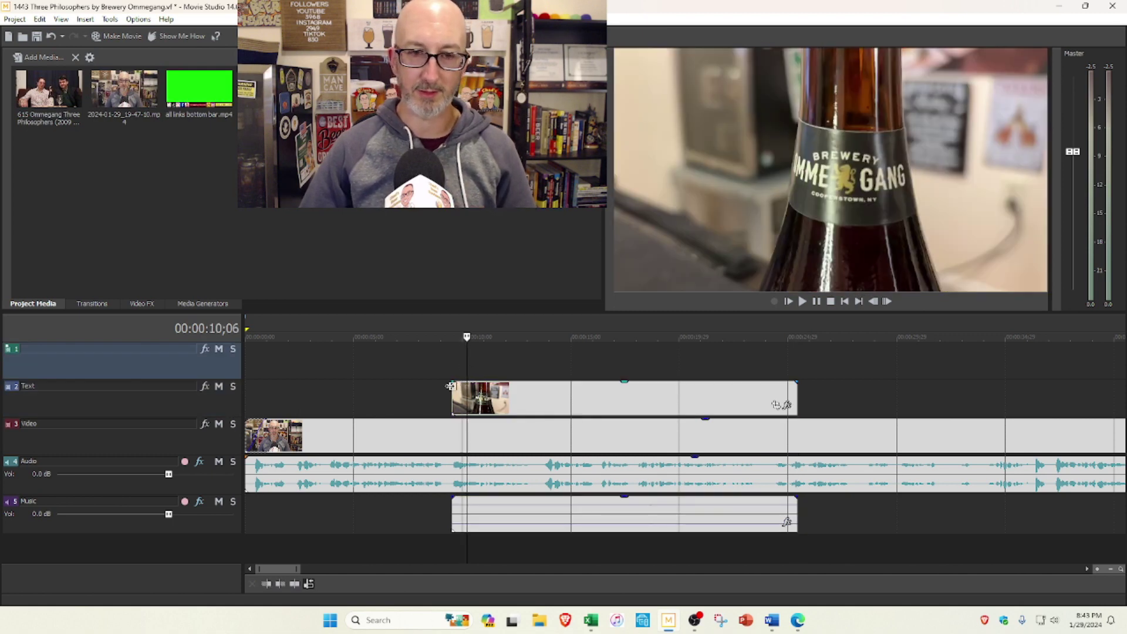
left_click_drag(447, 382, 461, 382)
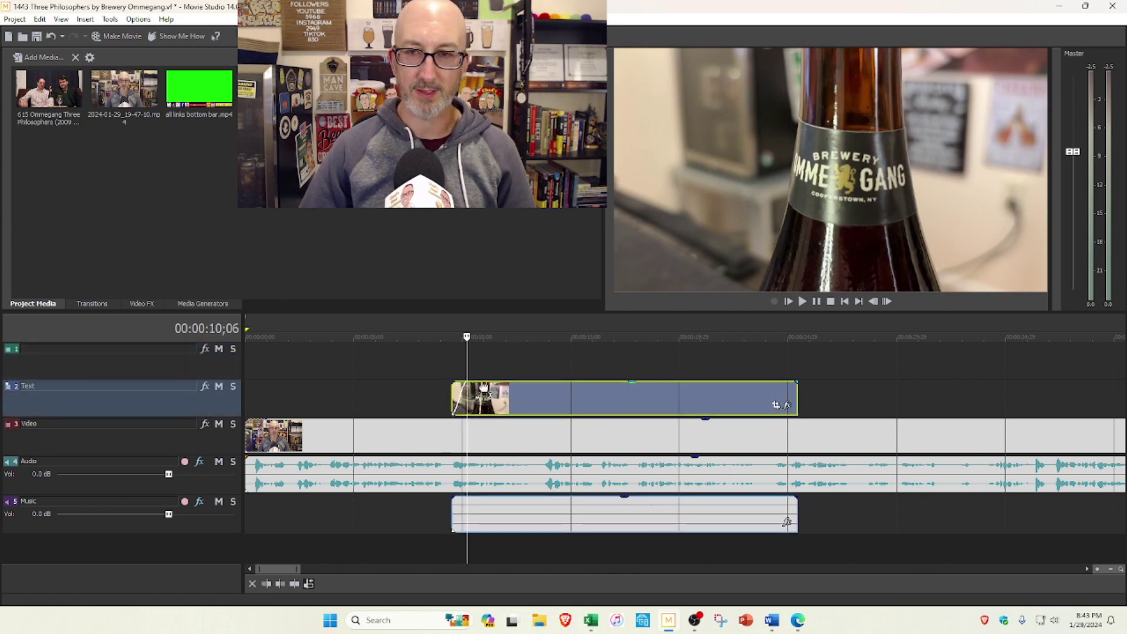
left_click_drag(463, 382, 469, 382)
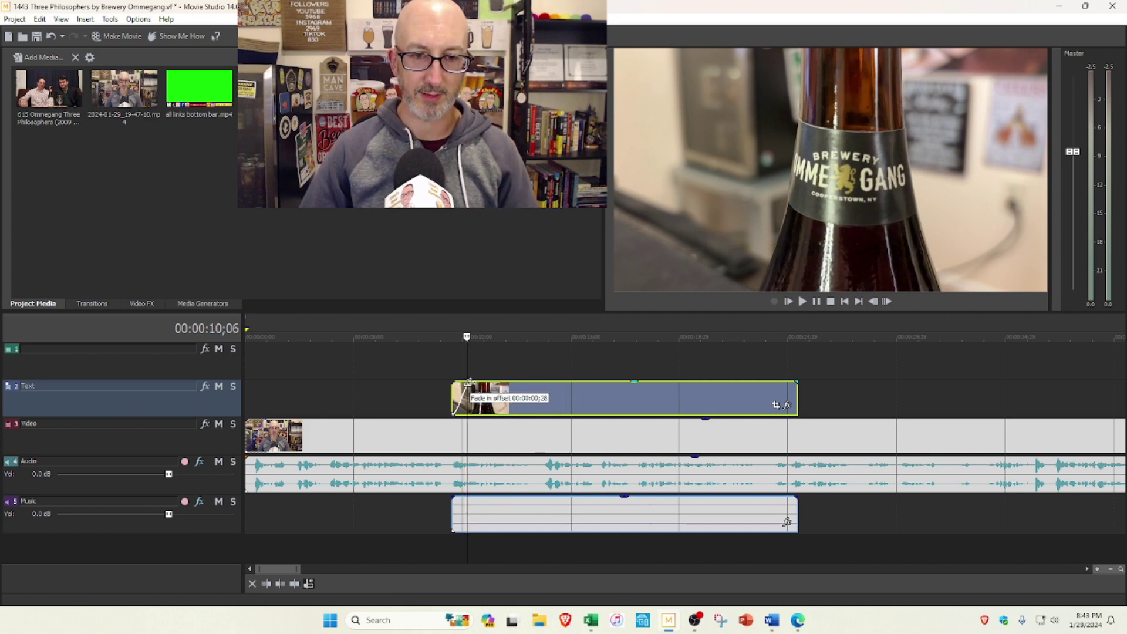
left_click(508, 364)
Mute the bottle clip's audio event on the Music track
left_click(478, 510)
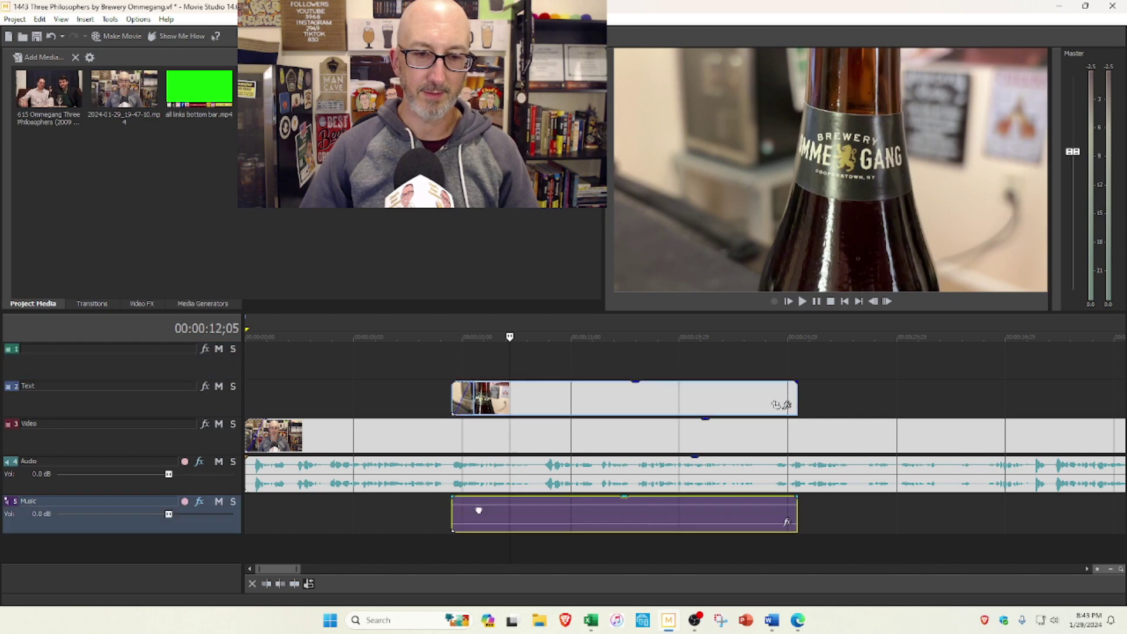
left_click(476, 511)
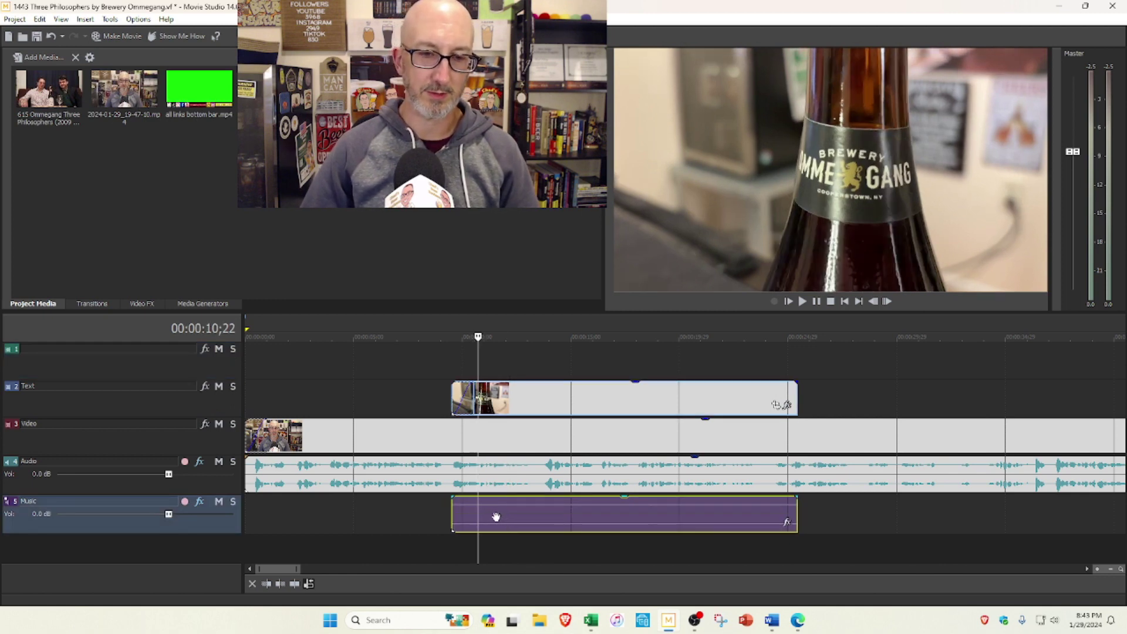
right_click(494, 521)
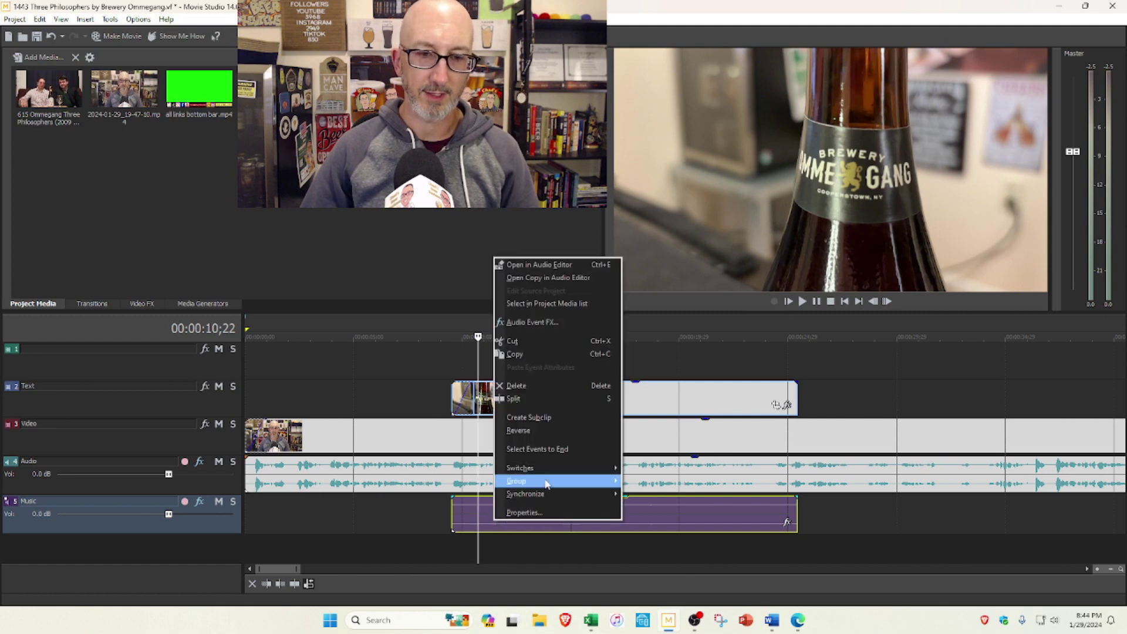
mouse_move(602, 469)
left_click(660, 469)
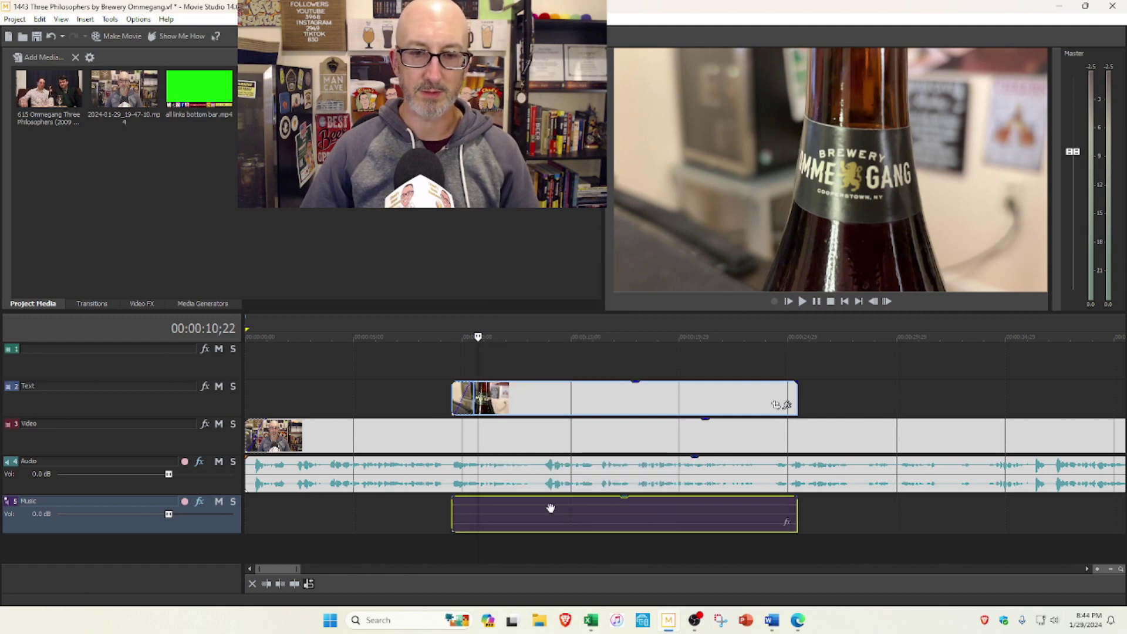
Shift the bottle clip slightly earlier on the timeline and play the overlay back from 00:00:09;02
left_click(442, 368)
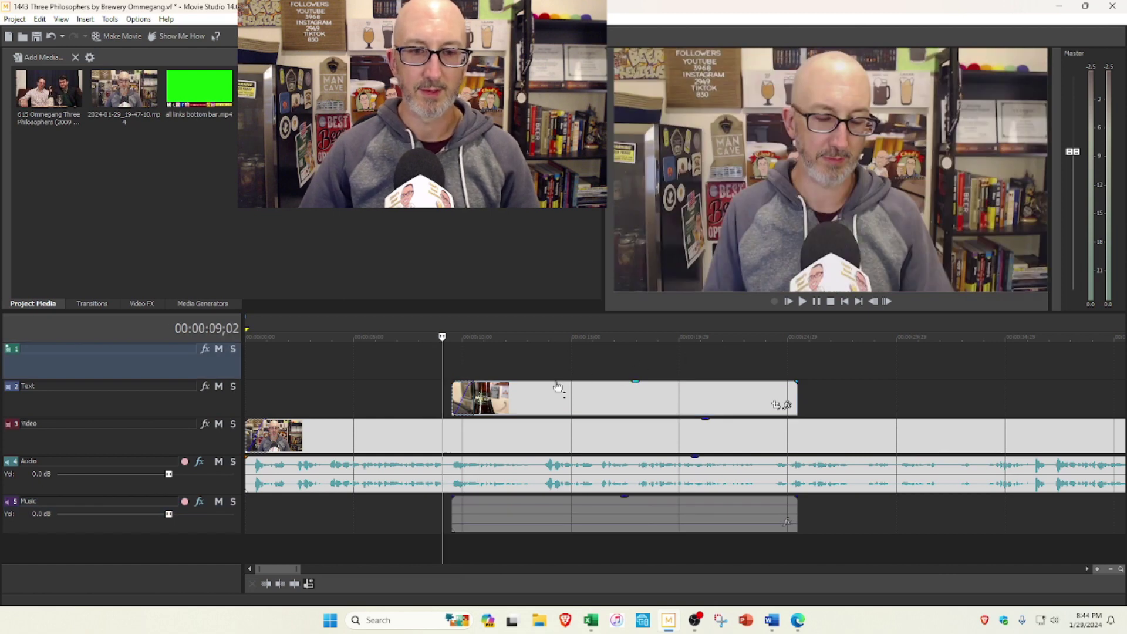
left_click_drag(510, 405, 506, 405)
left_click(803, 301)
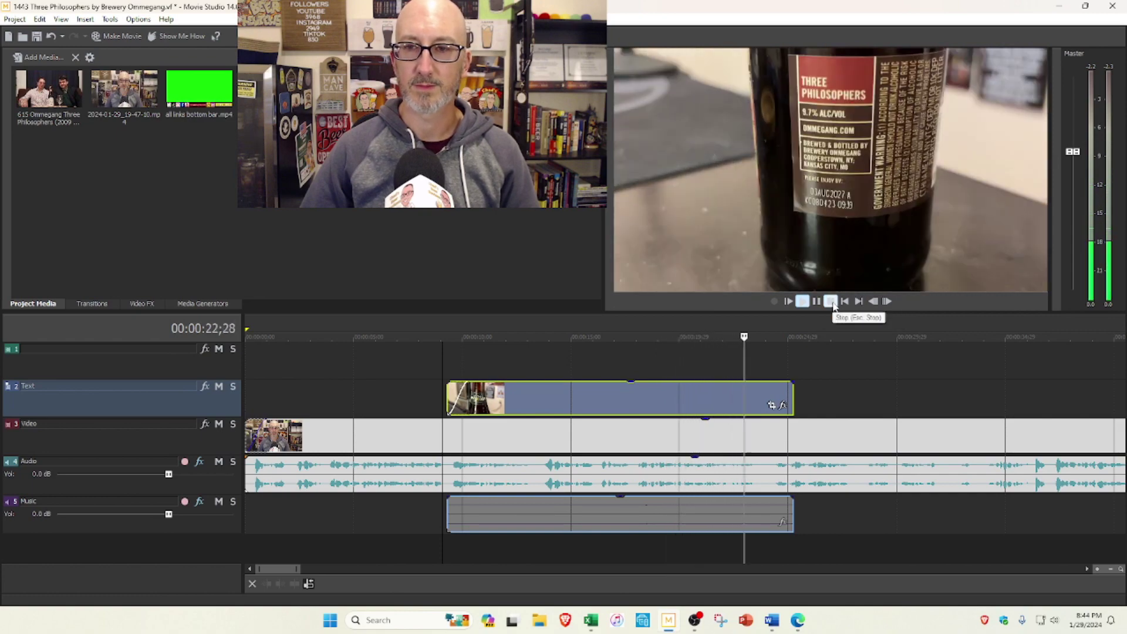
left_click(831, 301)
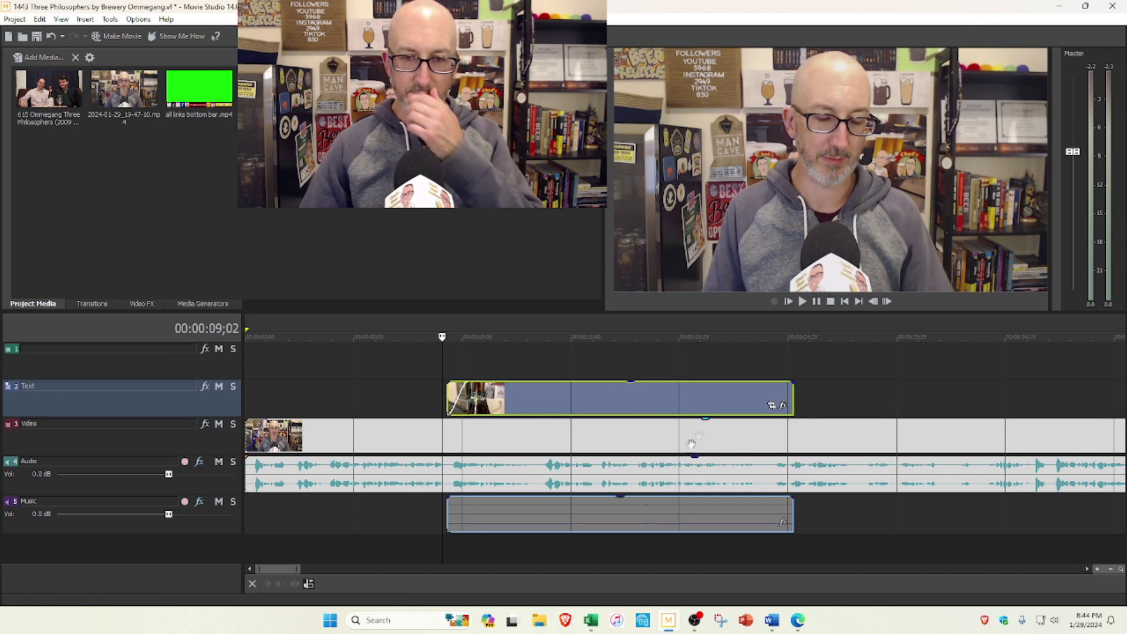
Split the main video at 00:00:17;24 and trim about 6.5 seconds off the start of the second part
left_click(692, 361)
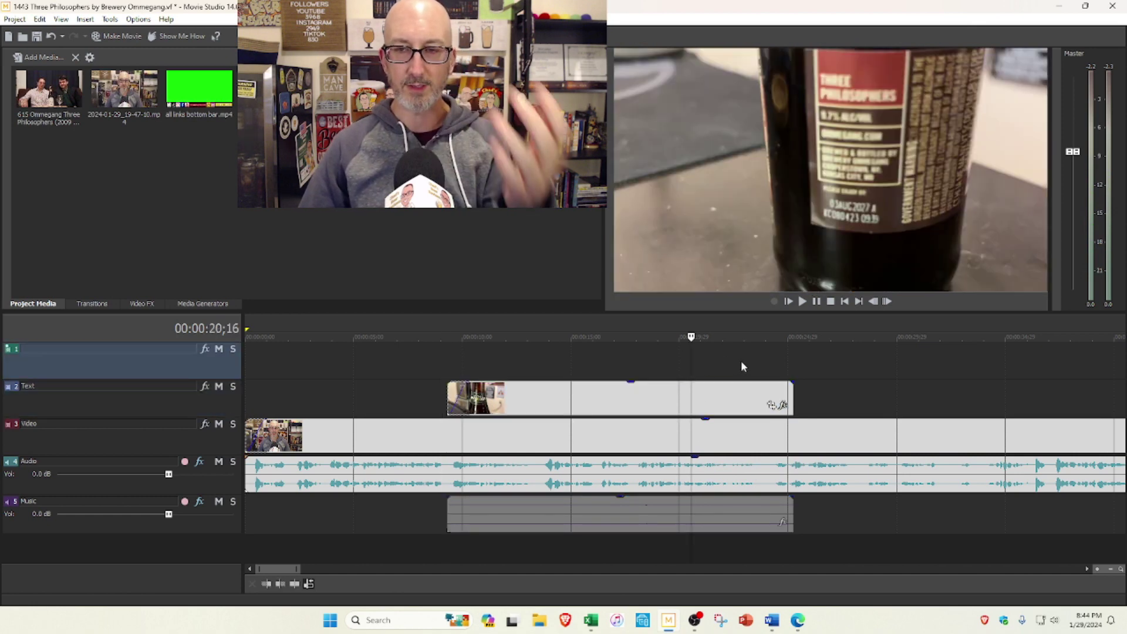
left_click(738, 365)
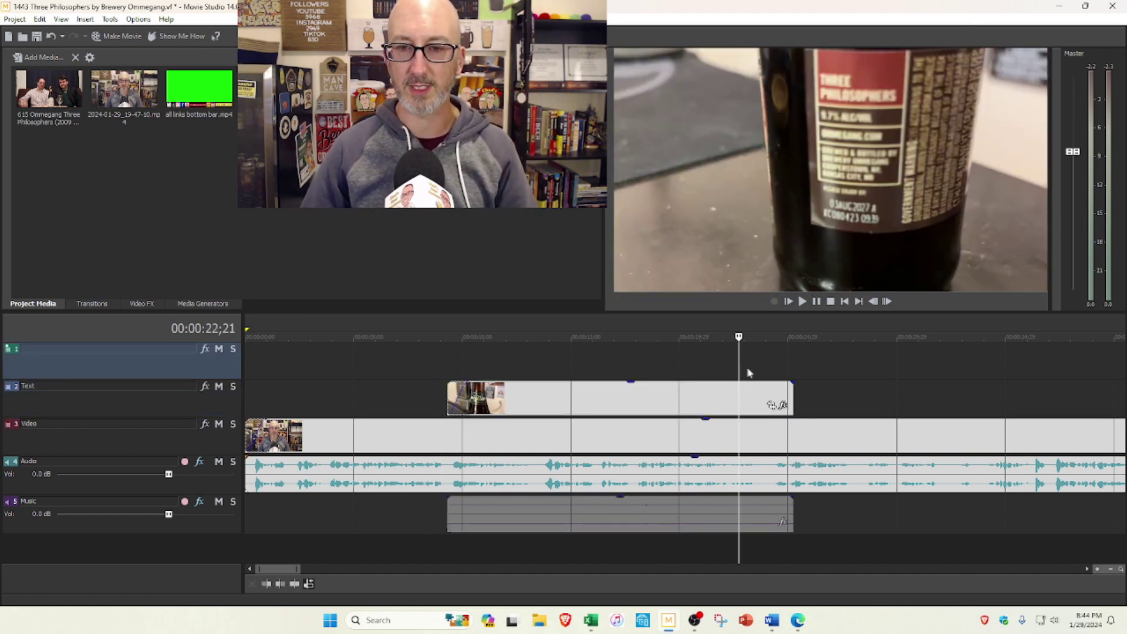
left_click(628, 427)
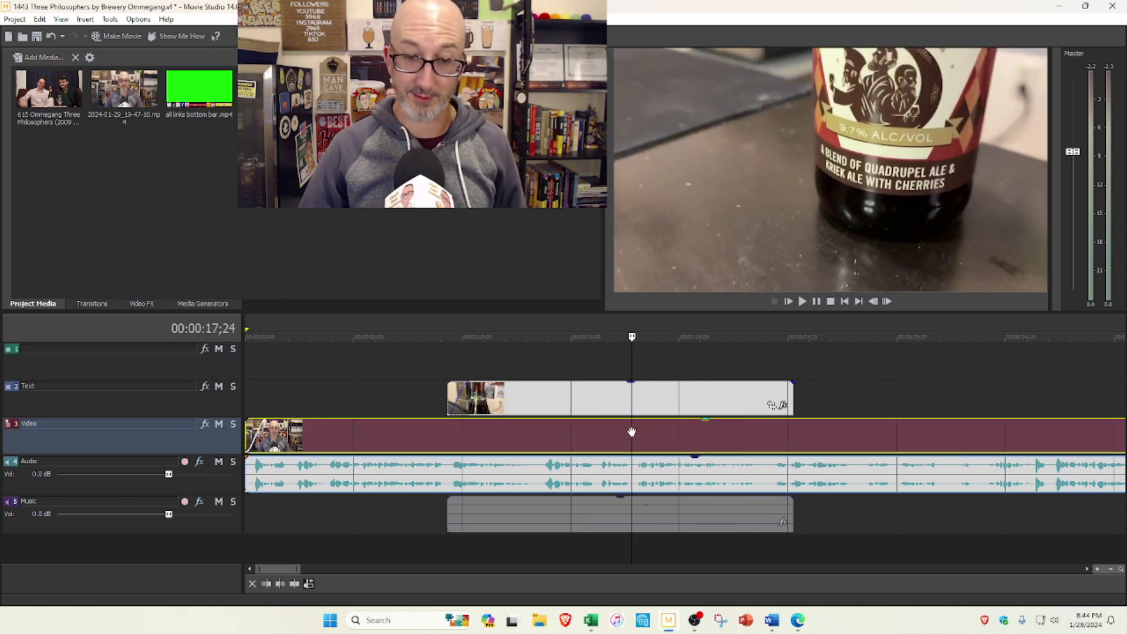
key("s")
left_click_drag(634, 431, 775, 441)
Play the cut back from 00:00:17;01 through the end of the bottle clip
left_click(614, 363)
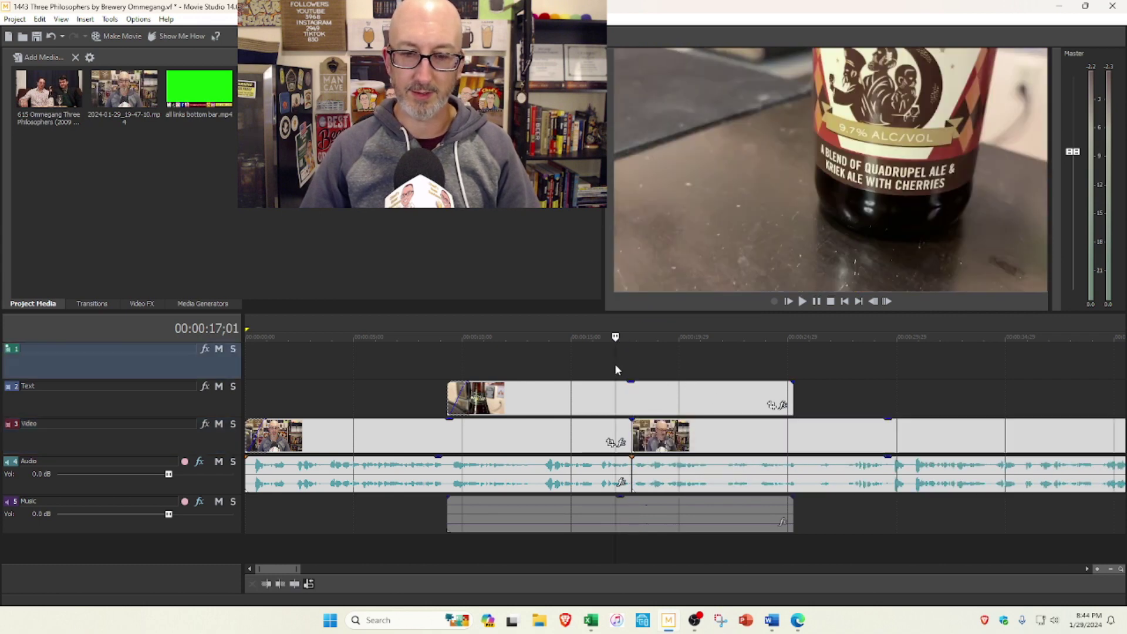
left_click(805, 302)
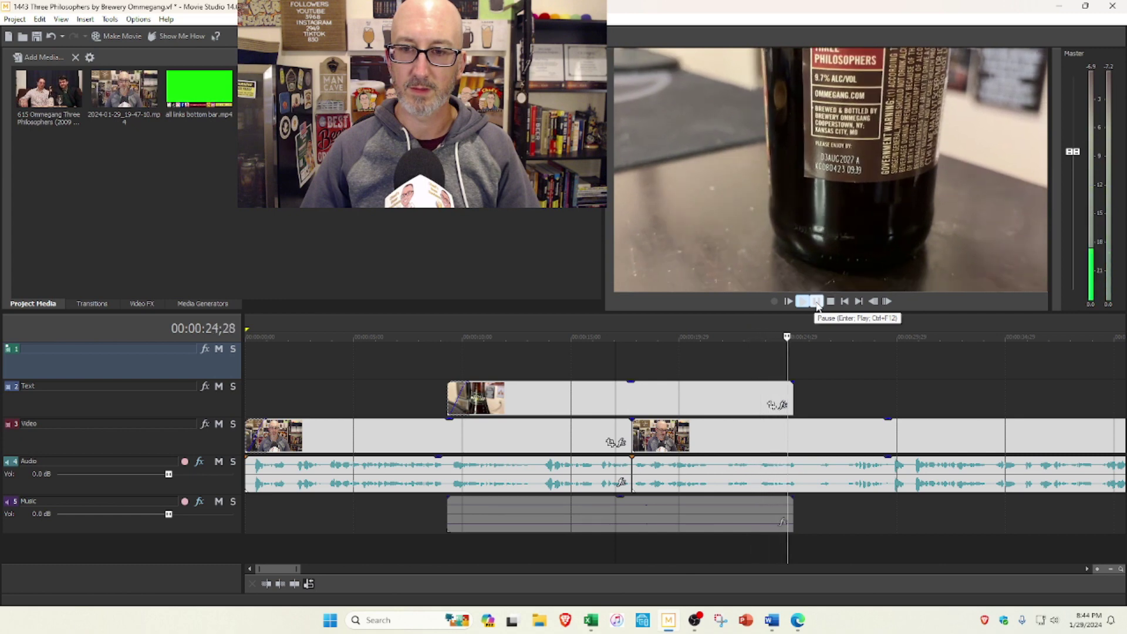
left_click(816, 302)
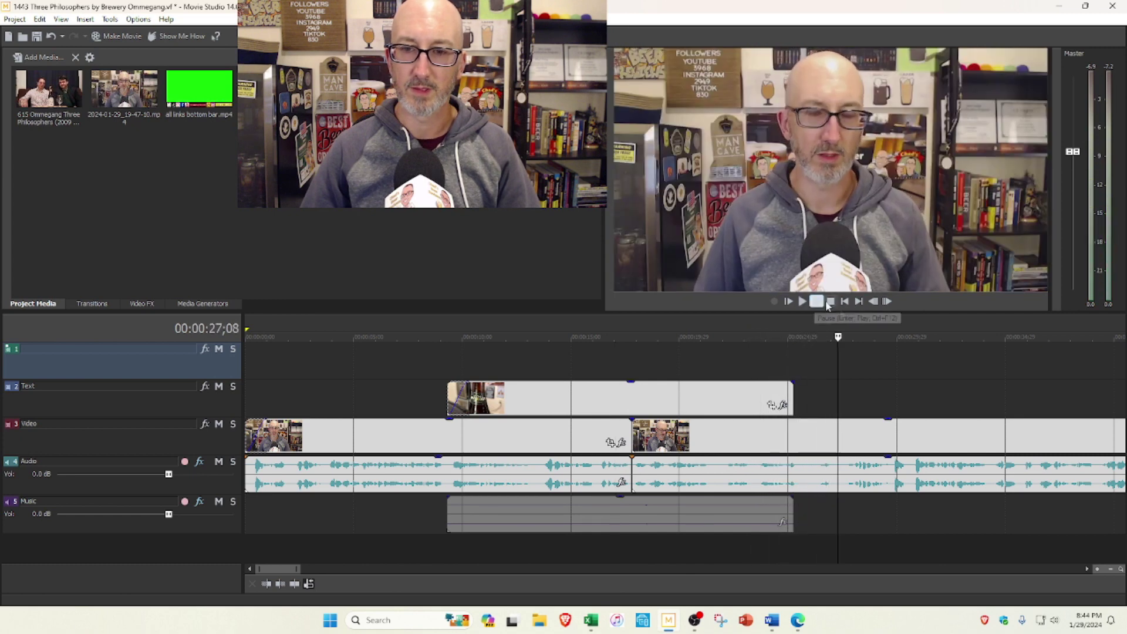
Split the main video at 00:00:23;22 and 00:00:21;10, and shorten the piece between the cuts at both ends
left_click(758, 440)
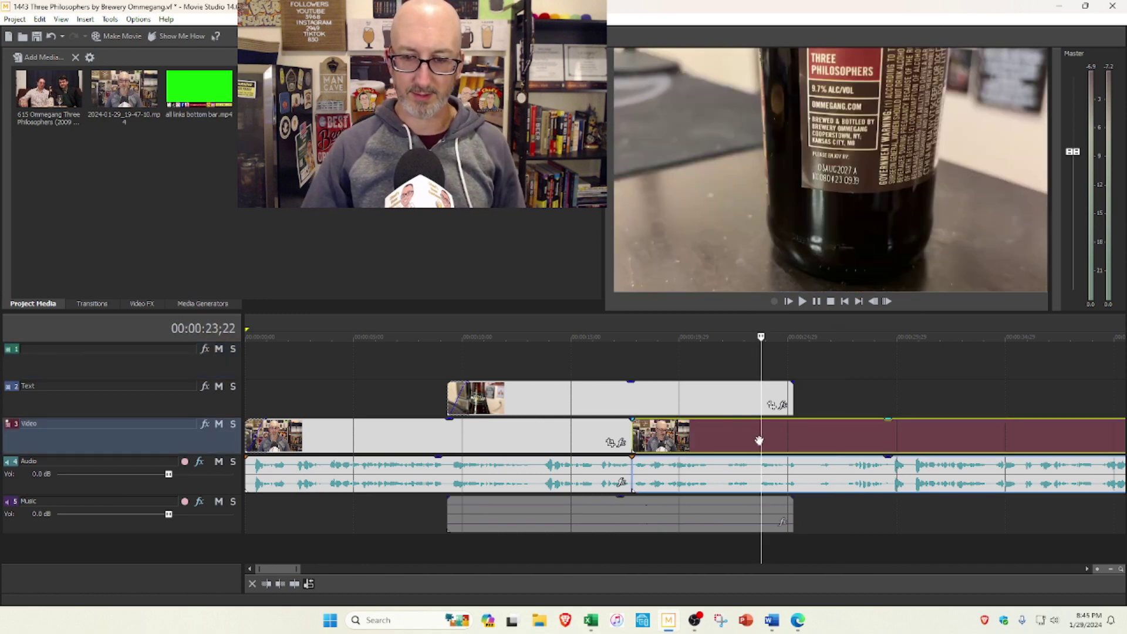
key("s")
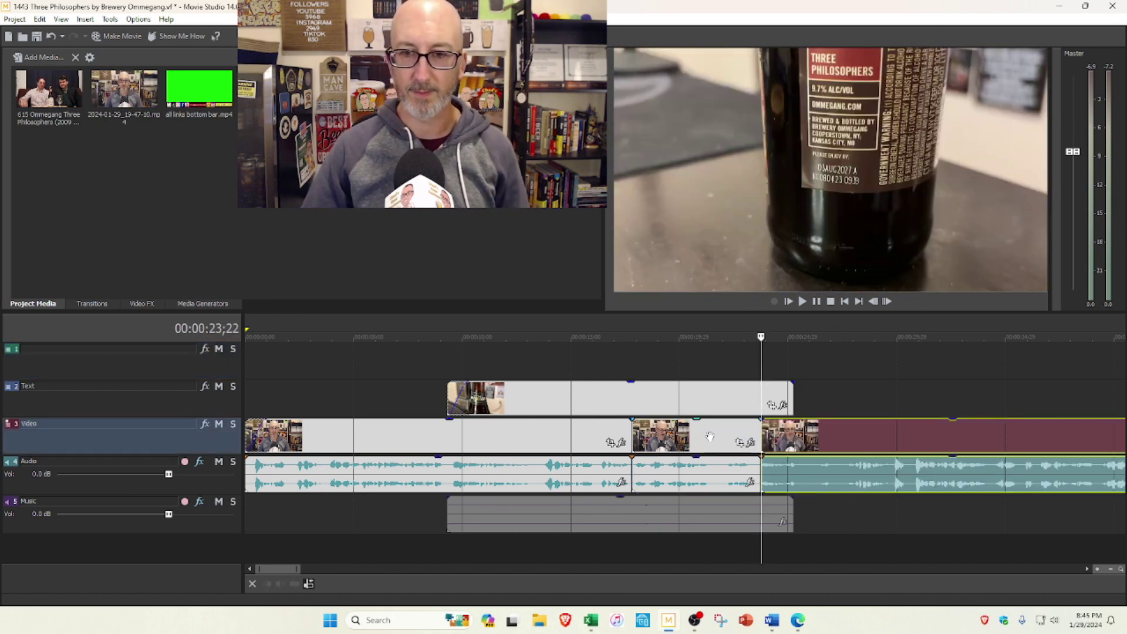
left_click(709, 435)
key("s")
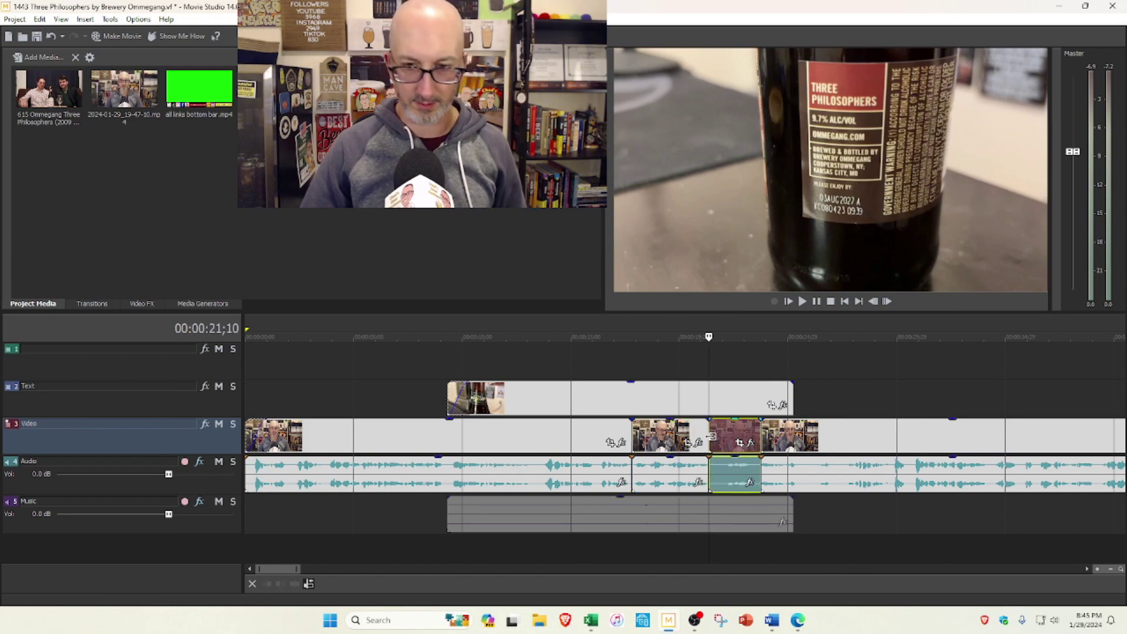
left_click_drag(708, 435, 725, 439)
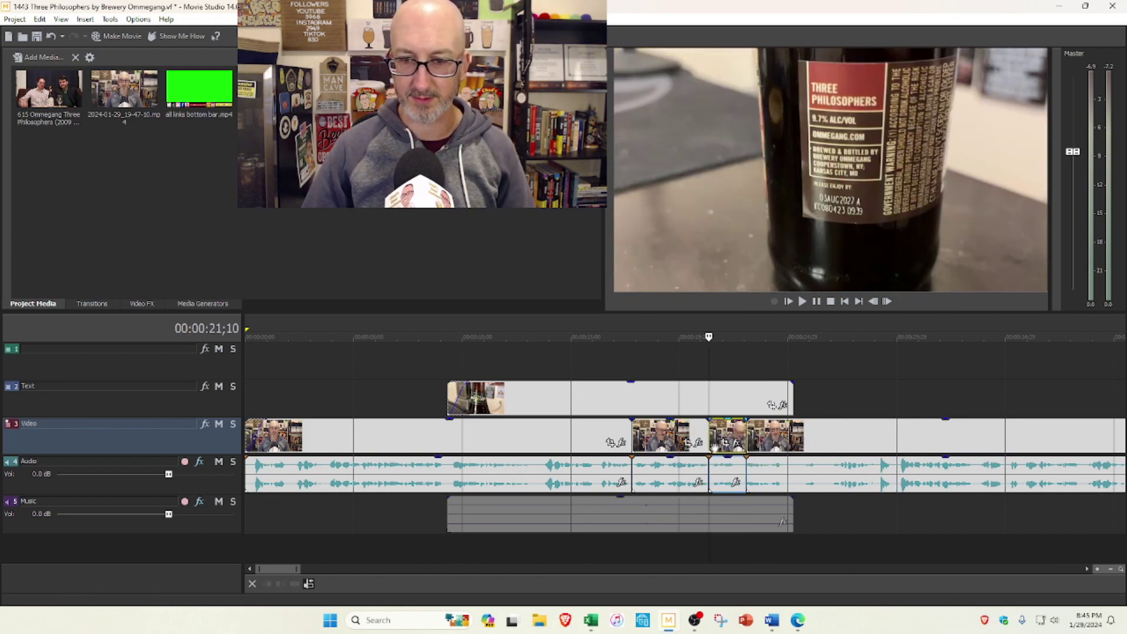
left_click_drag(747, 435, 738, 435)
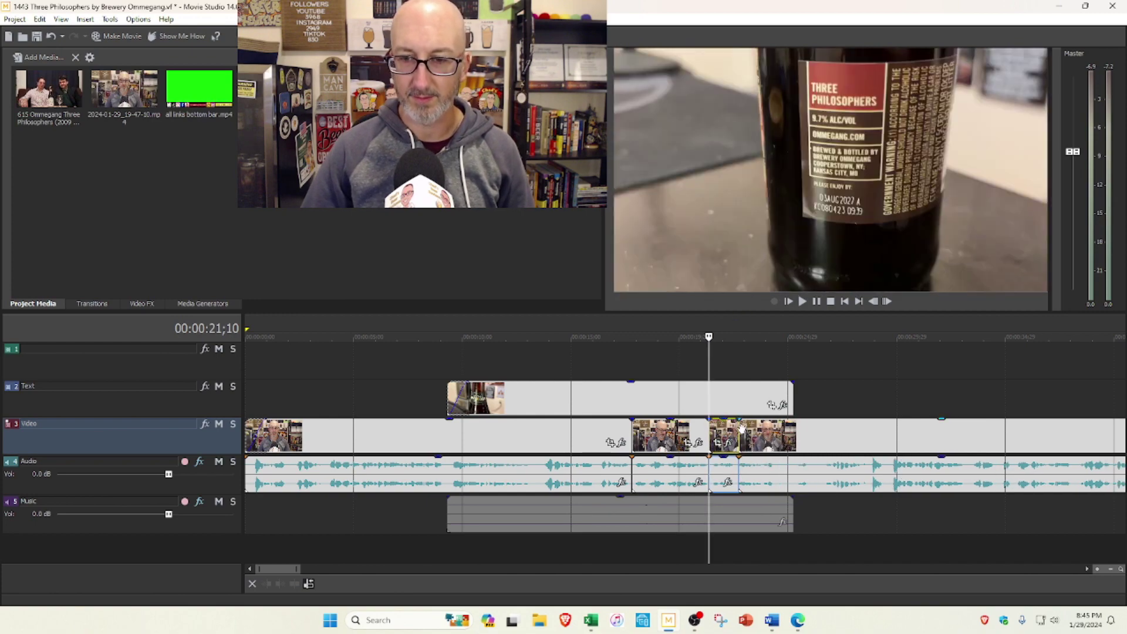
Play the main video from 00:00:25;06 and trim about 6 seconds off the start of its last part
left_click(797, 396)
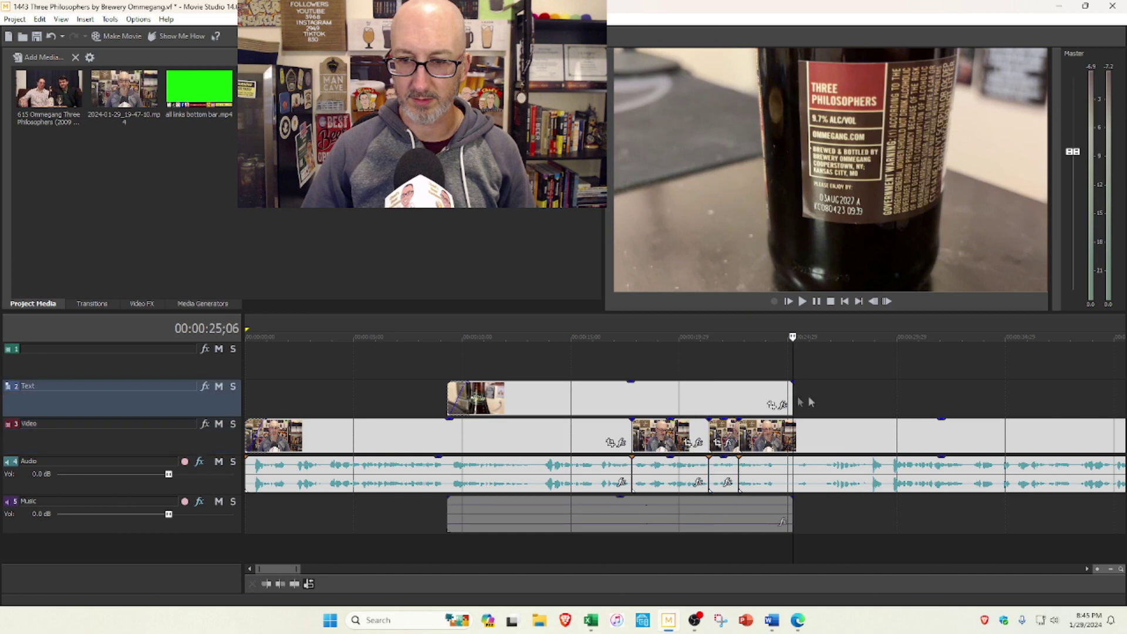
left_click(801, 301)
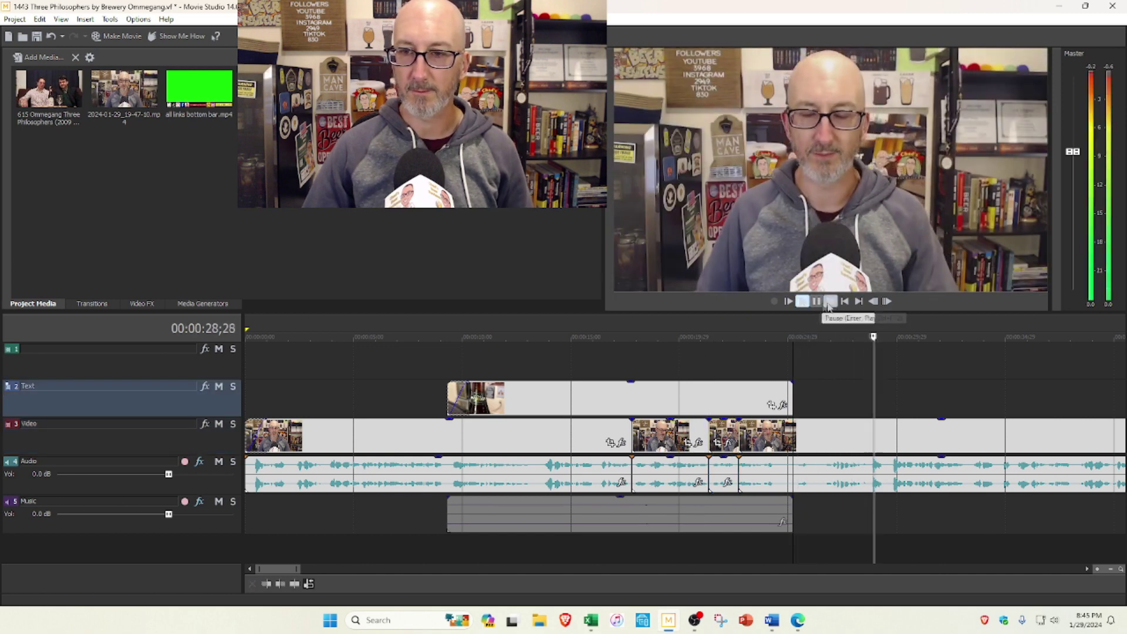
left_click(828, 302)
left_click(889, 387)
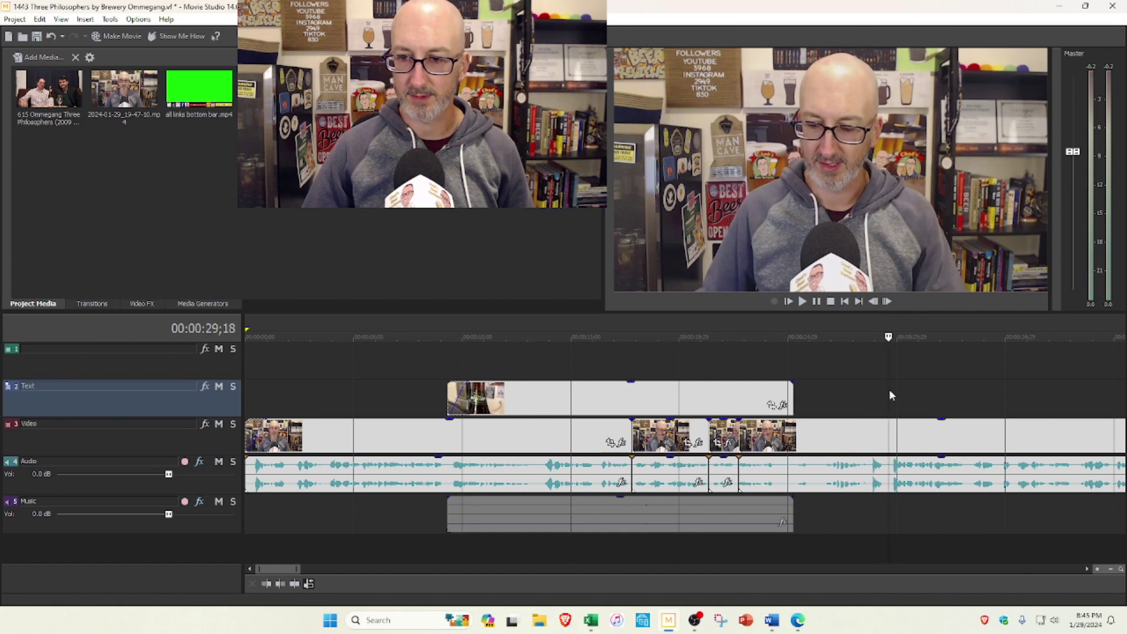
mouse_move(764, 434)
left_mouse_down()
mouse_move(911, 434)
mouse_move(764, 427)
left_mouse_up()
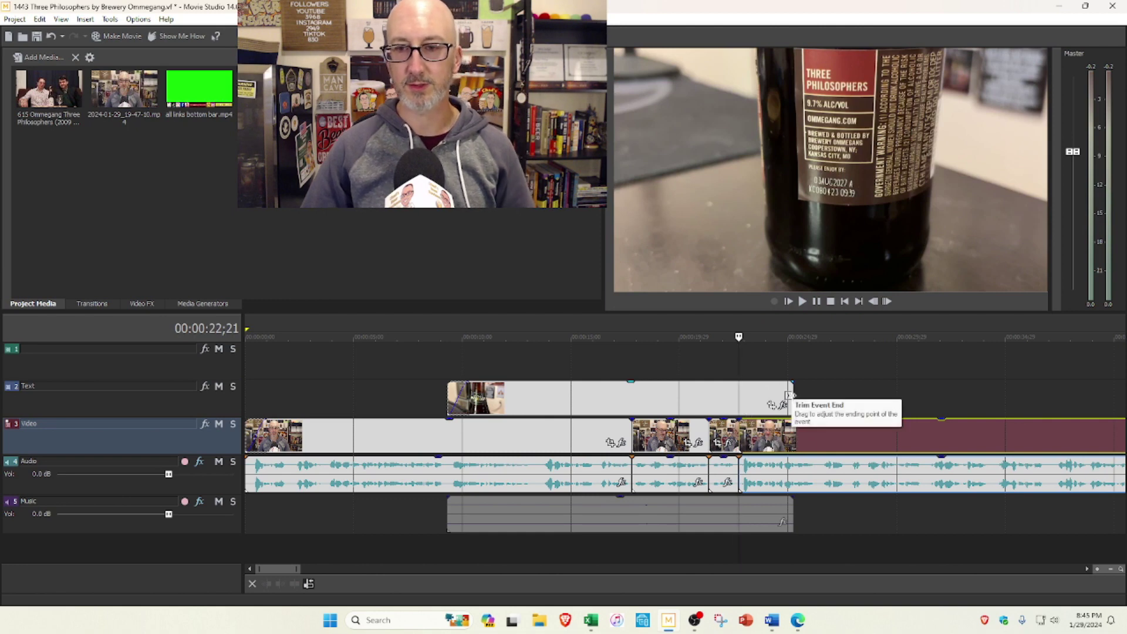
Shorten the bottle clip's end by about 1.4 seconds and add the pouring clip on the Text track, slightly overlapping it
left_click_drag(788, 395, 760, 395)
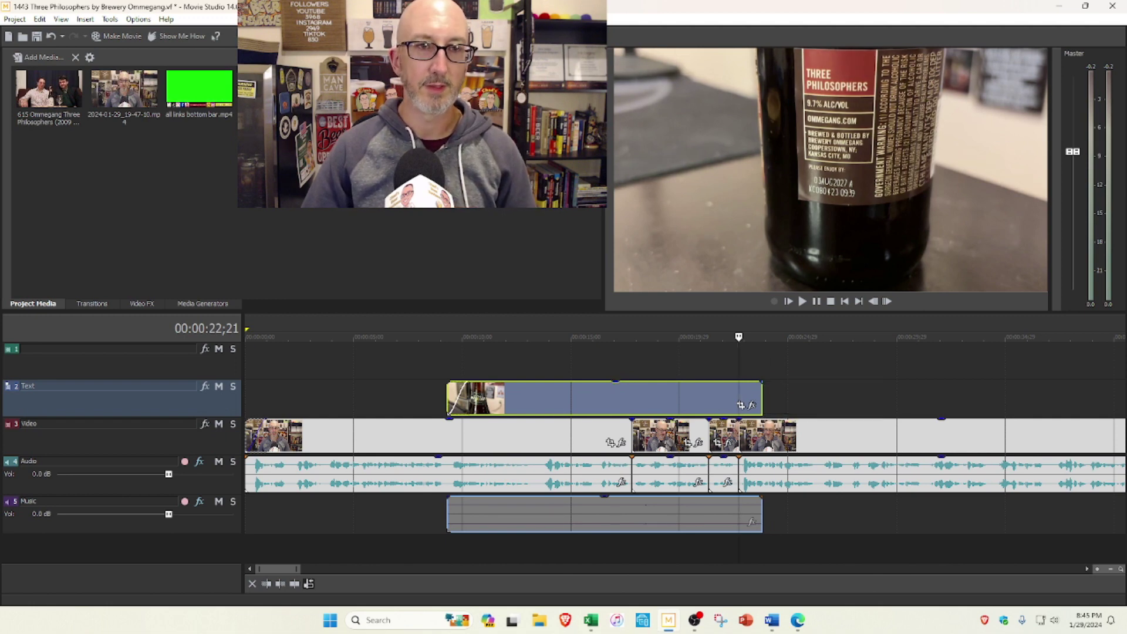
left_click_drag(827, 254, 681, 396)
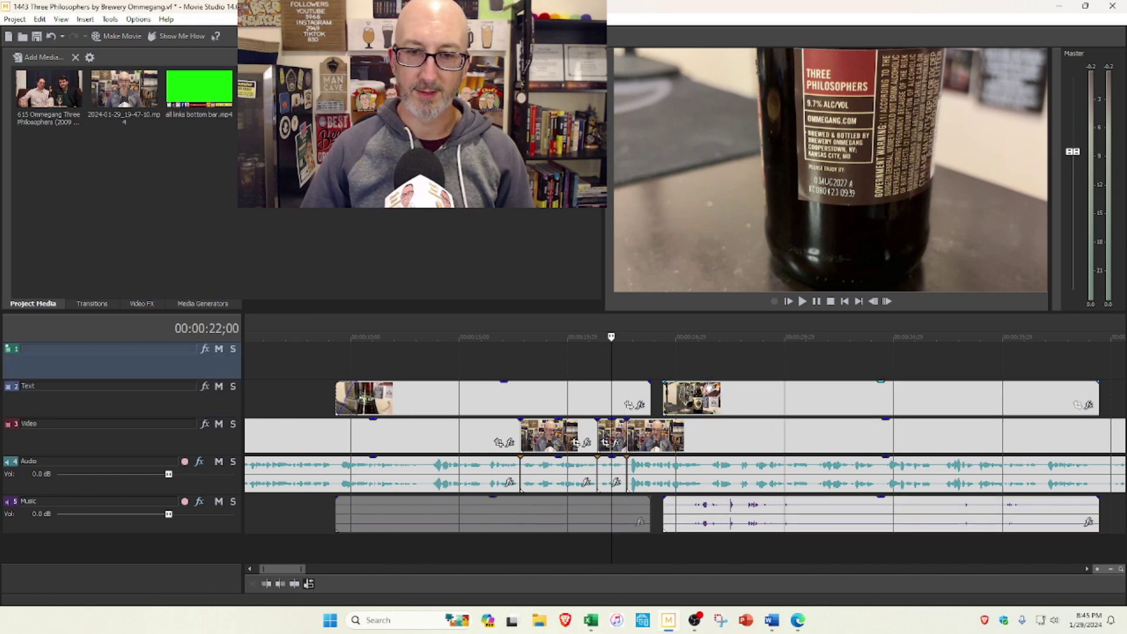
left_click(611, 366)
left_click_drag(702, 397, 668, 398)
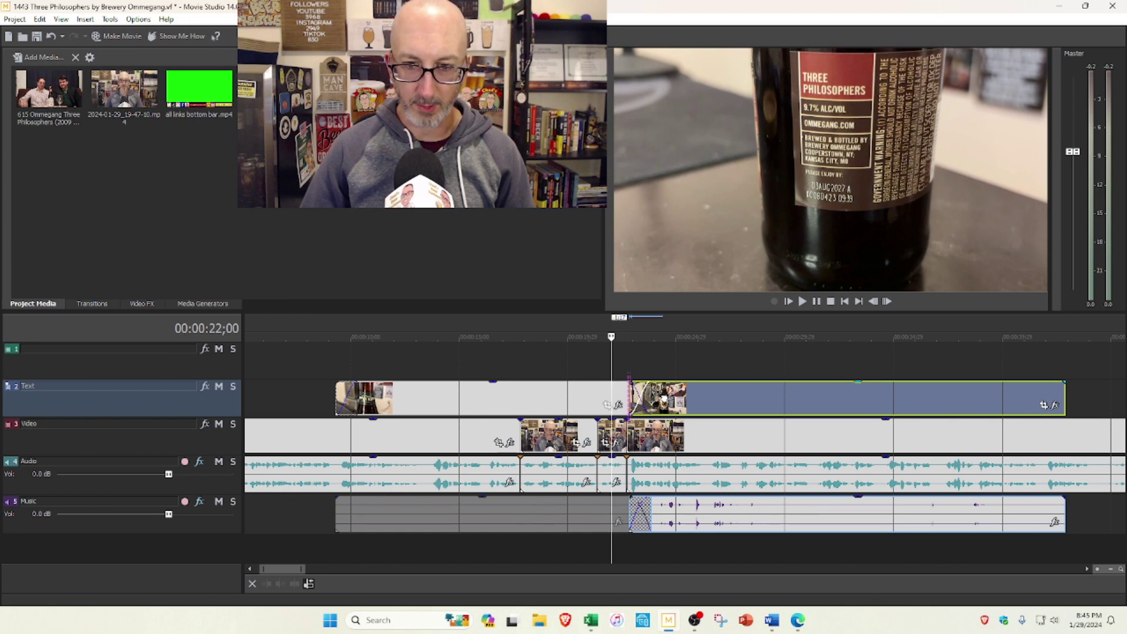
Play the transition from 00:00:22;00 and trim about 1.2 seconds off the pouring clip's start
left_click(801, 302)
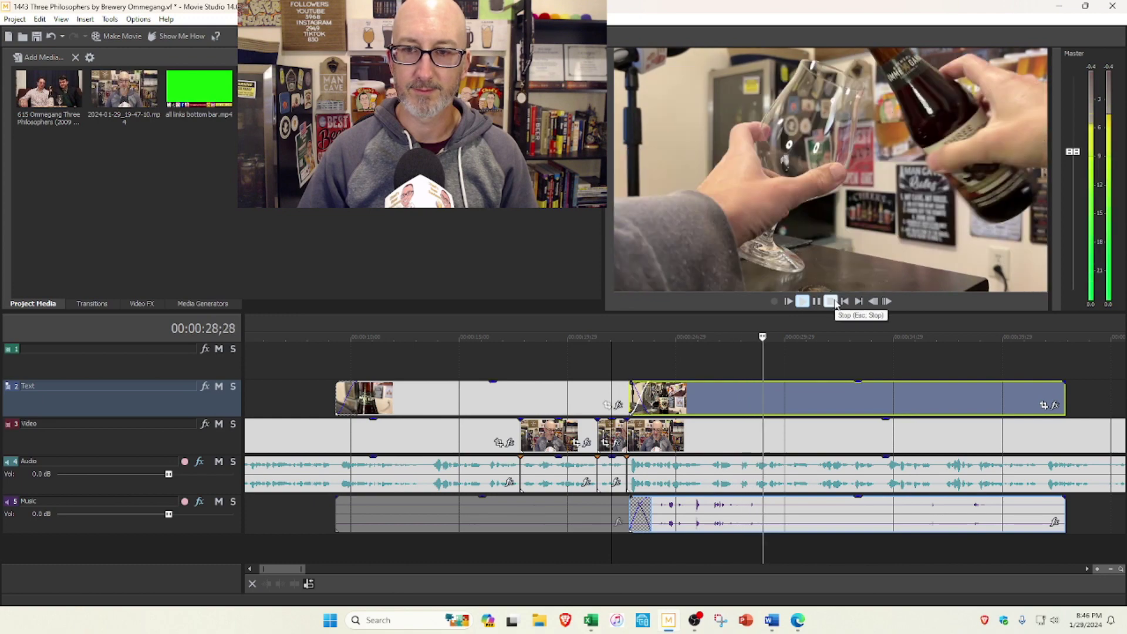
left_click(831, 301)
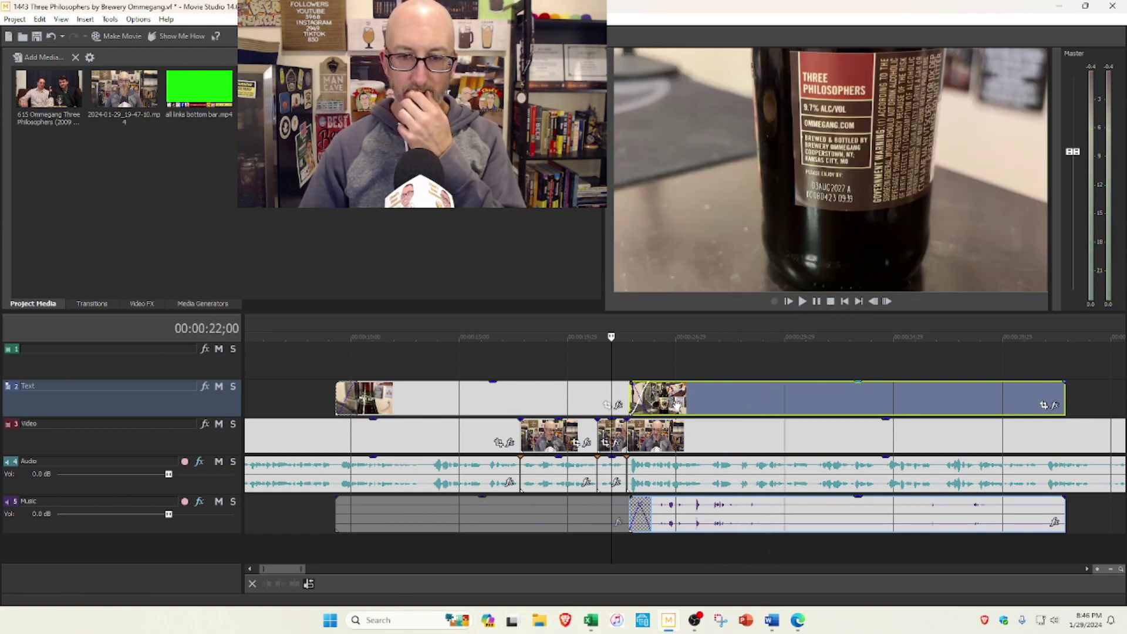
mouse_move(678, 400)
left_mouse_down()
mouse_move(729, 399)
mouse_move(685, 390)
left_mouse_up()
left_click(802, 301)
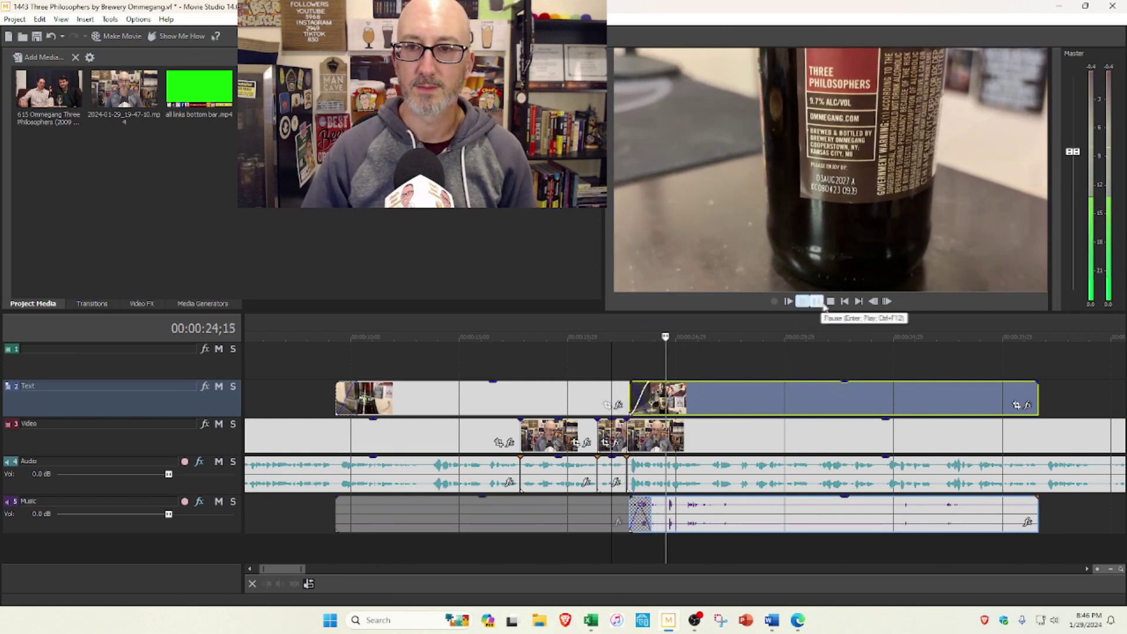
left_click(829, 301)
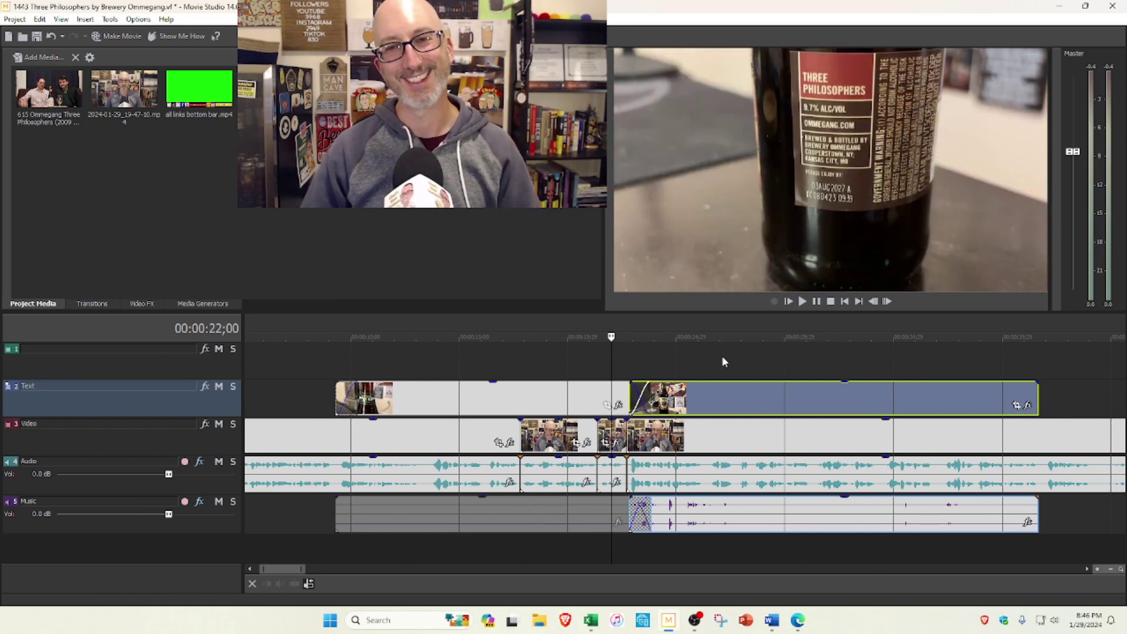
Play the pouring clip through to 00:00:38;21, split it at 00:00:35;08 and mute the second part's audio
left_click(804, 305)
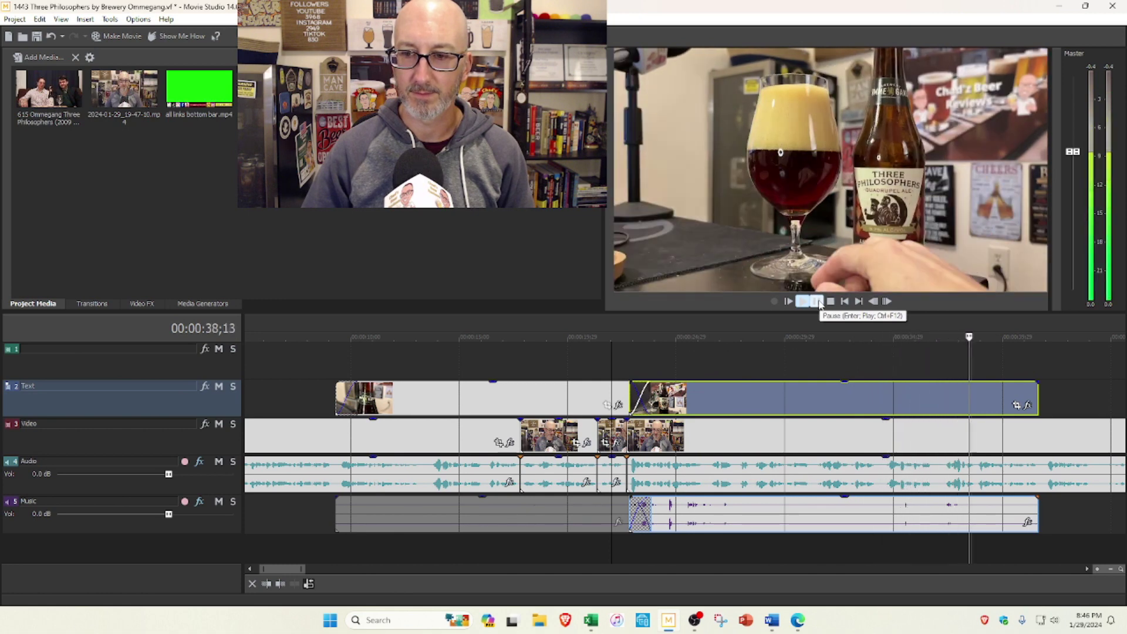
left_click(817, 301)
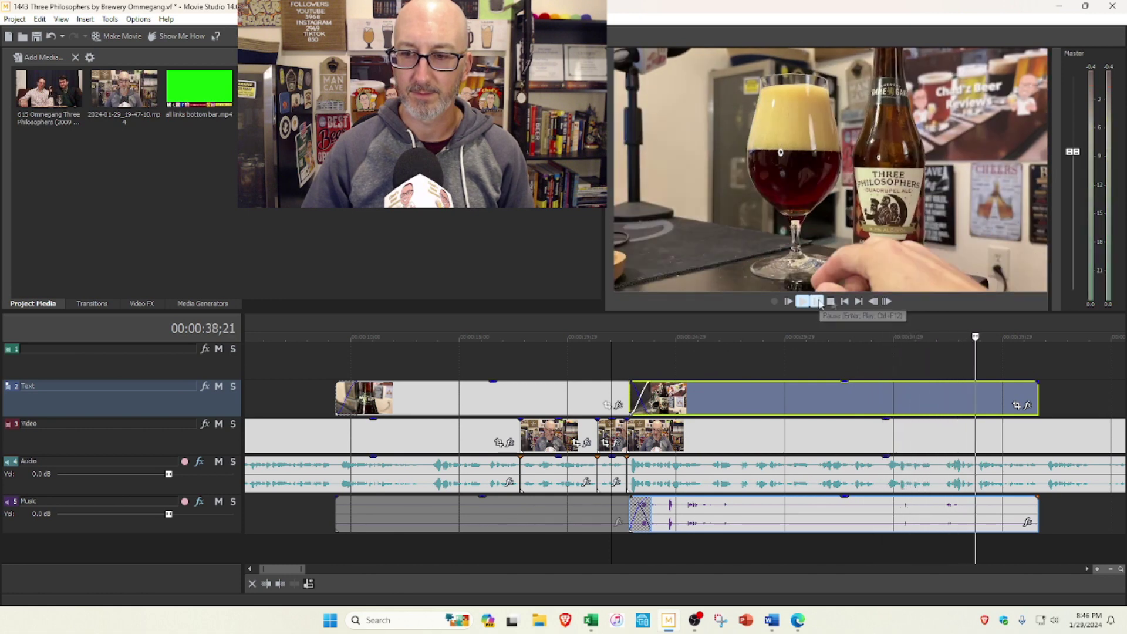
left_click(899, 509)
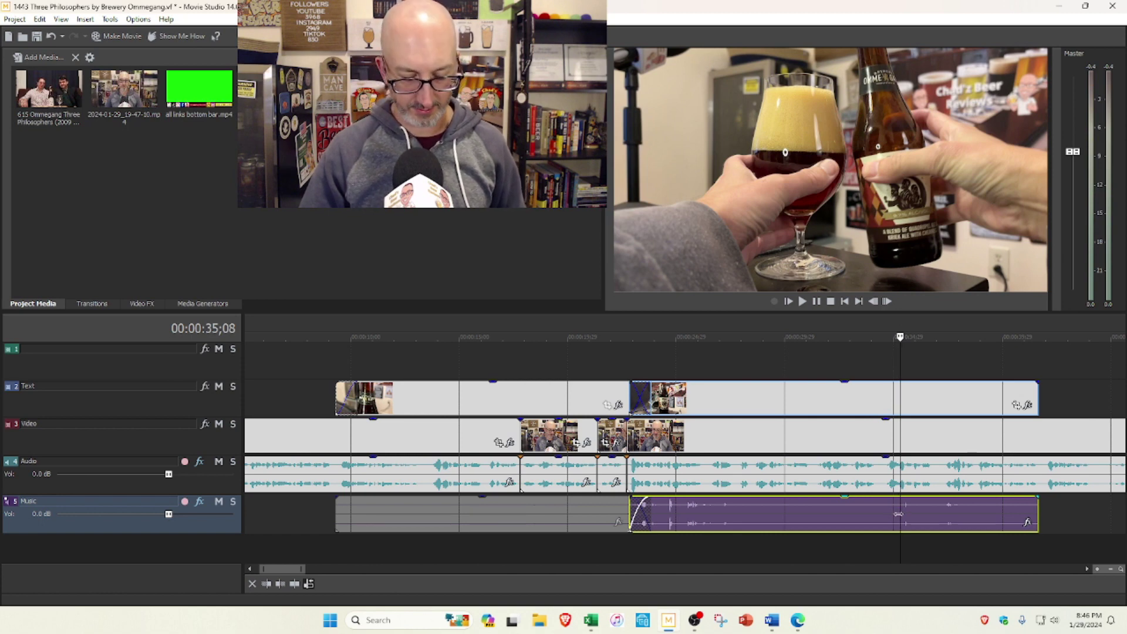
key("s")
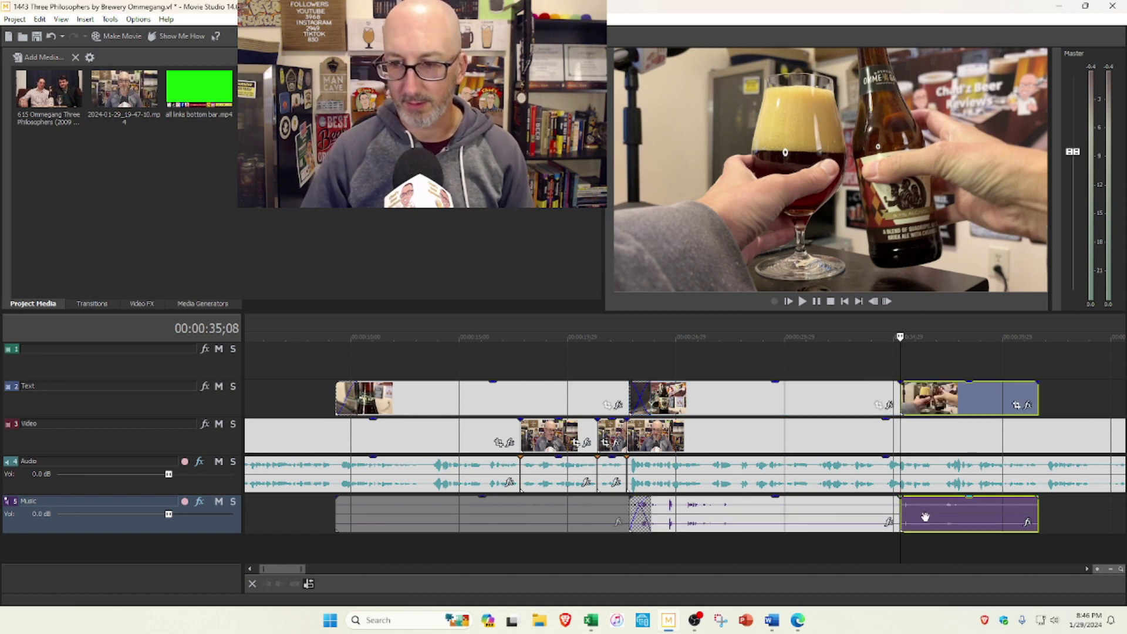
right_click(926, 519)
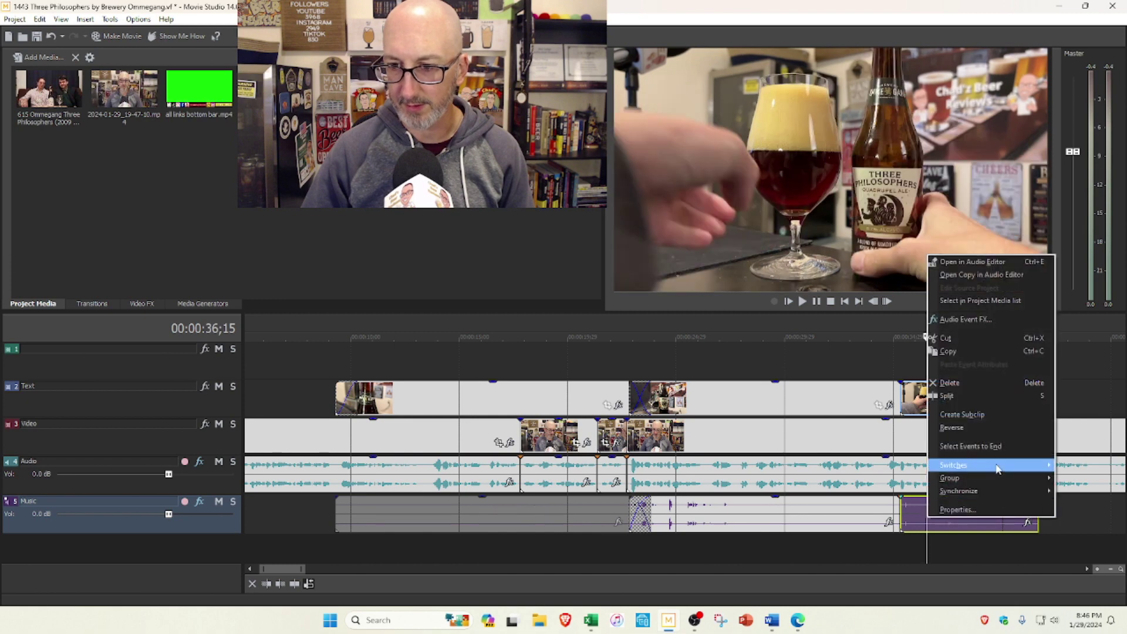
mouse_move(996, 466)
left_click(1067, 465)
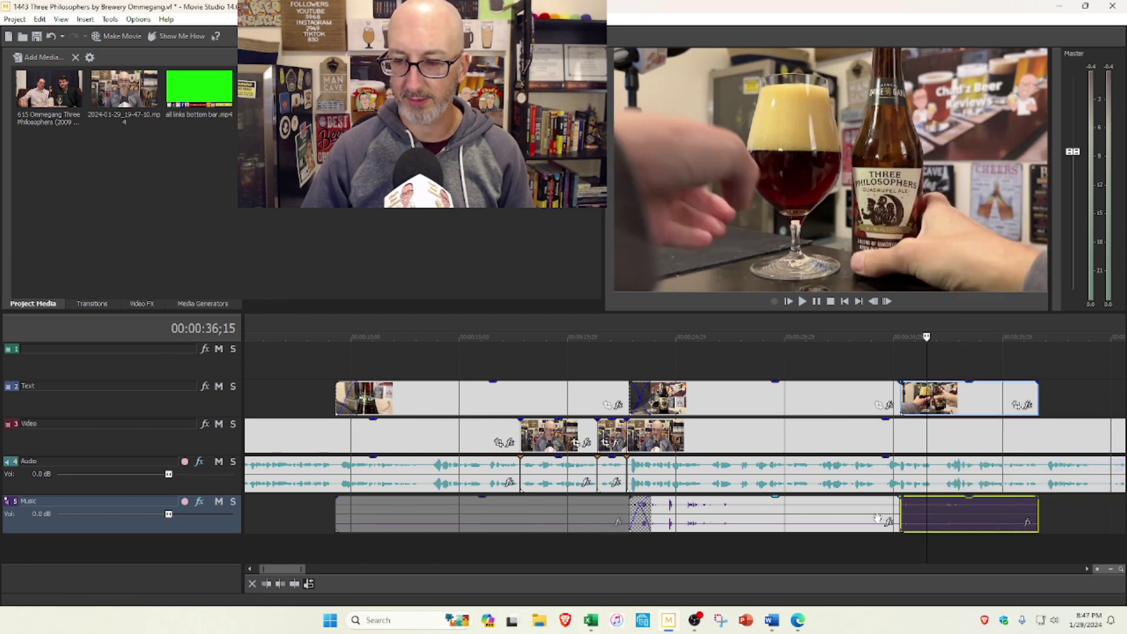
Play the muted part from 00:00:34;11 and add a fade-out of about 1 second to the end of the pouring clip
left_click(879, 361)
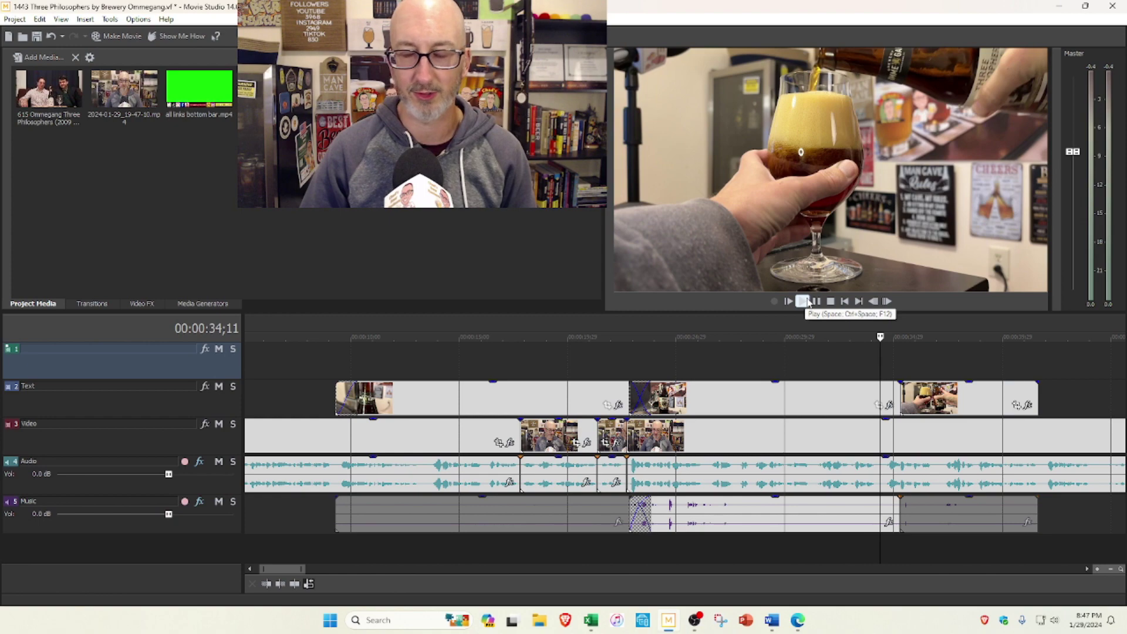
left_click(808, 301)
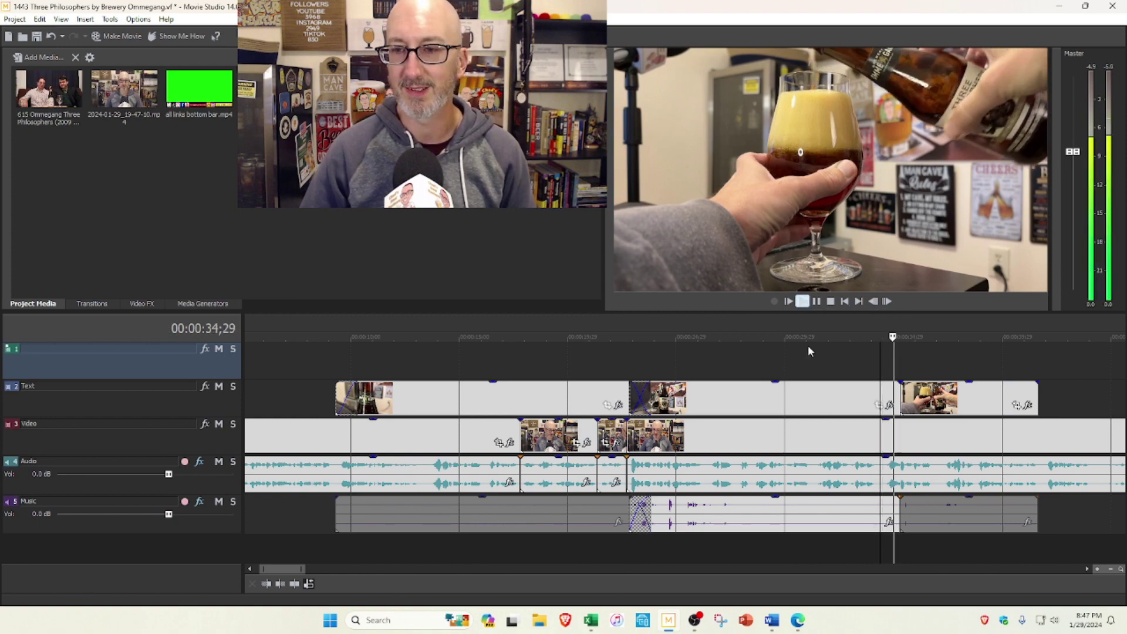
scroll(918, 402, "down", 2)
scroll(919, 405, "down", 2)
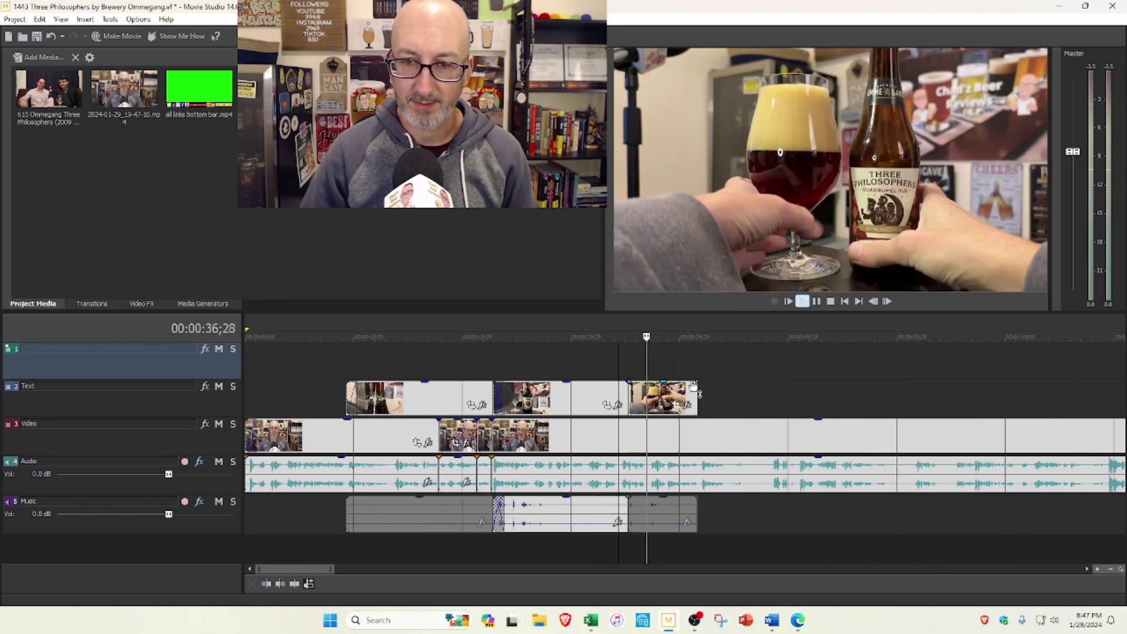
left_click(689, 377)
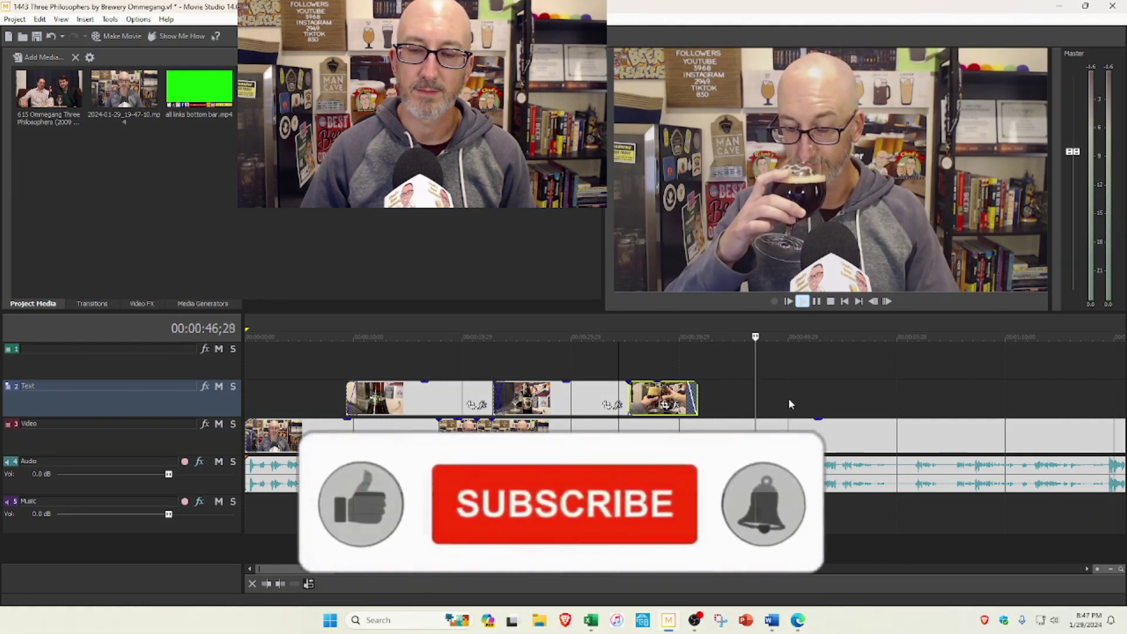
Play on to 00:00:58;03, split the main video at 00:00:48;12 and trim about 13 seconds off the second part's start
scroll(807, 405, "down", 2)
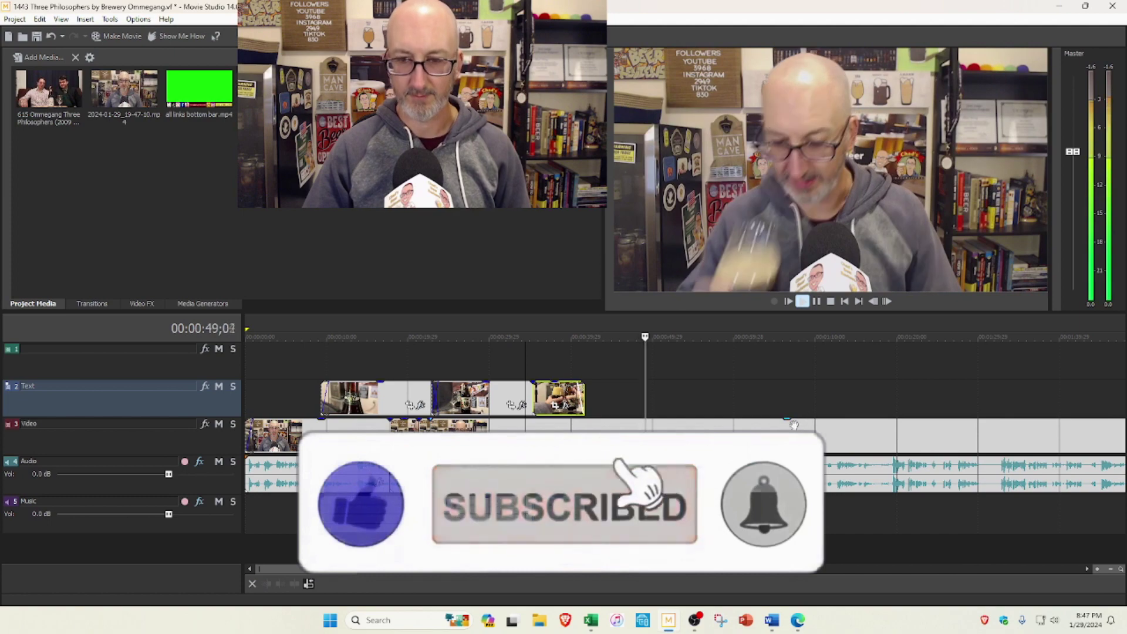
scroll(807, 414, "down", 2)
scroll(731, 424, "up", 3)
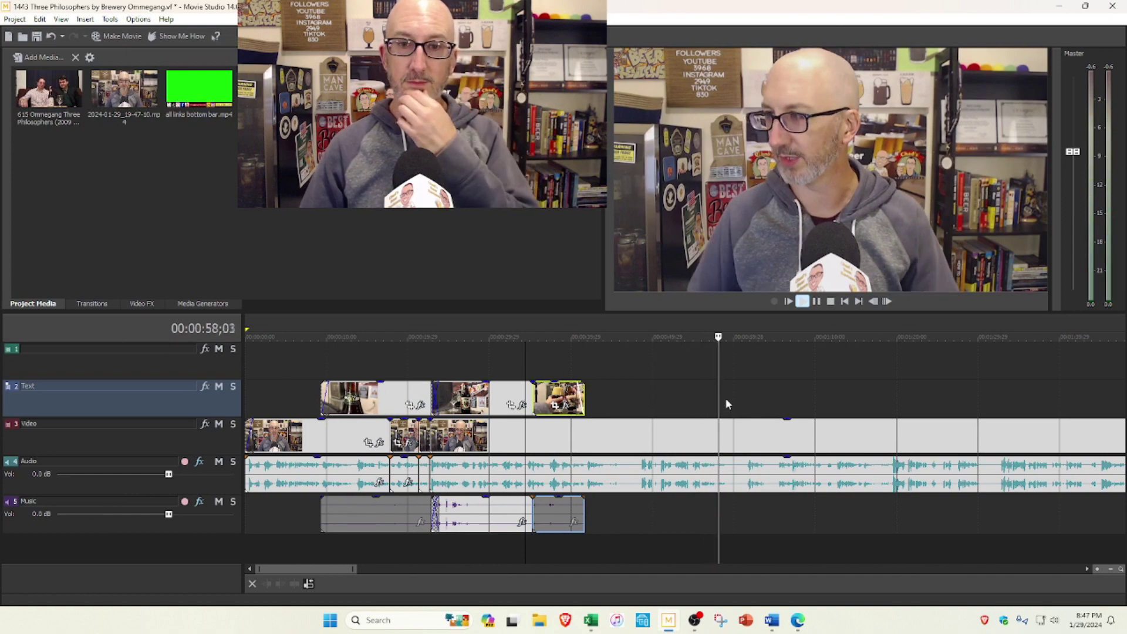
left_click(830, 301)
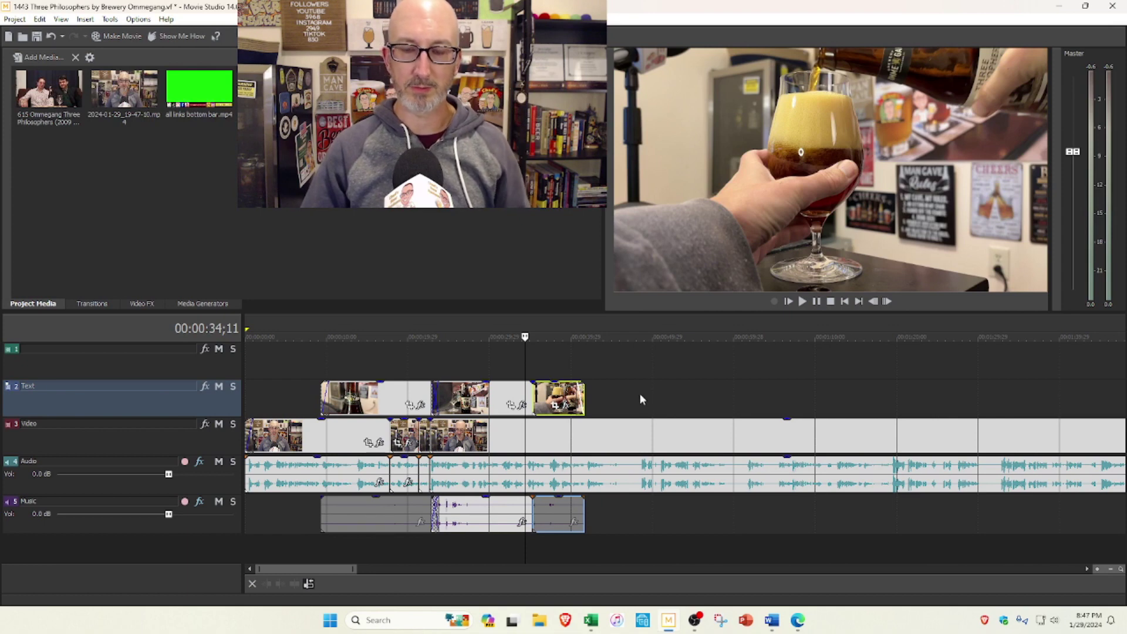
left_click(639, 393)
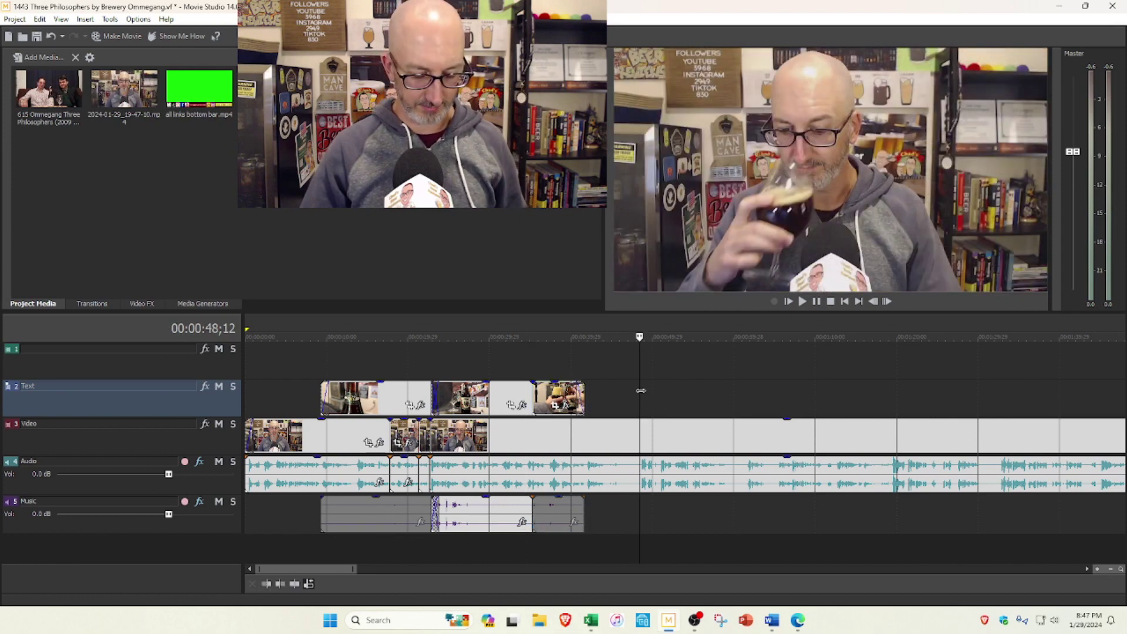
key("s")
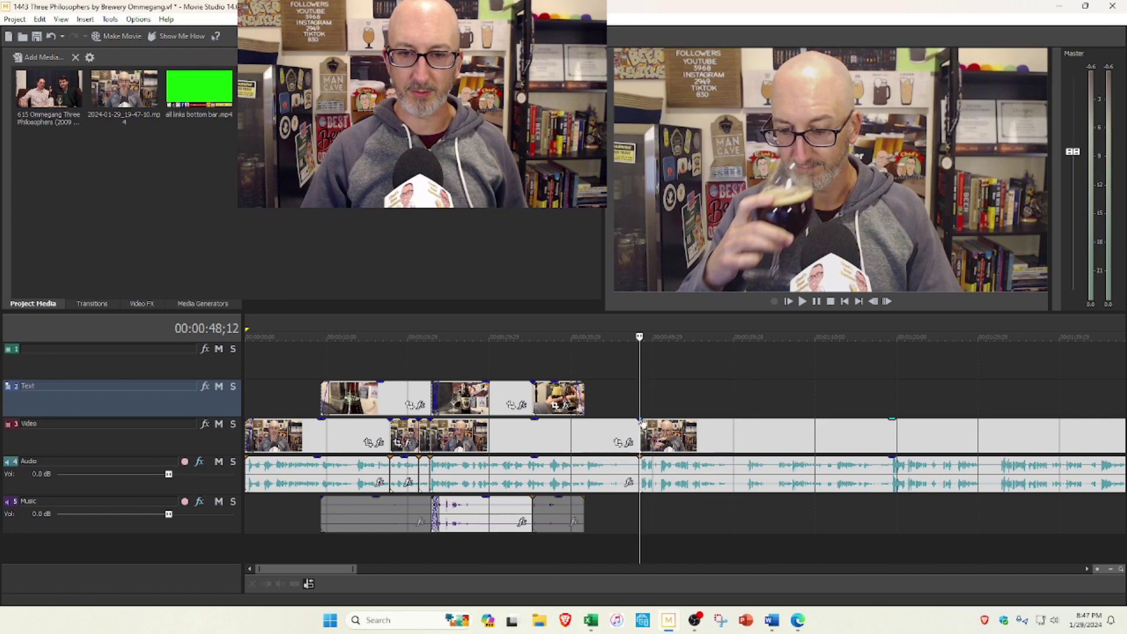
left_click_drag(640, 437, 745, 441)
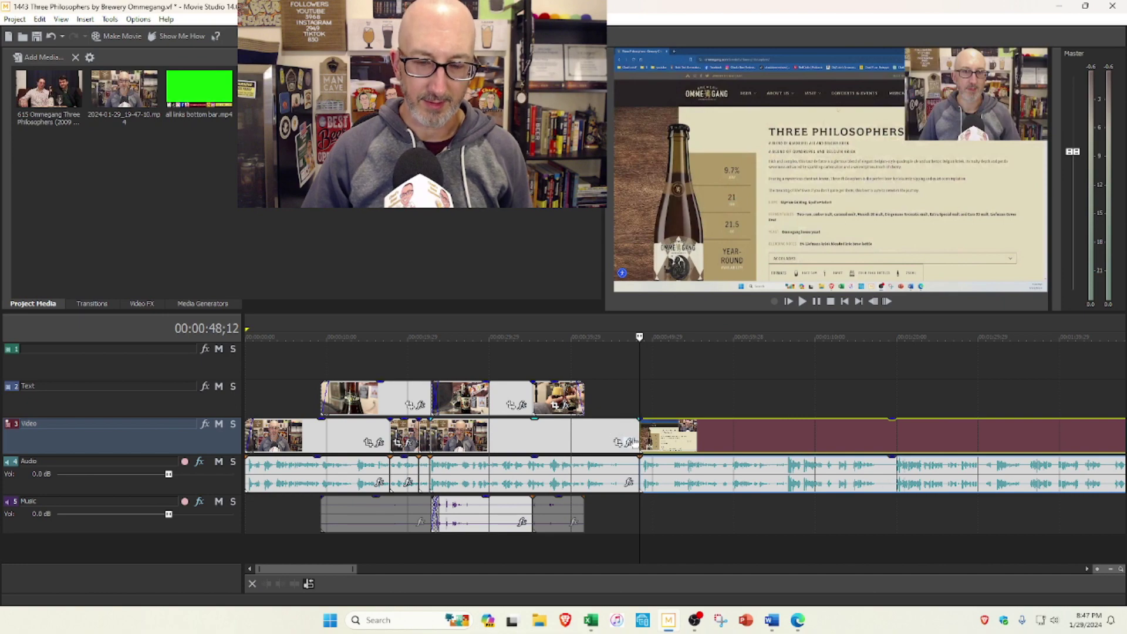
Split the main video at 00:00:41;00 and delete the piece before the web page section, including its leftover audio
left_click(550, 436)
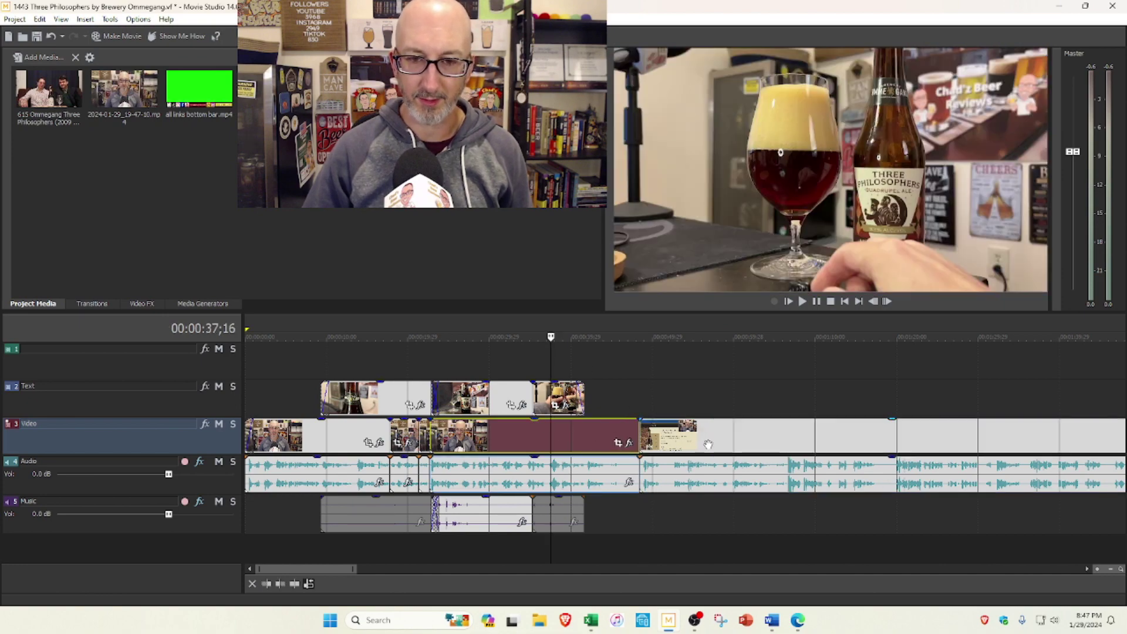
scroll(872, 357, "up", 2)
left_click(802, 301)
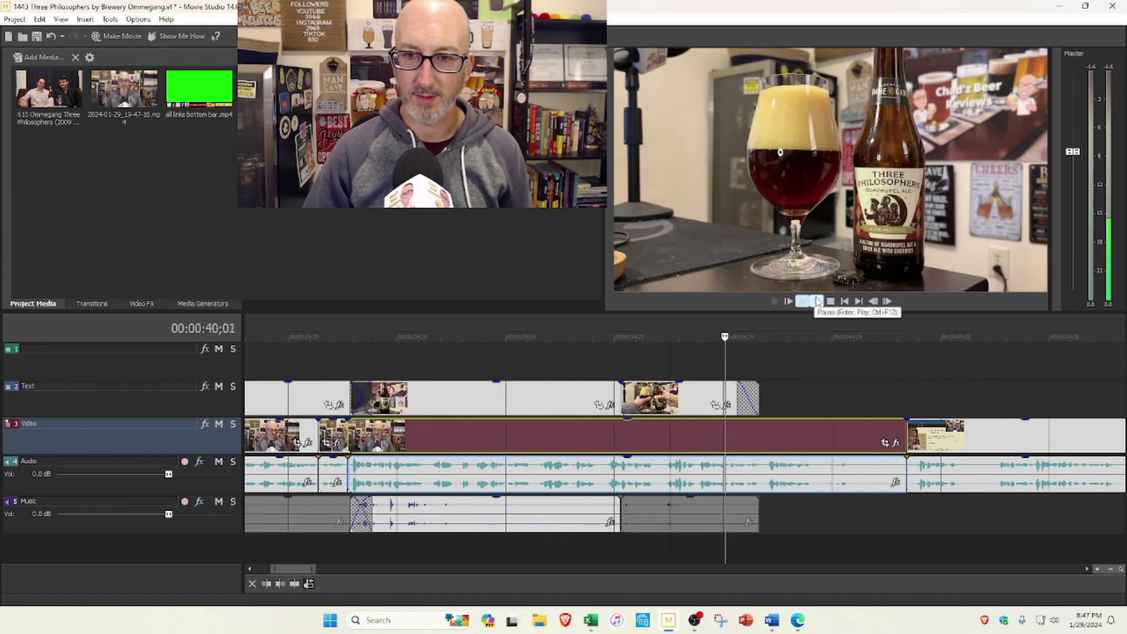
left_click(737, 440)
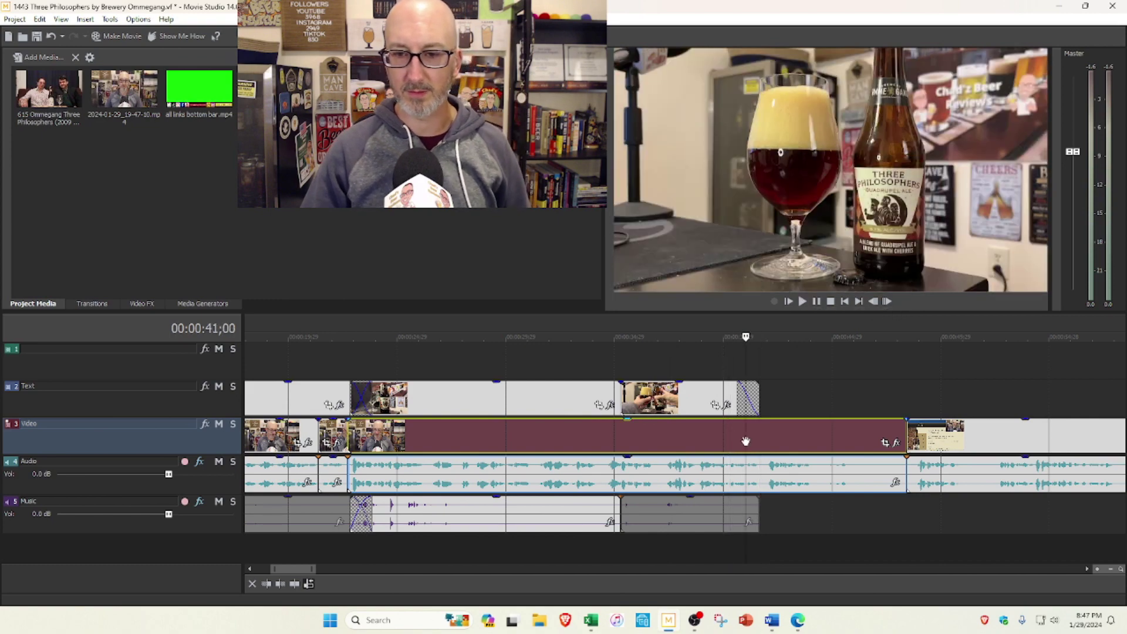
key("s")
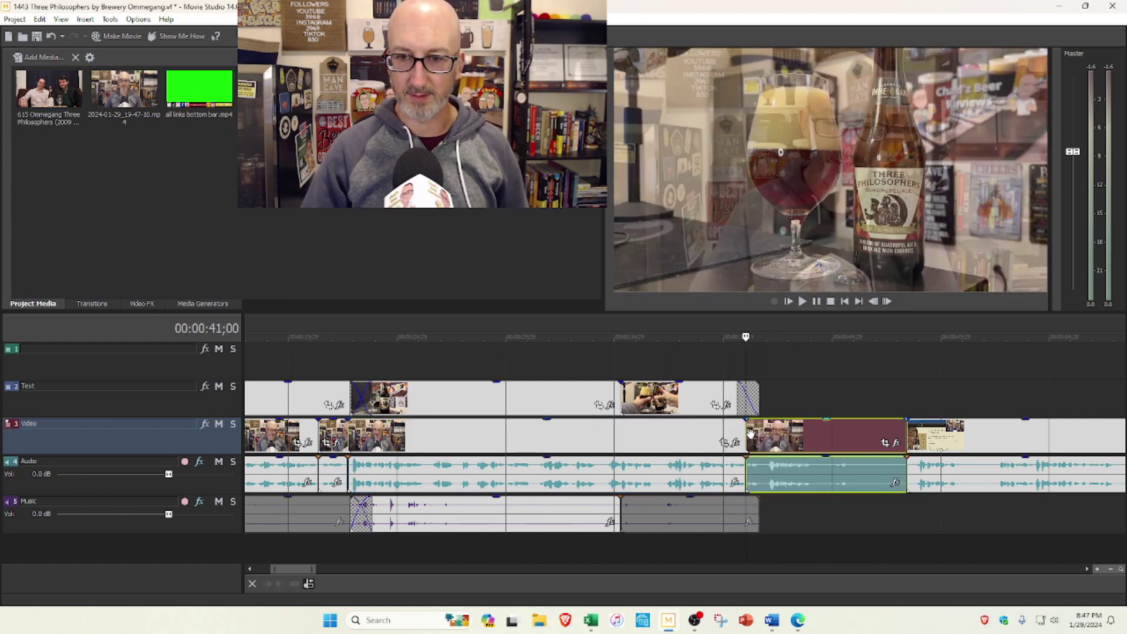
key("Delete")
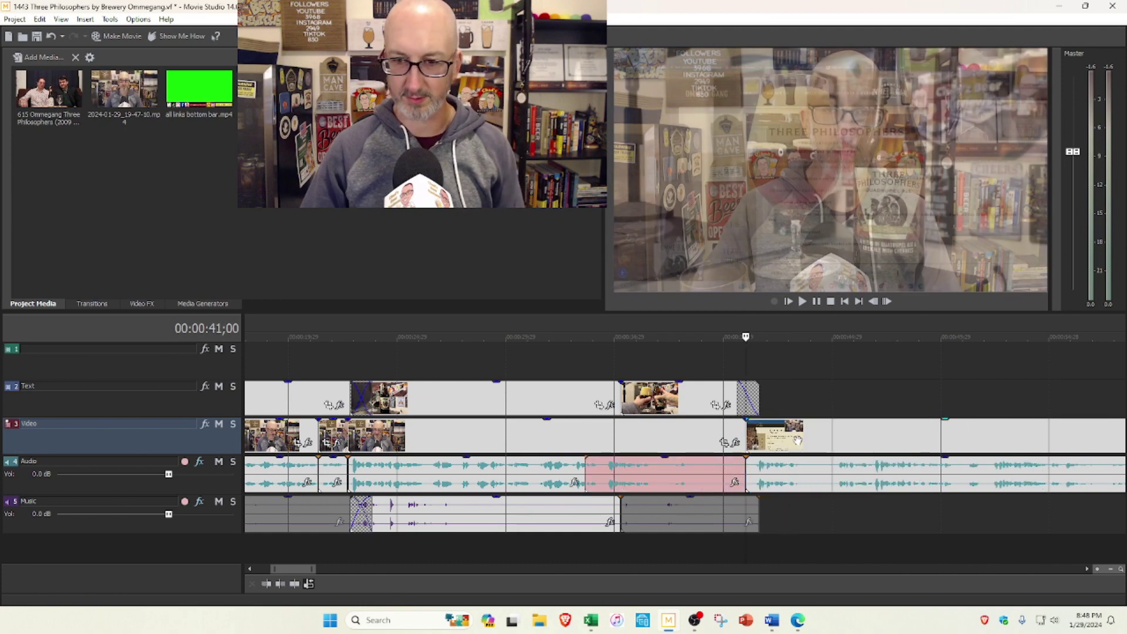
left_click(702, 469)
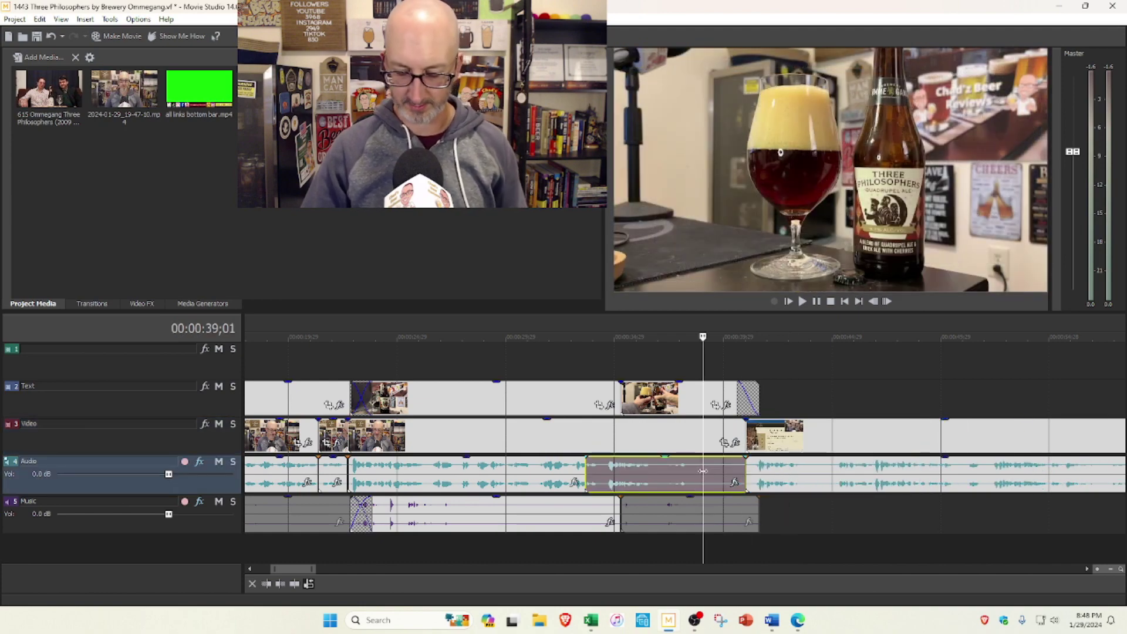
key("Delete")
Review the program preferences, and slide the web page clip about 14 frames earlier to crossfade it with the previous main video
left_click_drag(780, 435, 928, 428)
left_click(138, 19)
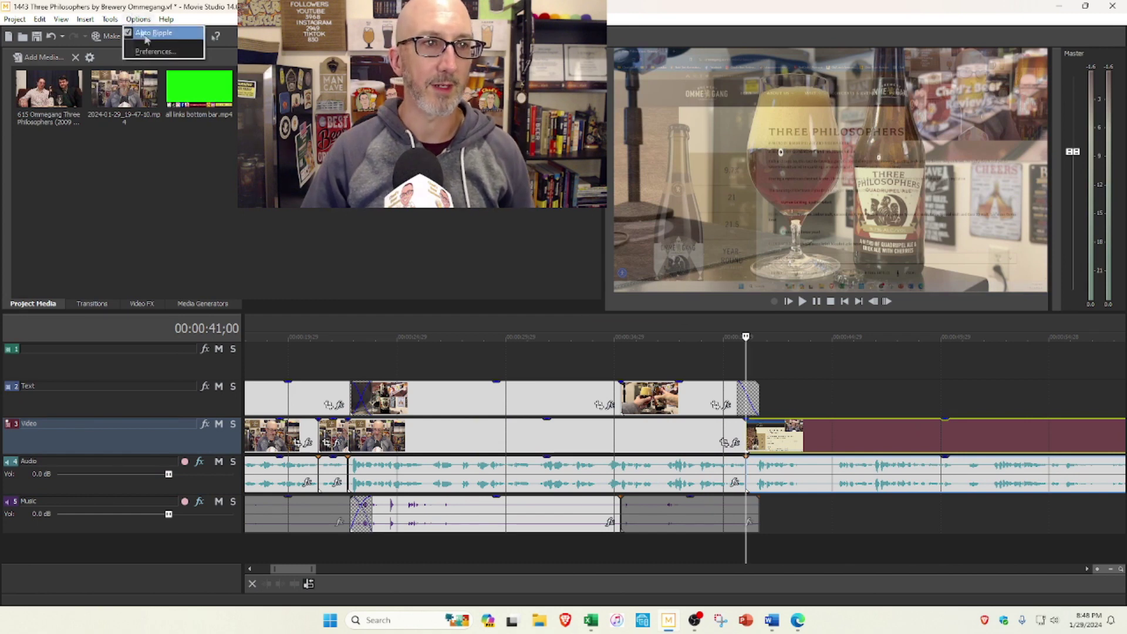
left_click(155, 52)
key("ctrl+Tab")
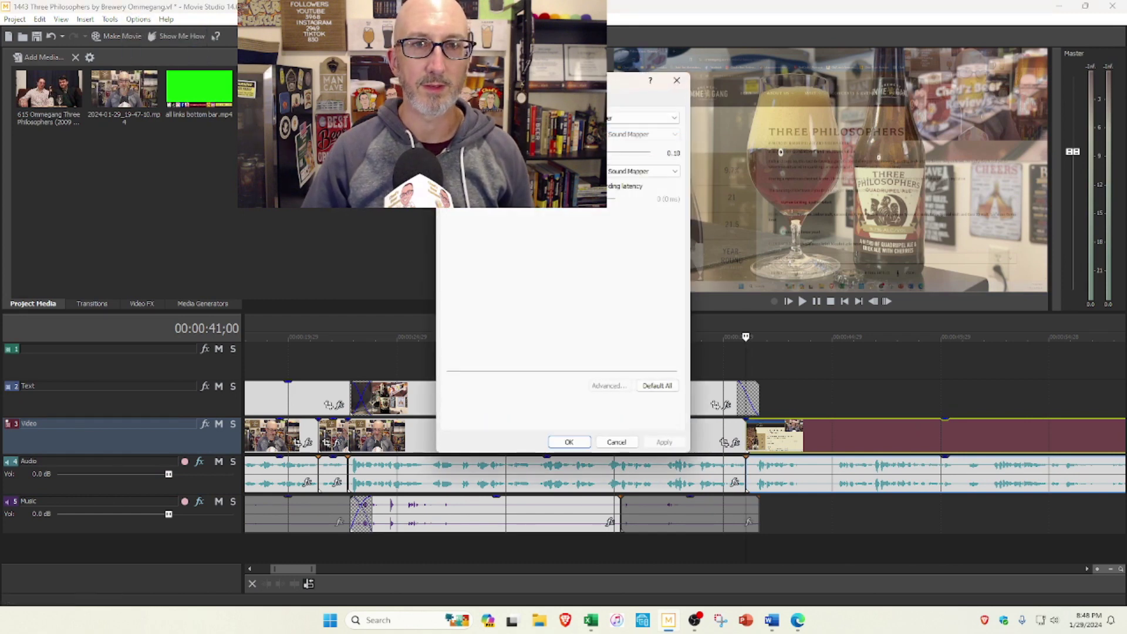
left_click(569, 442)
left_click_drag(801, 445, 791, 445)
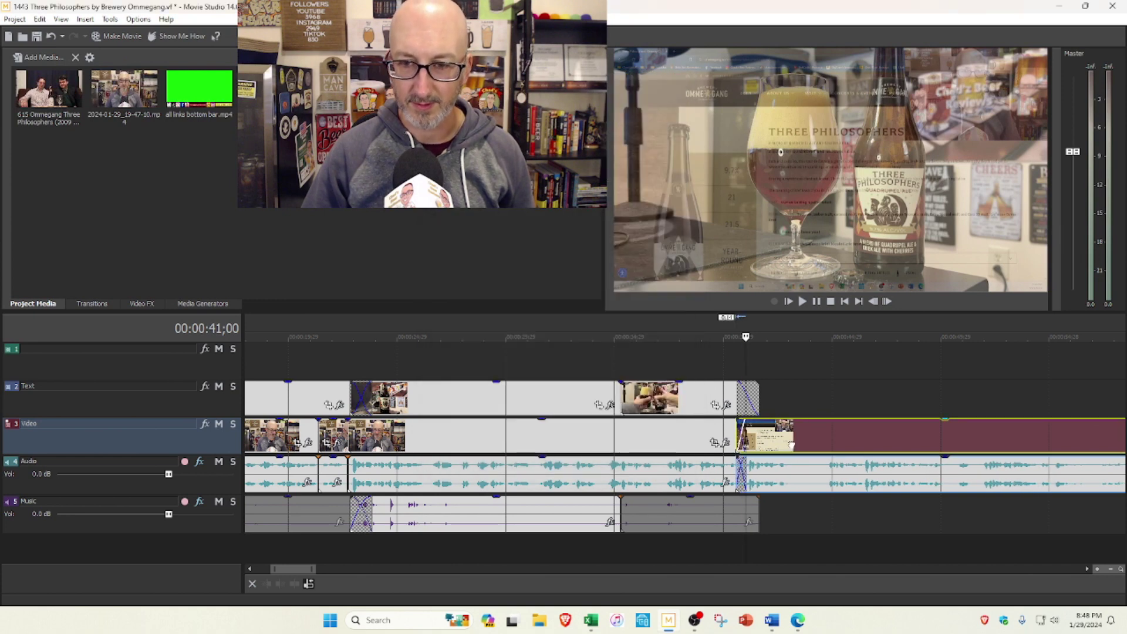
Play from 00:00:38;14 to check the crossfade and the whole web page section, continuing to the first sip of beer
left_click(690, 351)
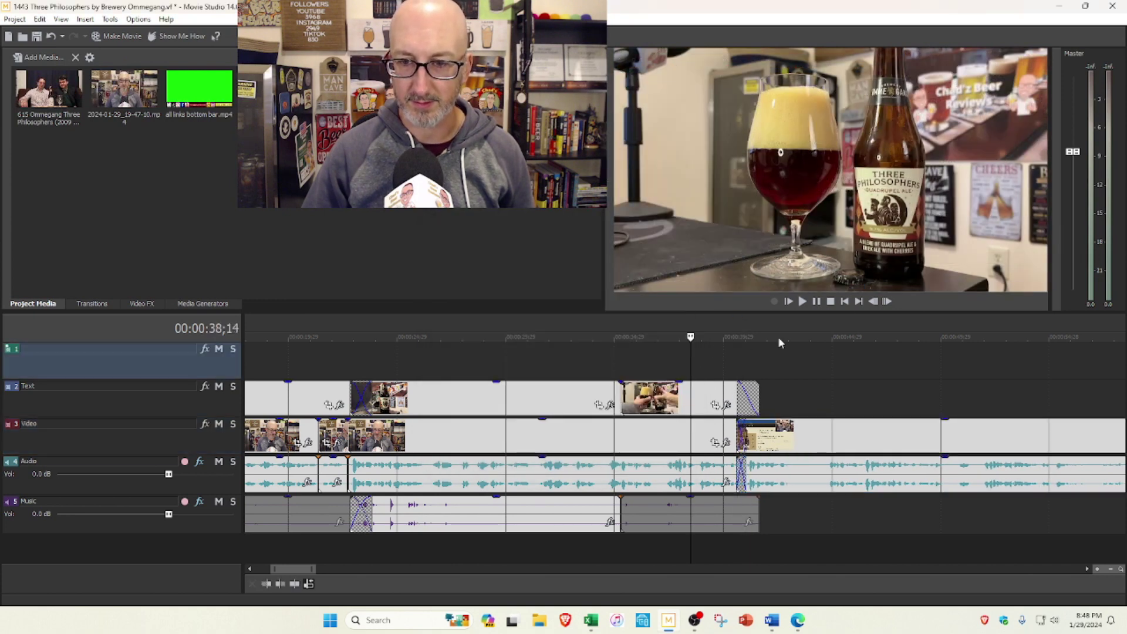
left_click(801, 302)
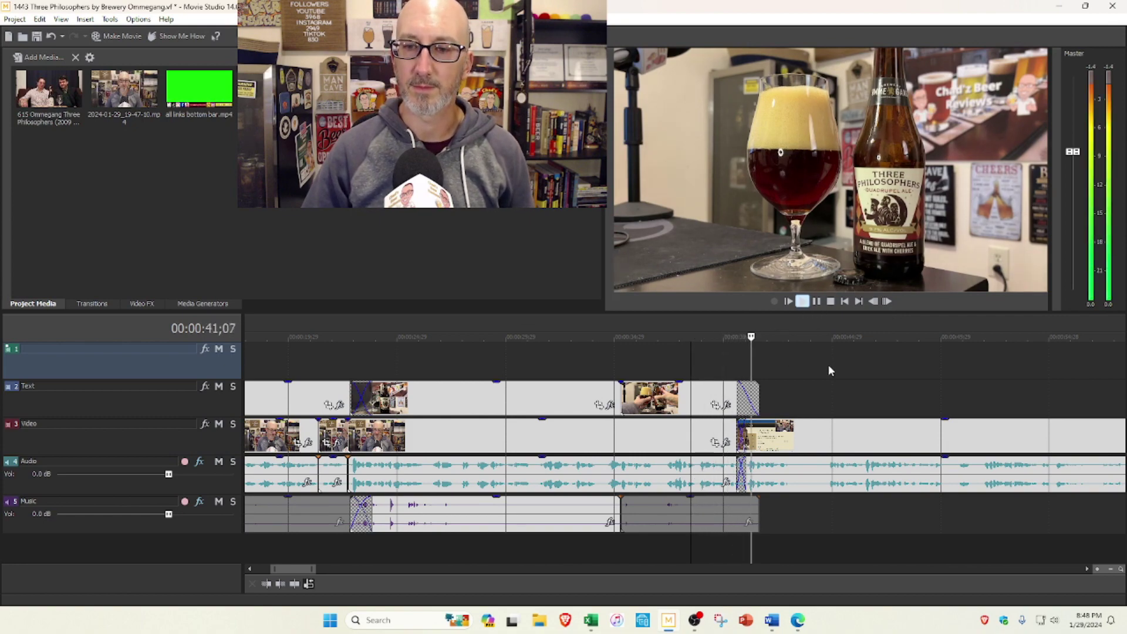
scroll(828, 365, "down", 2)
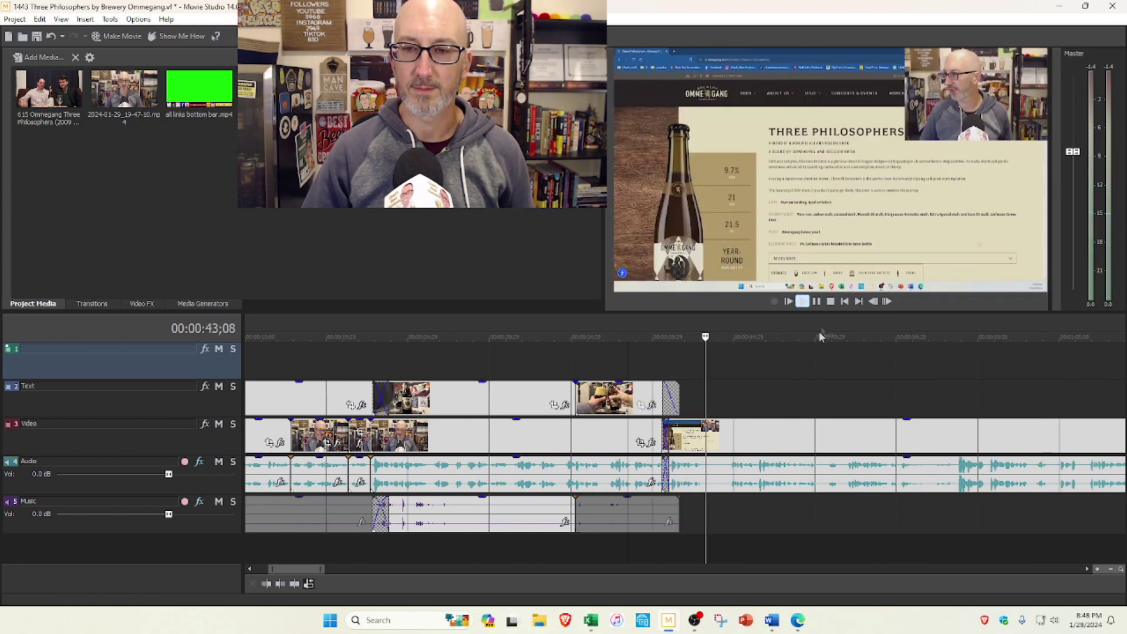
key("space")
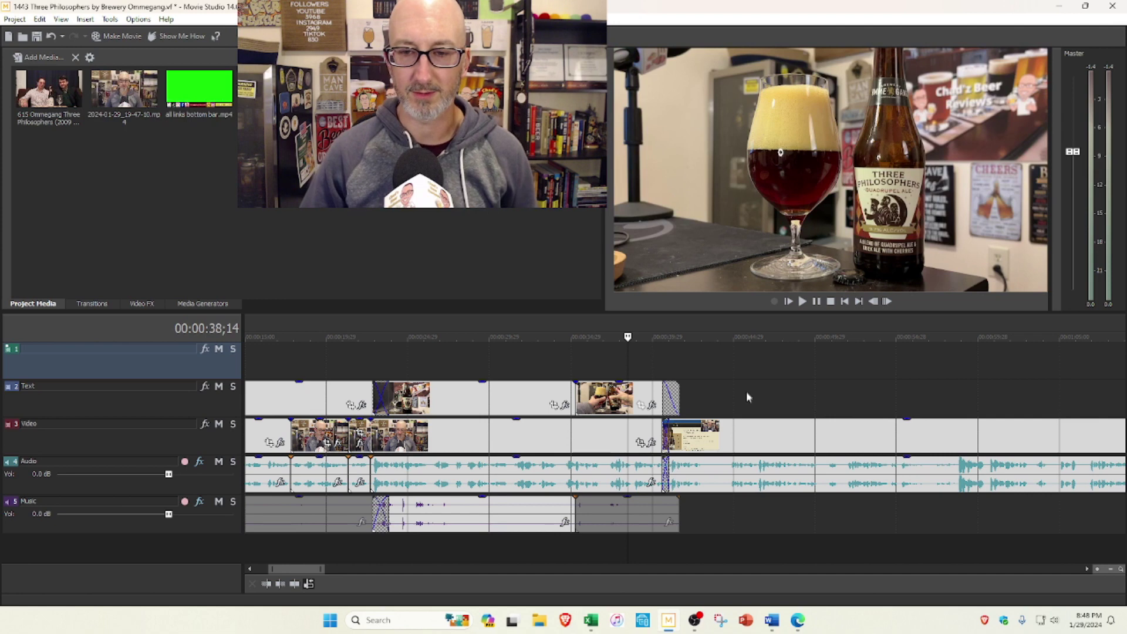
left_click(802, 301)
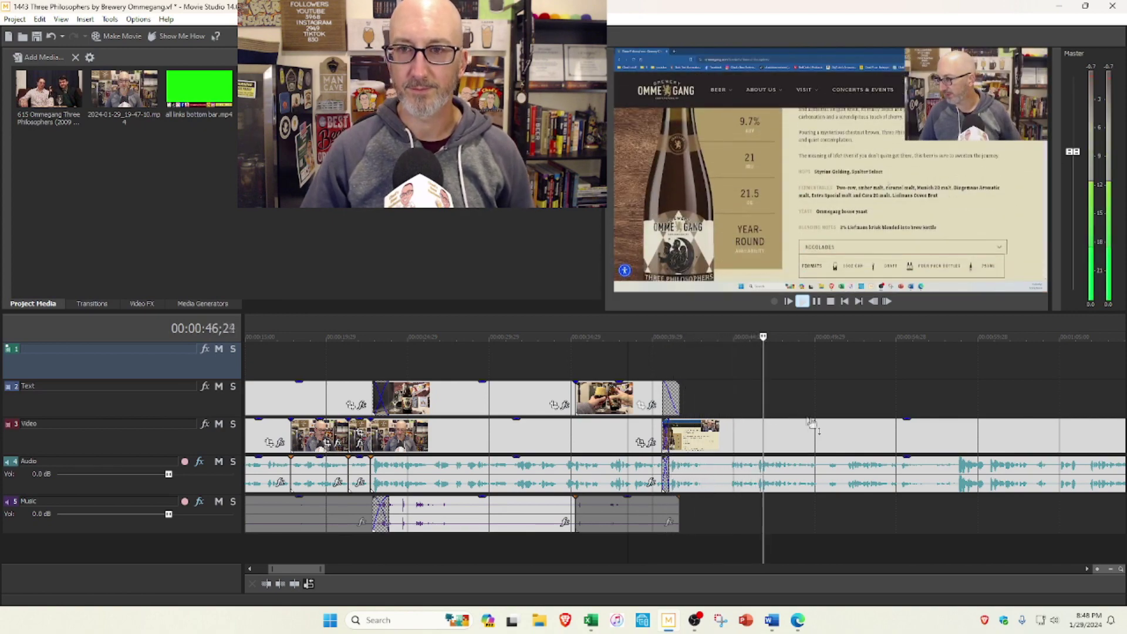
scroll(798, 396, "down", 2)
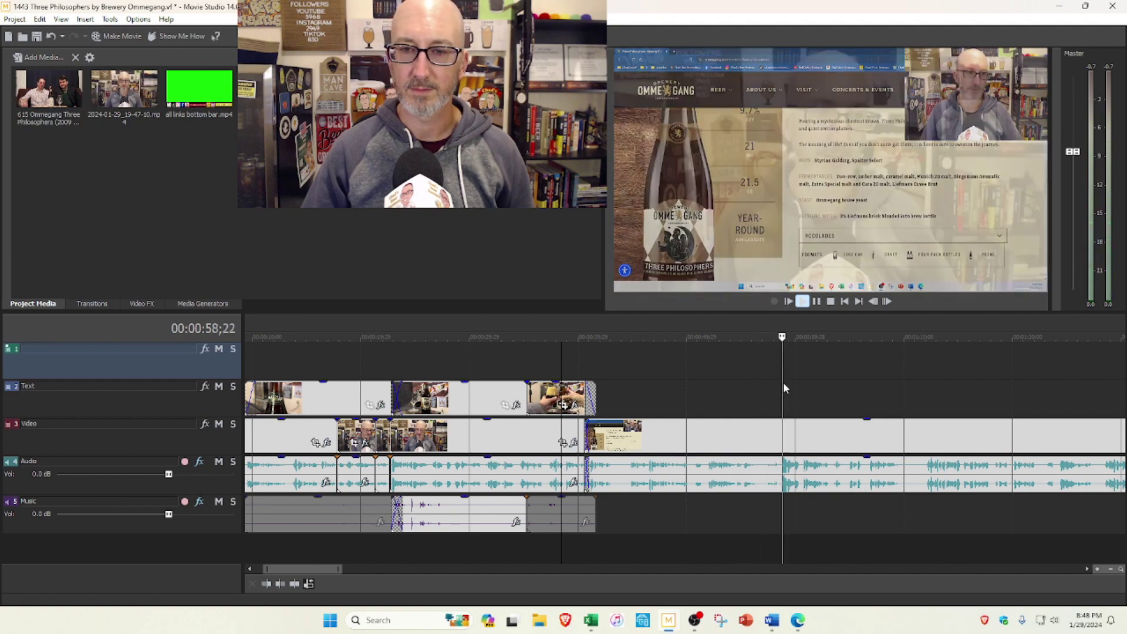
scroll(783, 382, "down", 1)
scroll(786, 377, "up", 1)
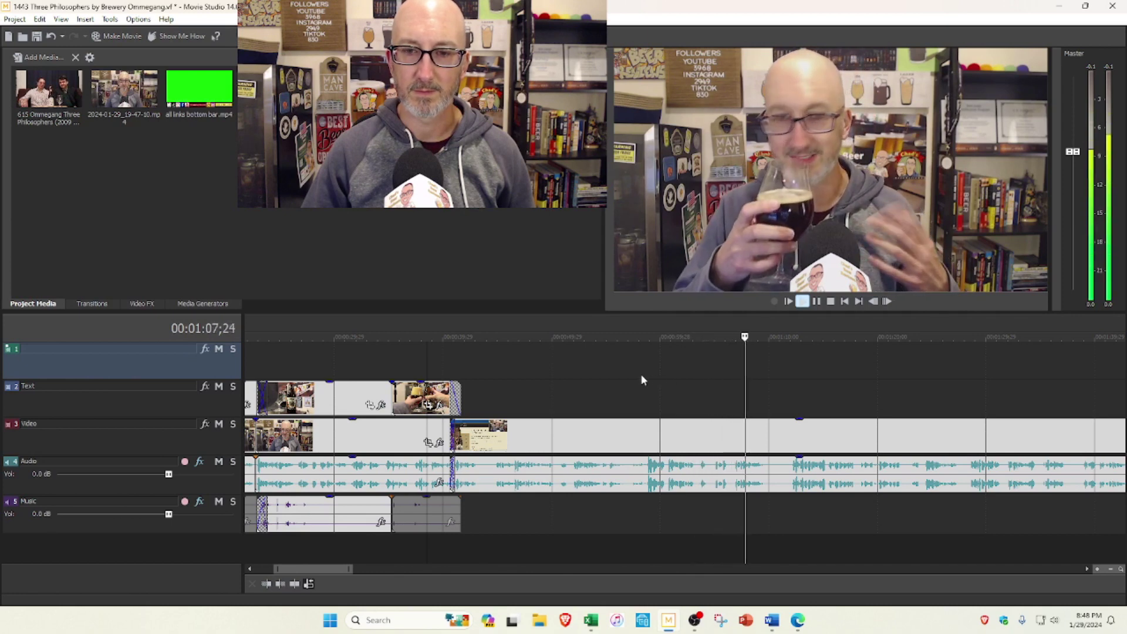
left_click(828, 301)
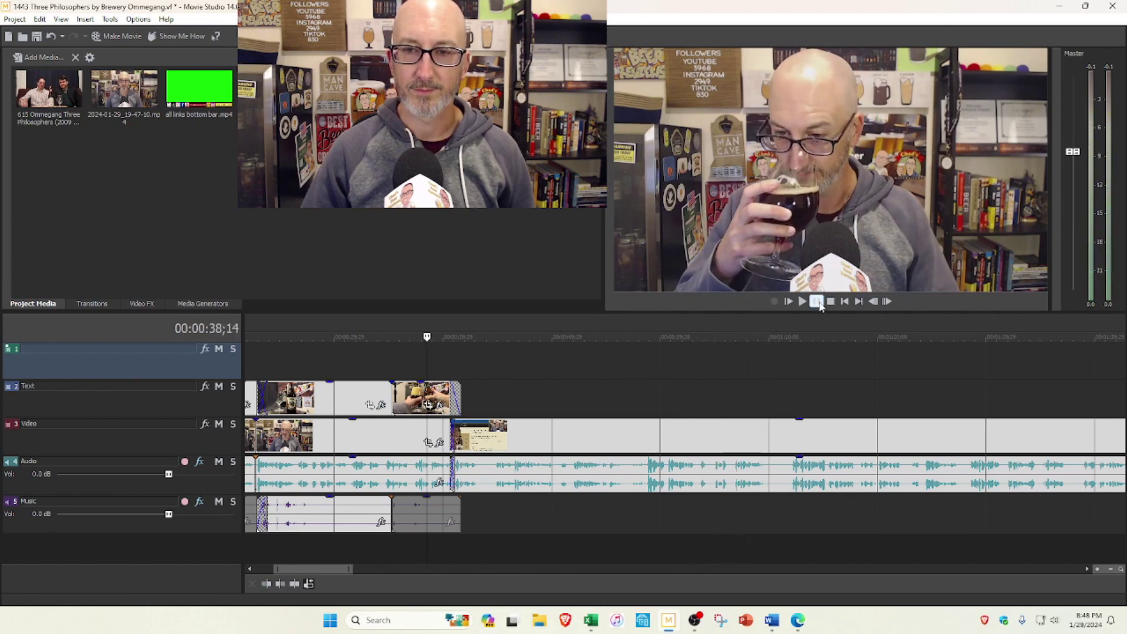
Split the main video at 00:00:58;16 and slide the second part about 1 second earlier to crossfade out of the web page
left_click(643, 389)
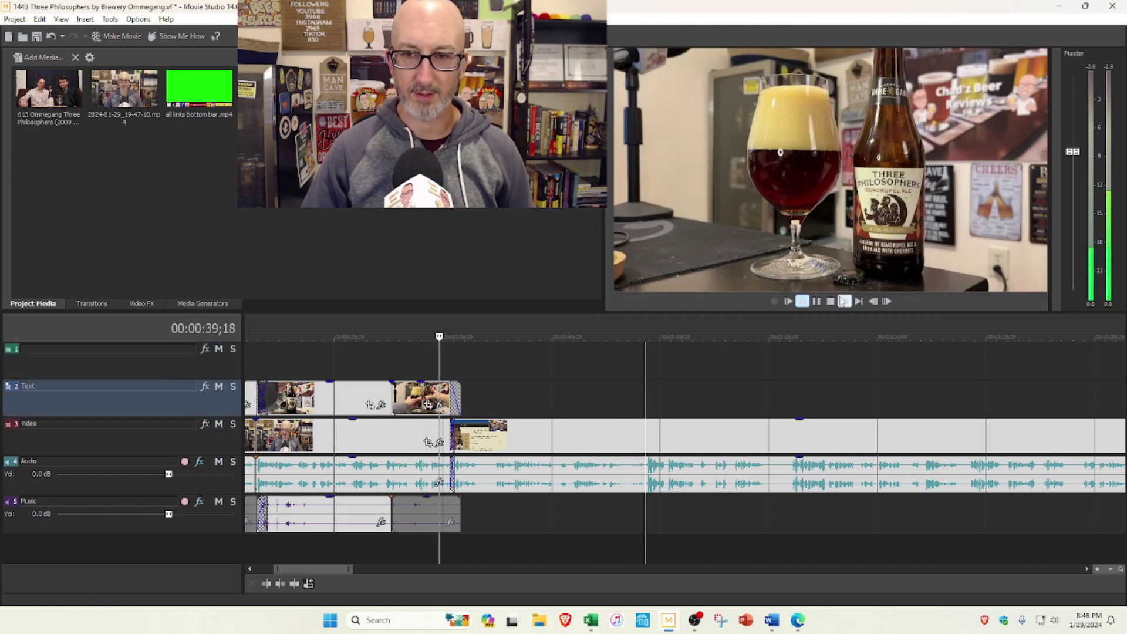
left_click(643, 391)
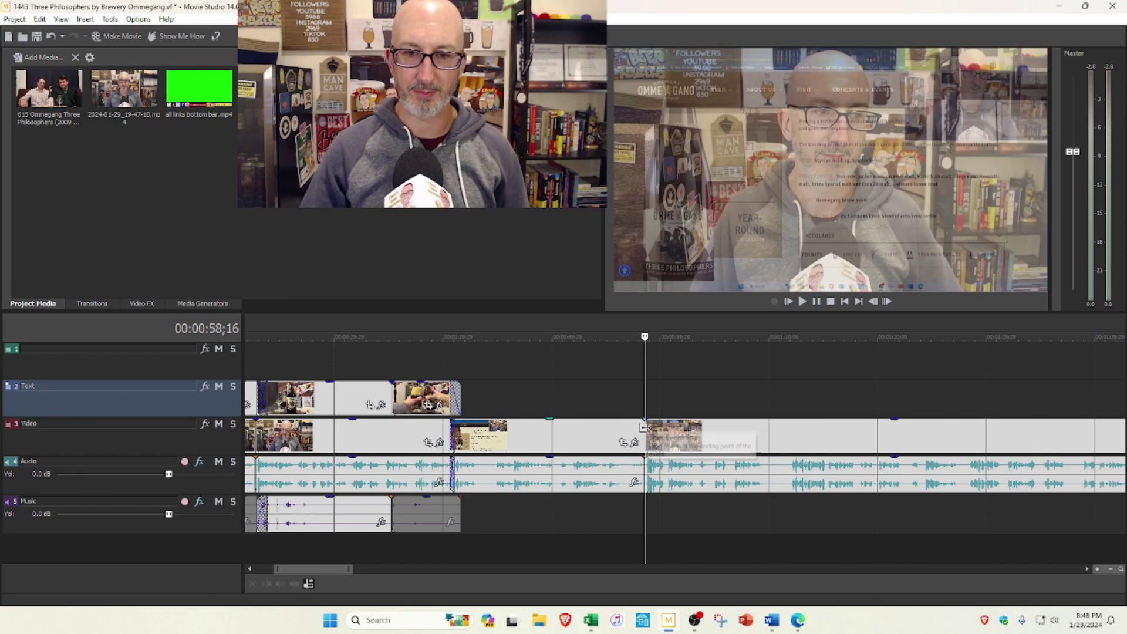
left_click(642, 426)
mouse_move(647, 428)
left_mouse_down()
mouse_move(732, 428)
mouse_move(644, 428)
left_mouse_up()
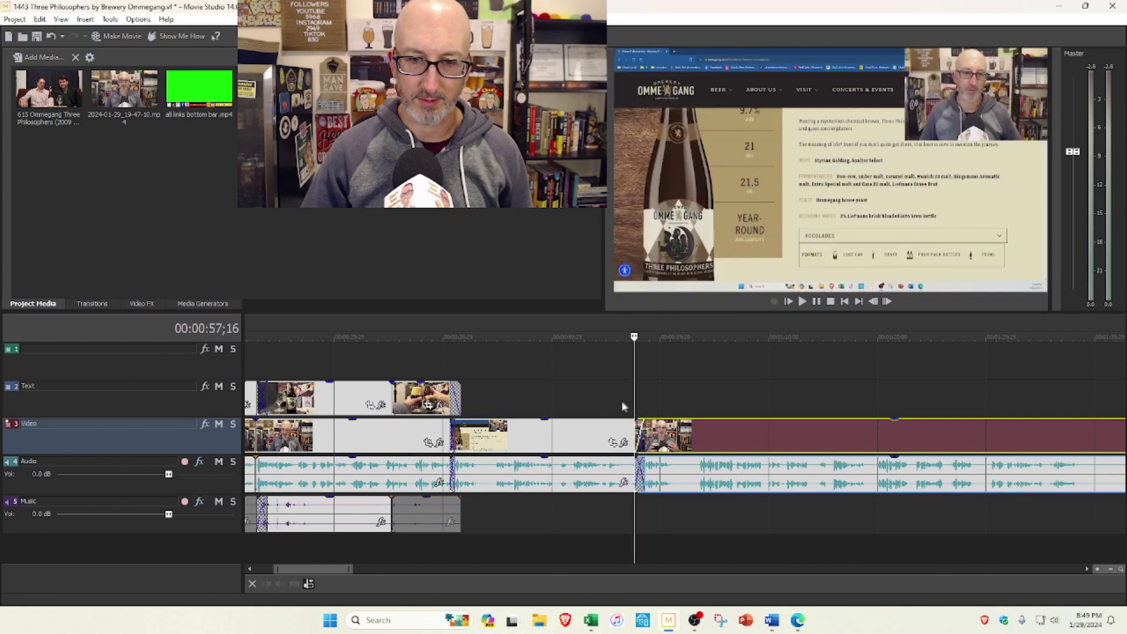
Play from 00:00:55;17 to check the crossfade at the end of the web page section
left_click(644, 387)
left_click(801, 302)
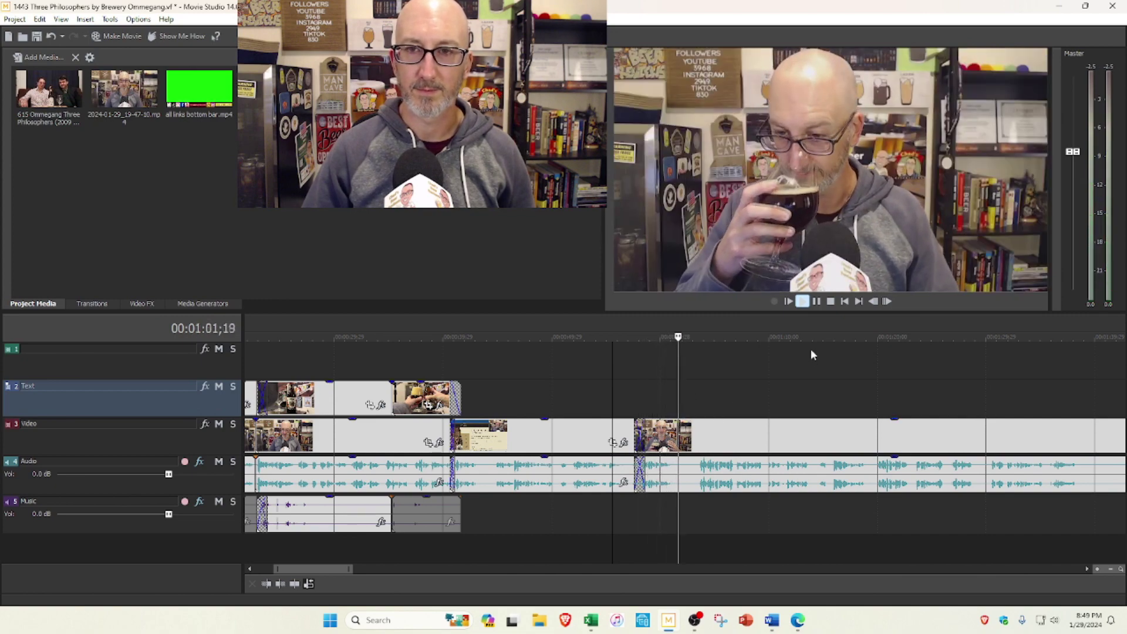
left_click(831, 301)
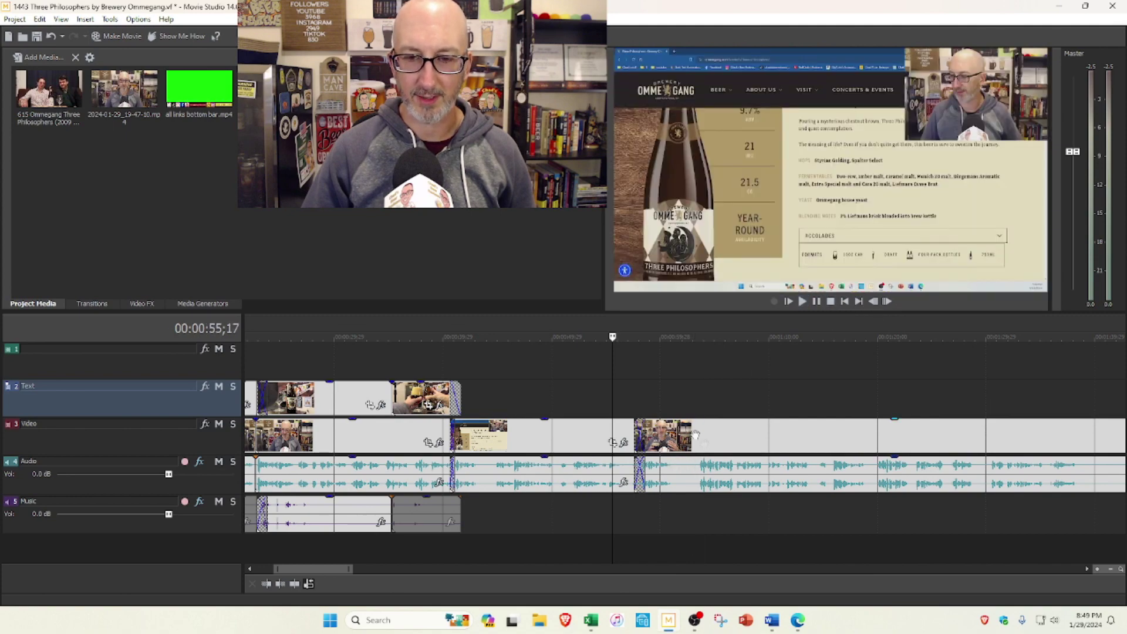
Play the main video from about 00:01:03 to 00:01:33 to find a place for the subscribe pop-up
left_click(696, 403)
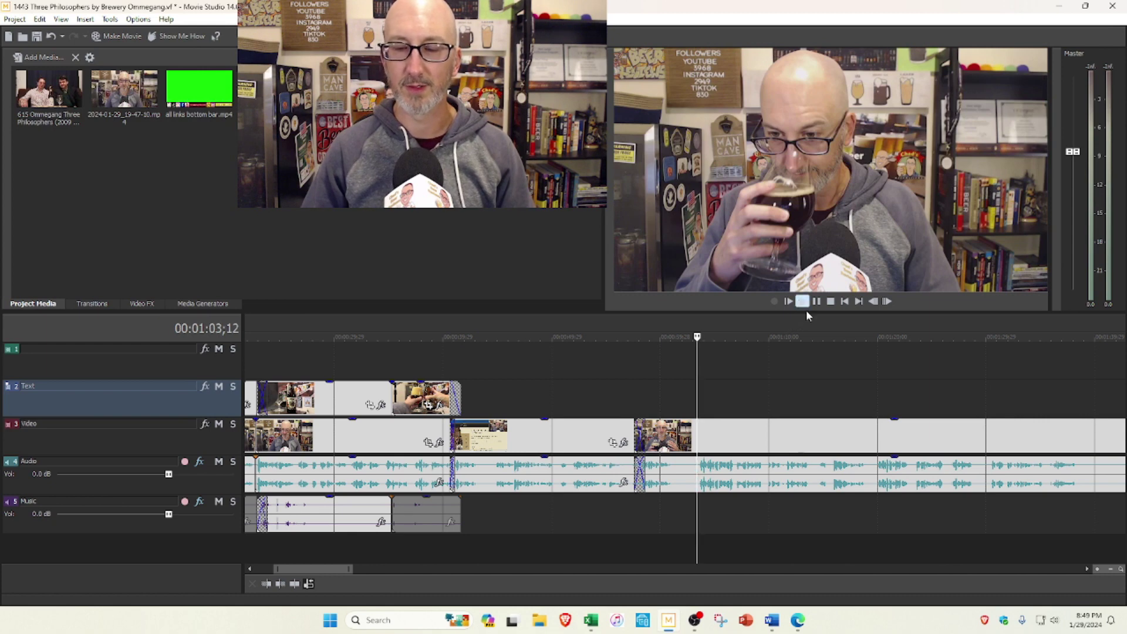
scroll(831, 382, "down", 1)
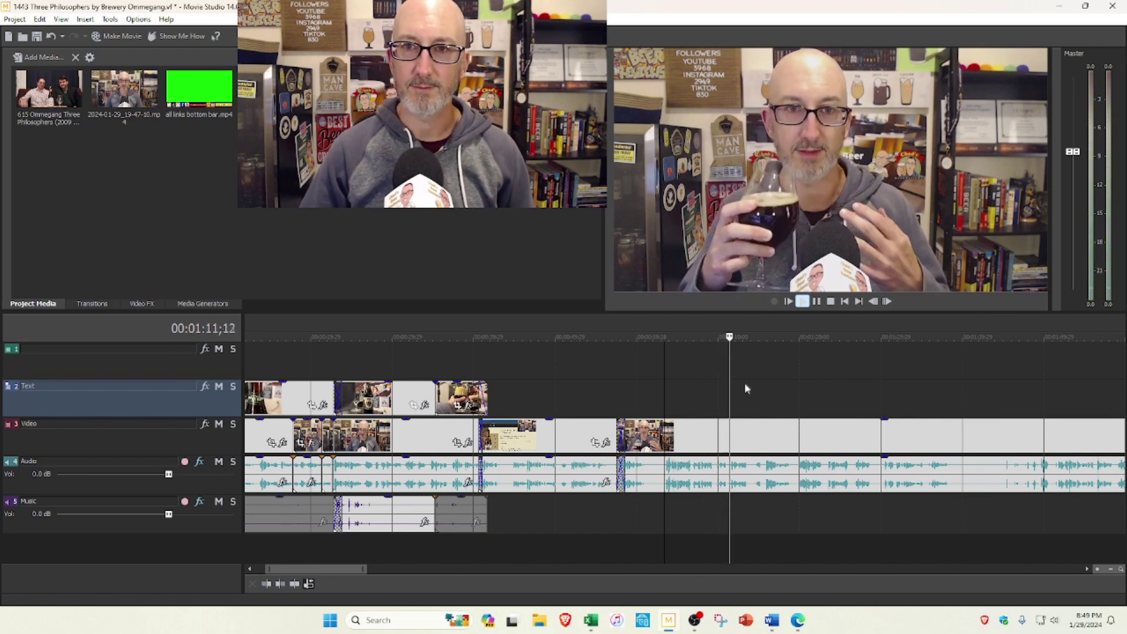
scroll(750, 379, "down", 2)
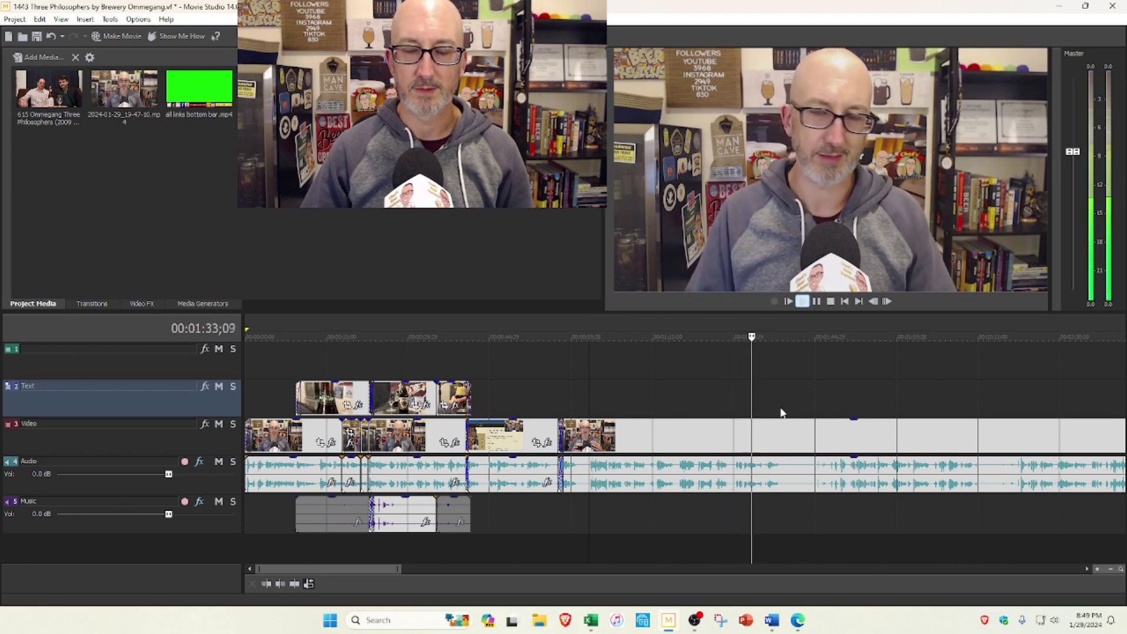
left_click(831, 301)
Place the green-screen subscribe pop-up clip on the Text track at 00:01:39;23 and preview it at 00:01:42;11
left_click(786, 376)
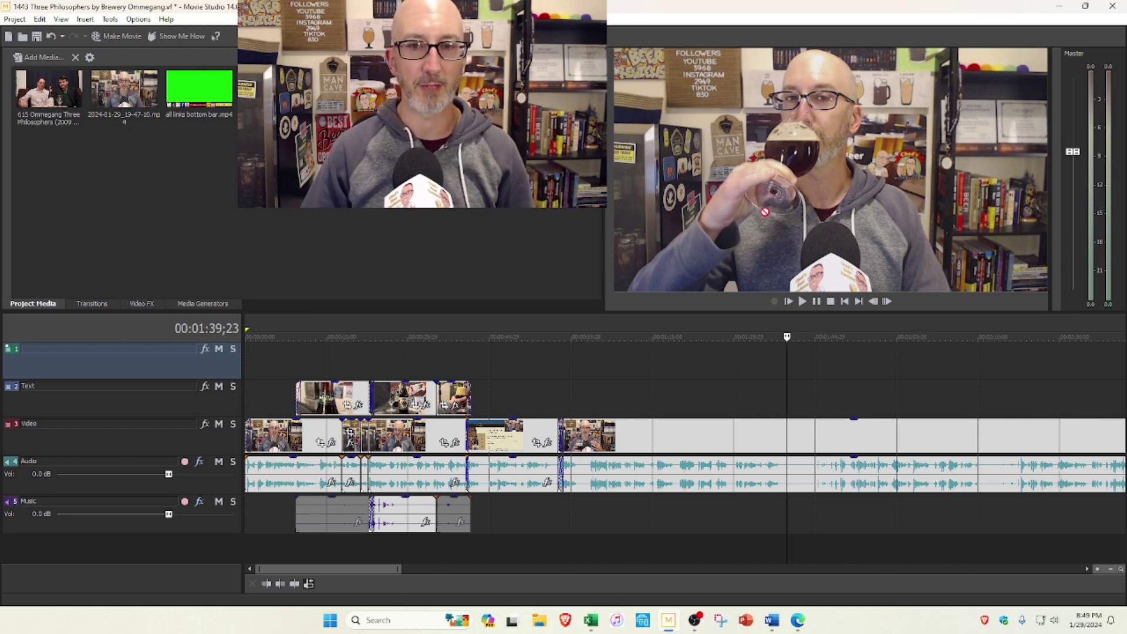
left_click_drag(801, 413, 799, 387)
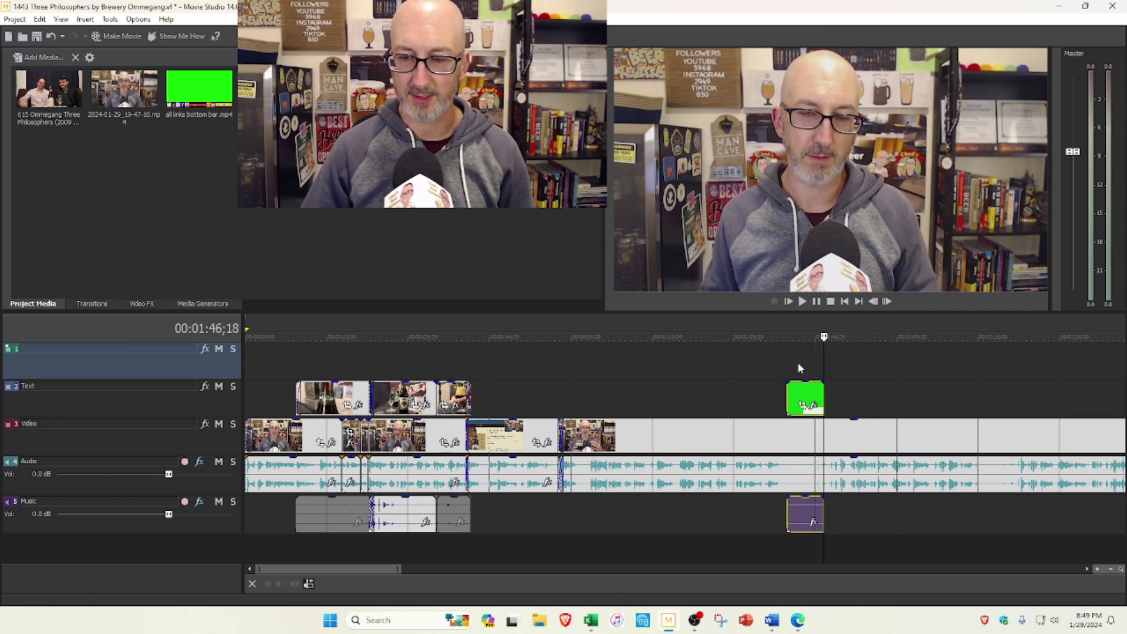
left_click(798, 368)
left_click(800, 365)
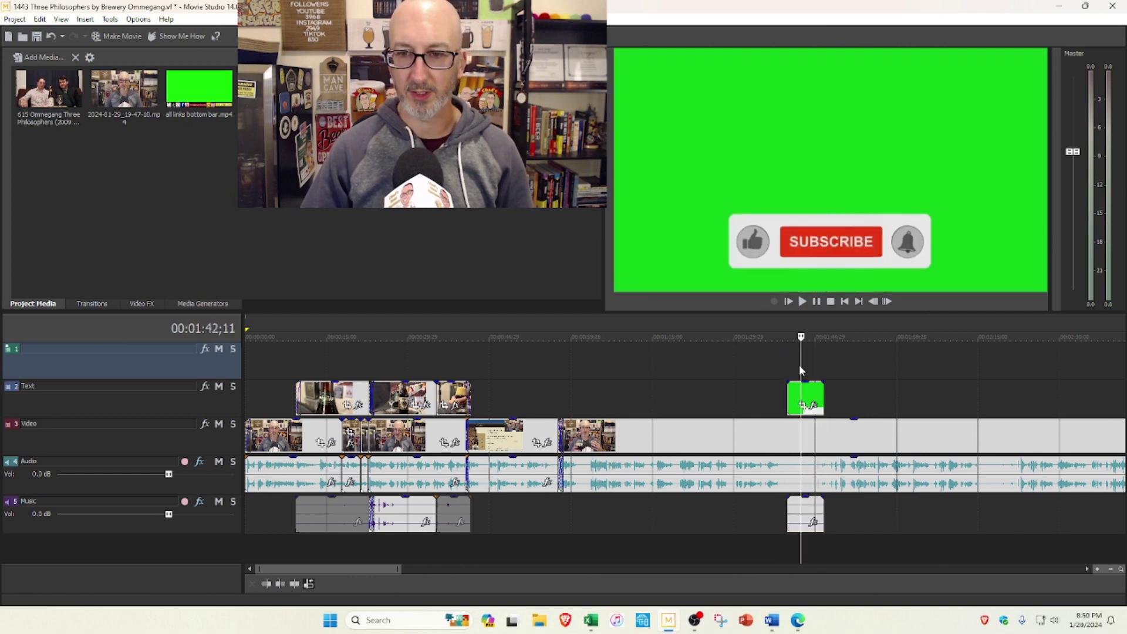
Apply the VEGAS Chroma Keyer to the subscribe pop-up and sample the green background as its key colour
left_click(814, 405)
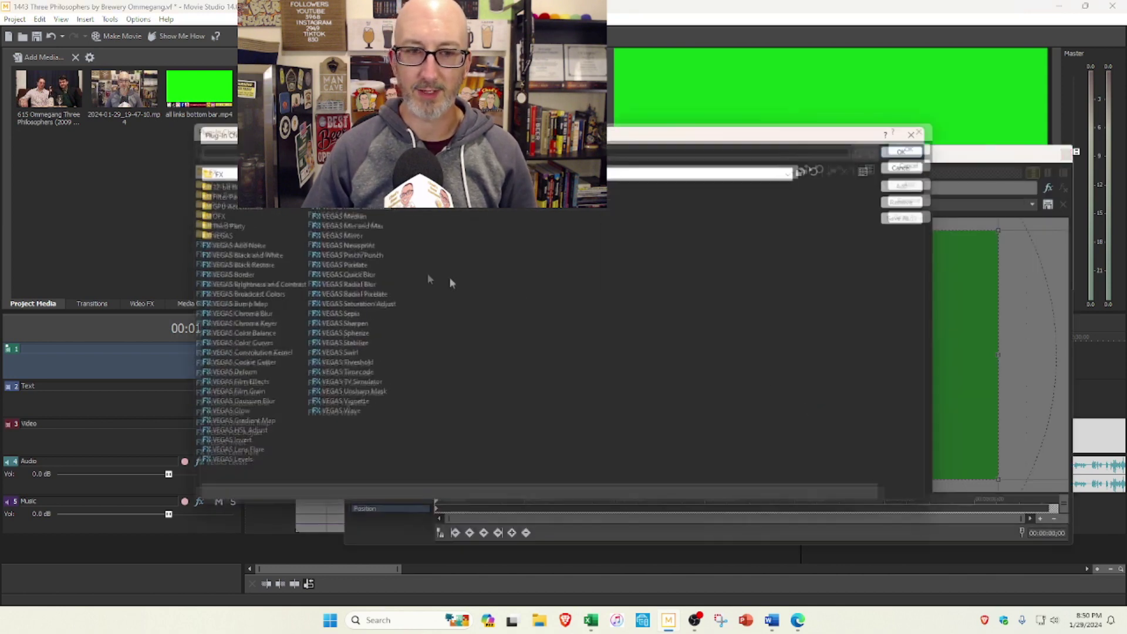
left_click(223, 324)
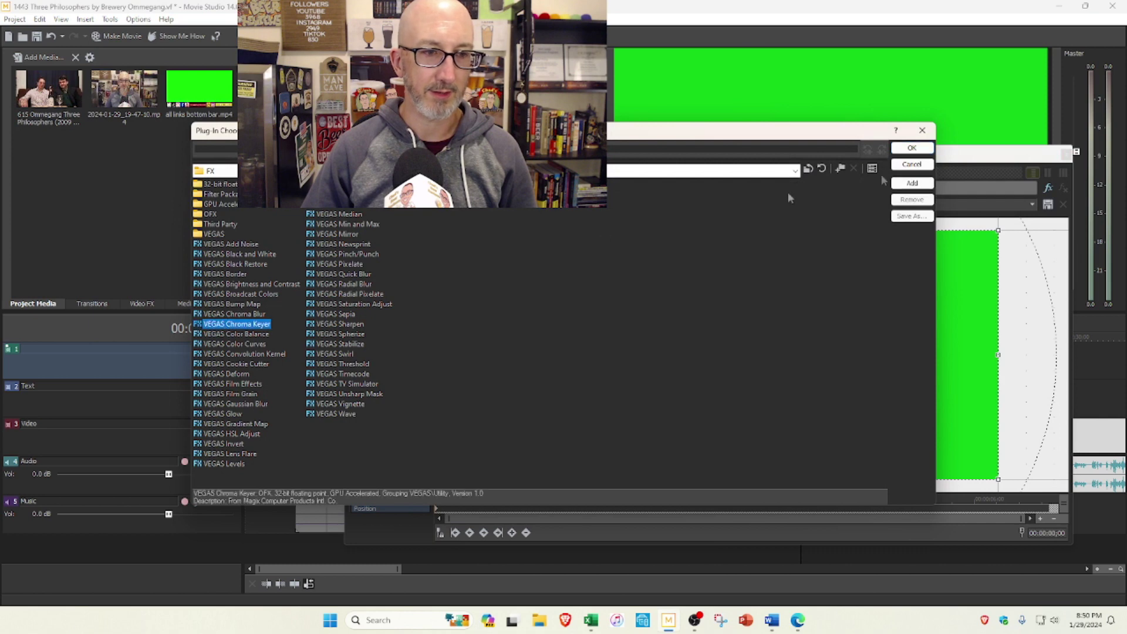
left_click(918, 151)
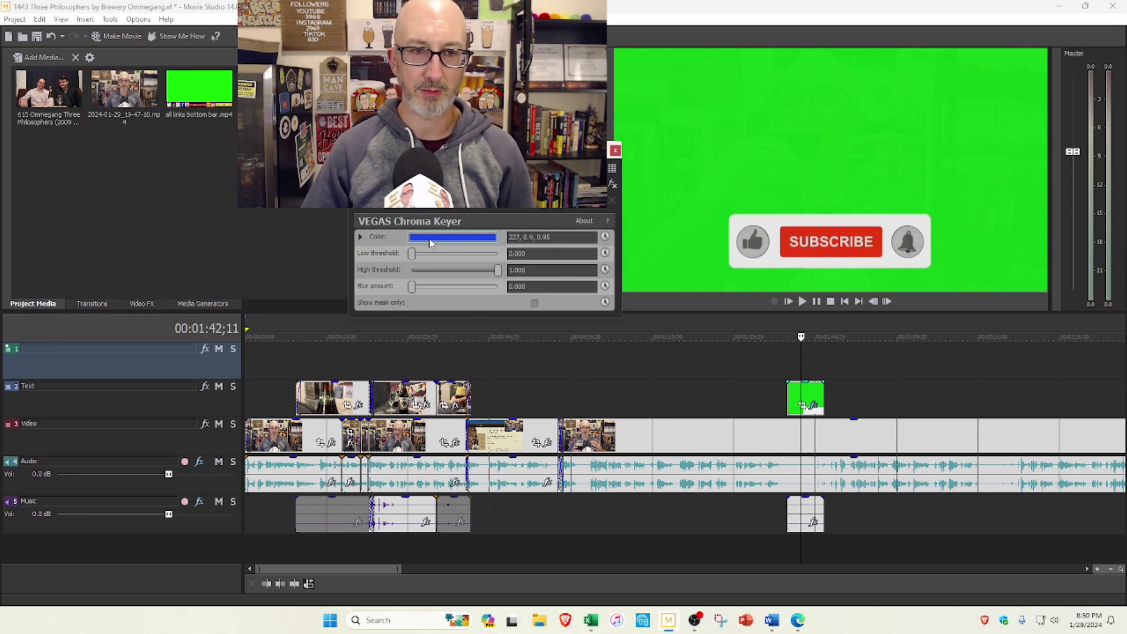
left_click(430, 239)
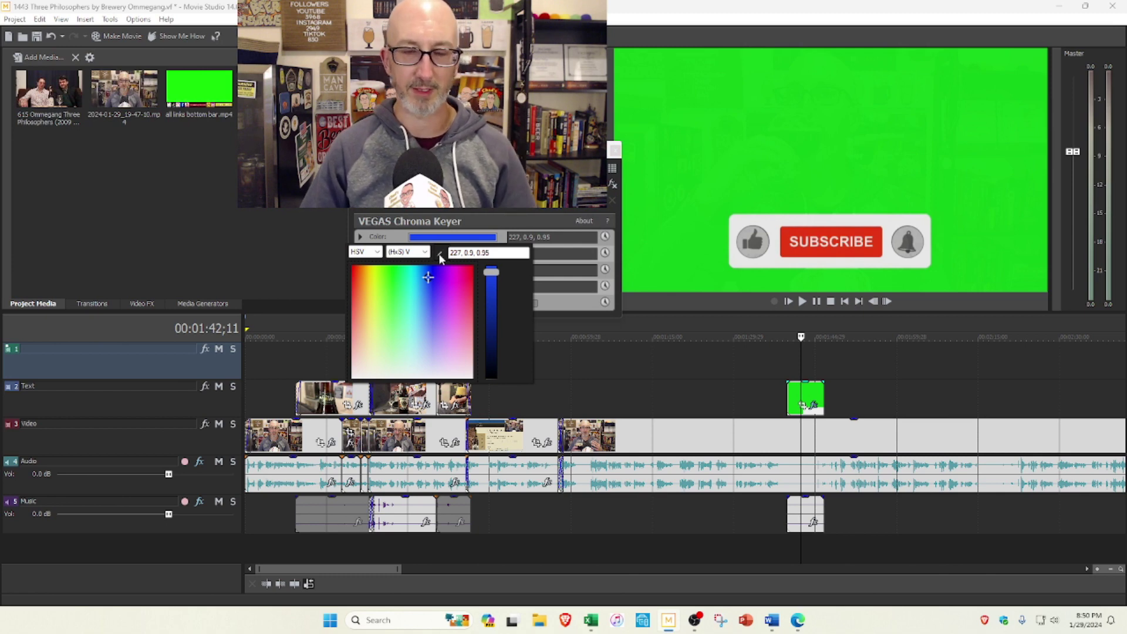
left_click(439, 253)
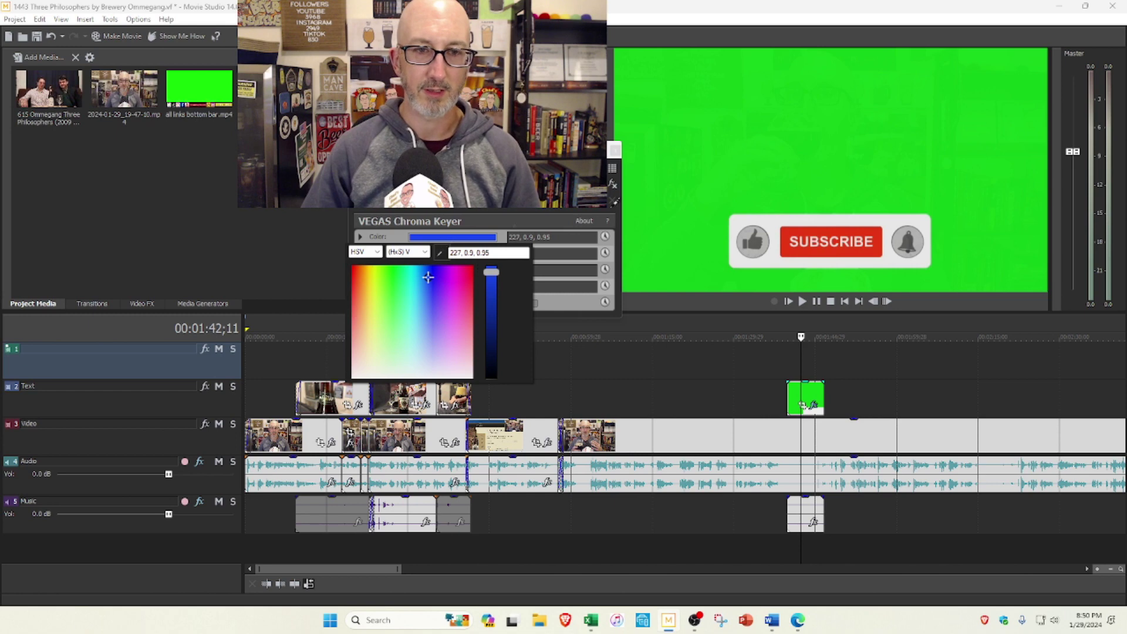
left_click(837, 154)
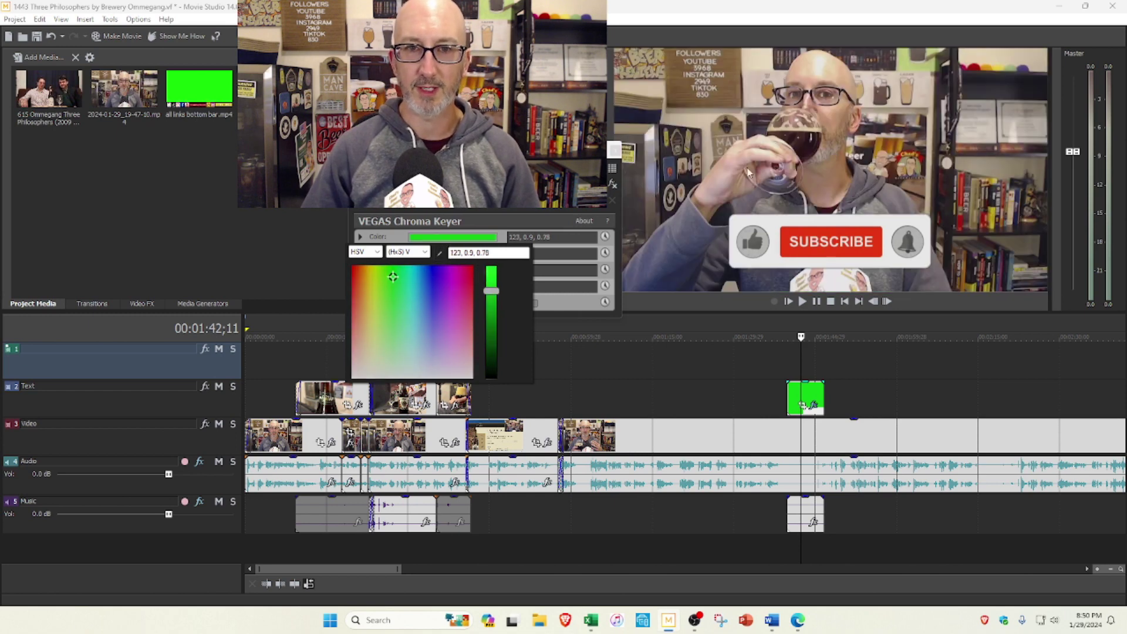
left_click(615, 154)
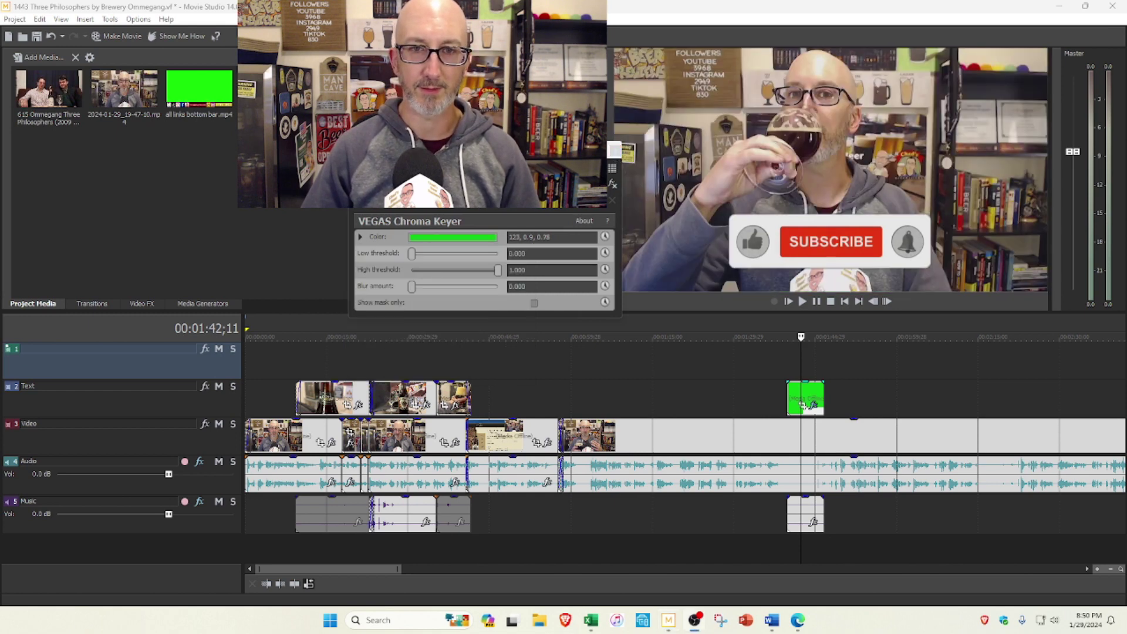
left_click(614, 151)
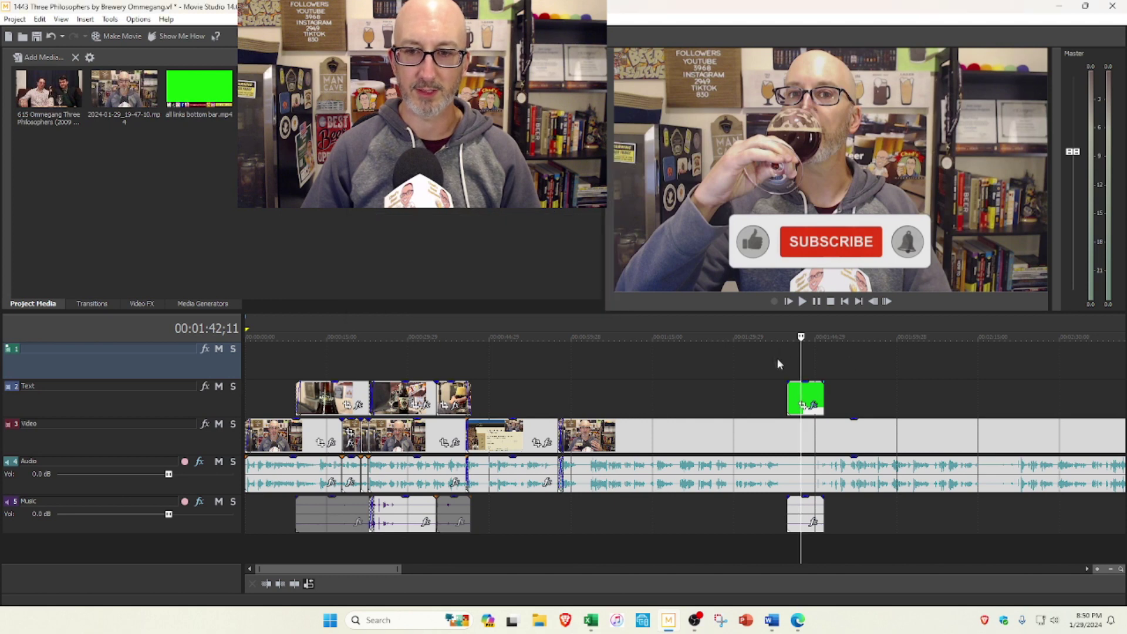
Play from 00:01:38;18 to about 00:02:02 to check the keyed subscribe pop-up and the footage after it
left_click(776, 360)
left_click(800, 350)
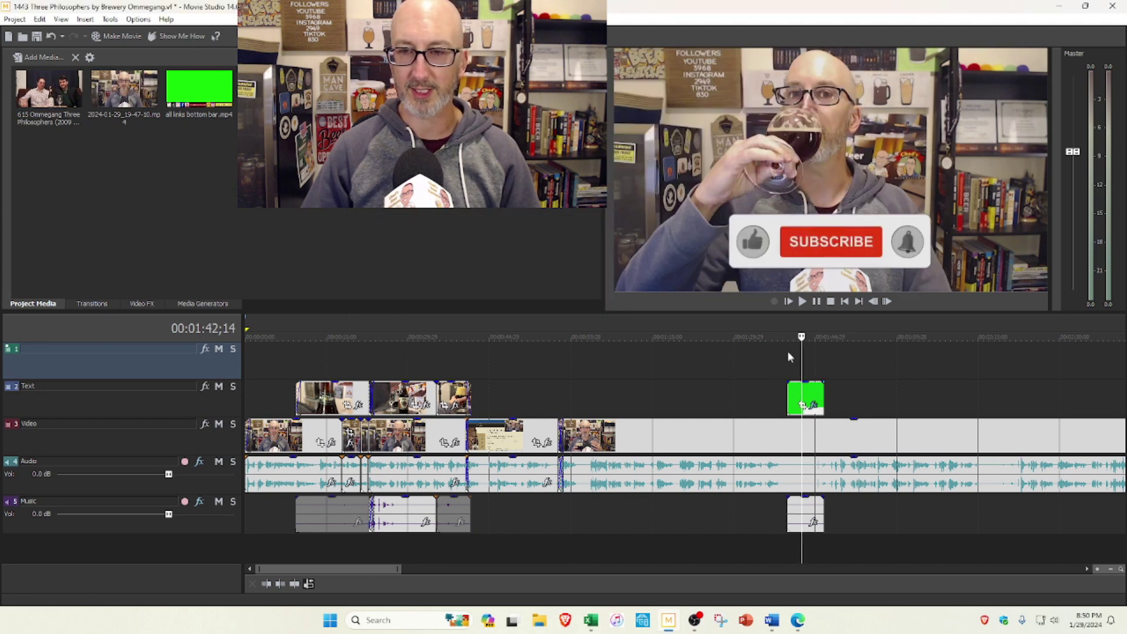
left_click(803, 303)
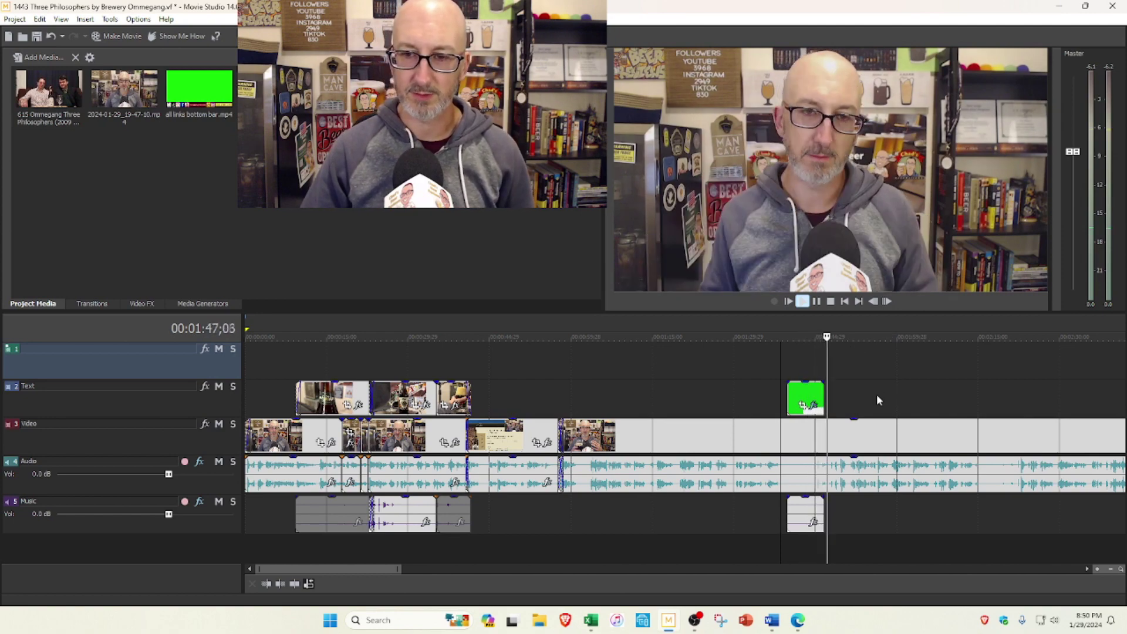
scroll(875, 398, "up", 2)
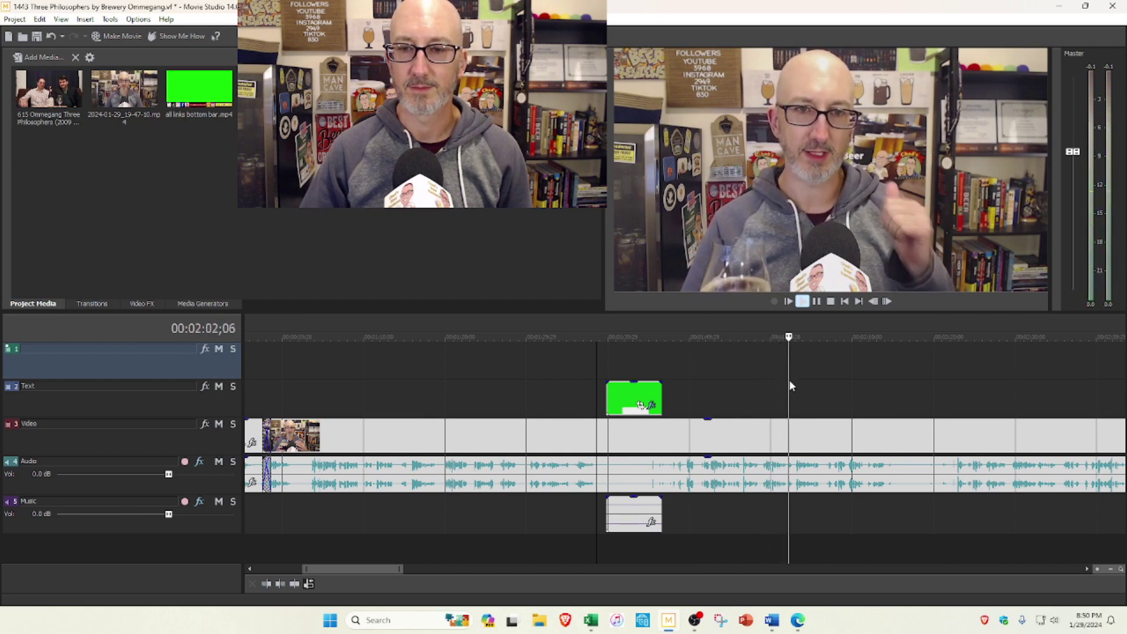
left_click(829, 301)
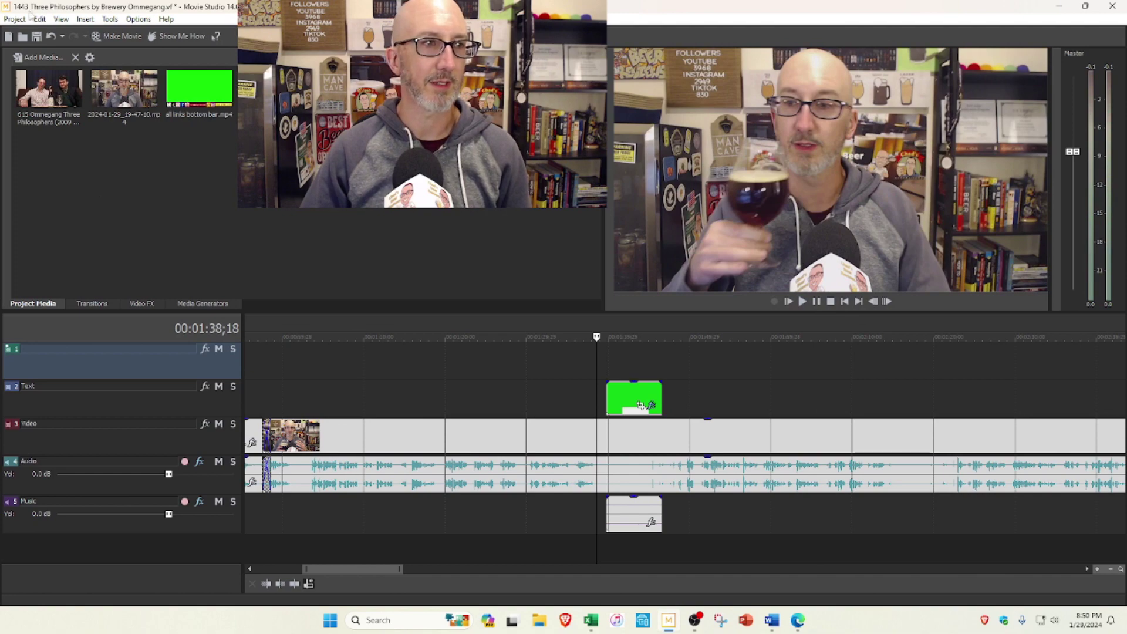
Import the Tuesday Night Beer School "Belgian Dark Strong Ale" thumbnail and place it on the Text track at 00:01:57;09
left_click(21, 19)
left_click(28, 127)
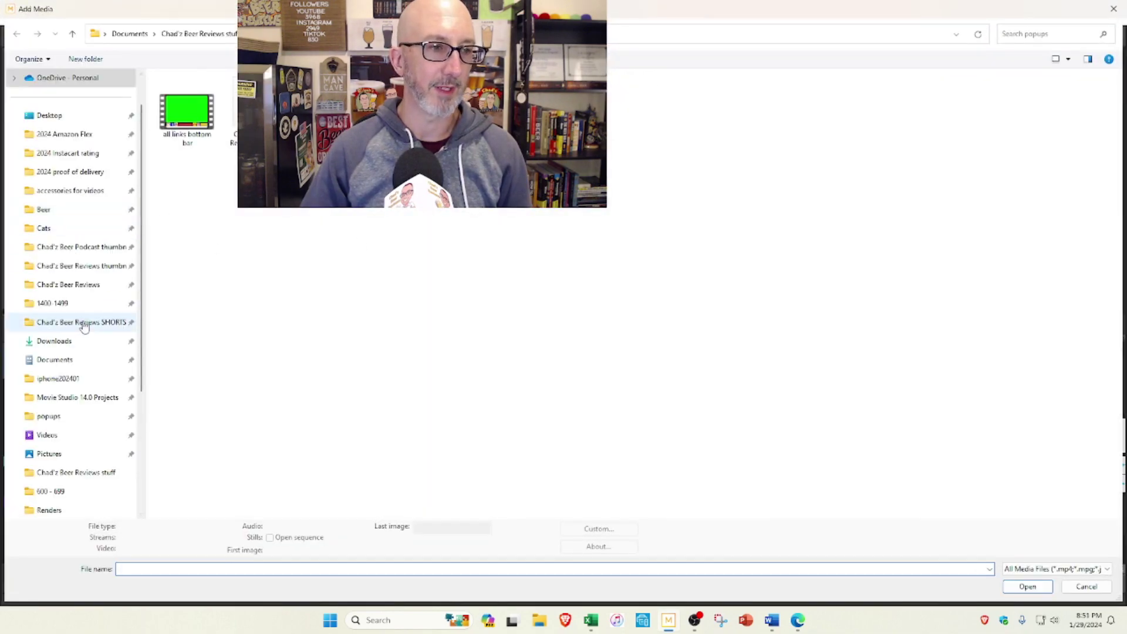
scroll(76, 452, "down", 3)
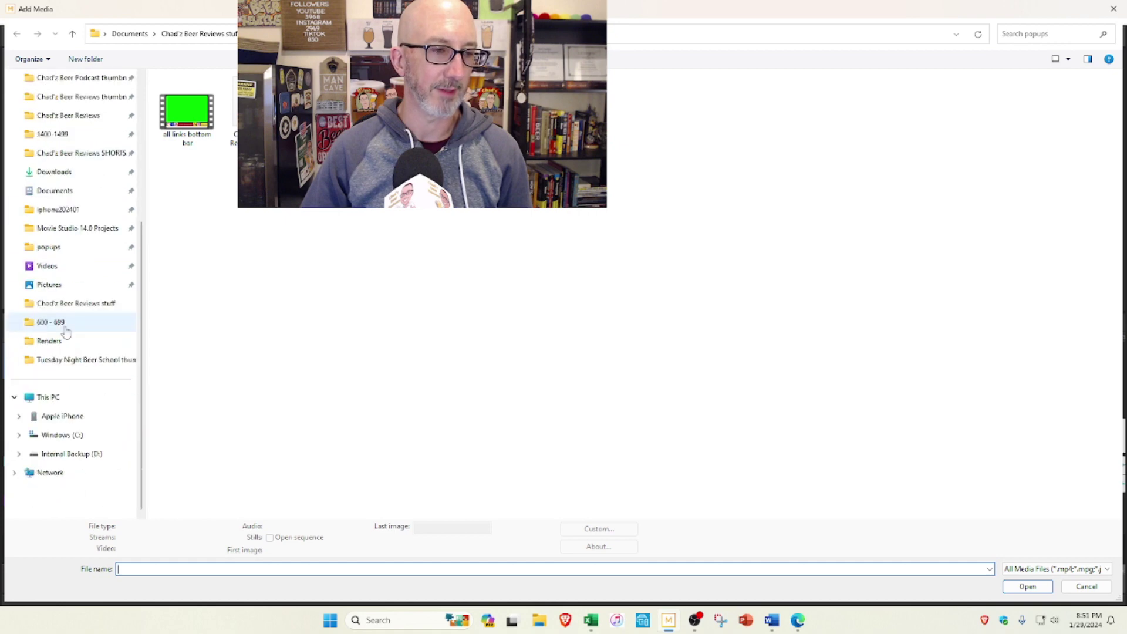
left_click(85, 359)
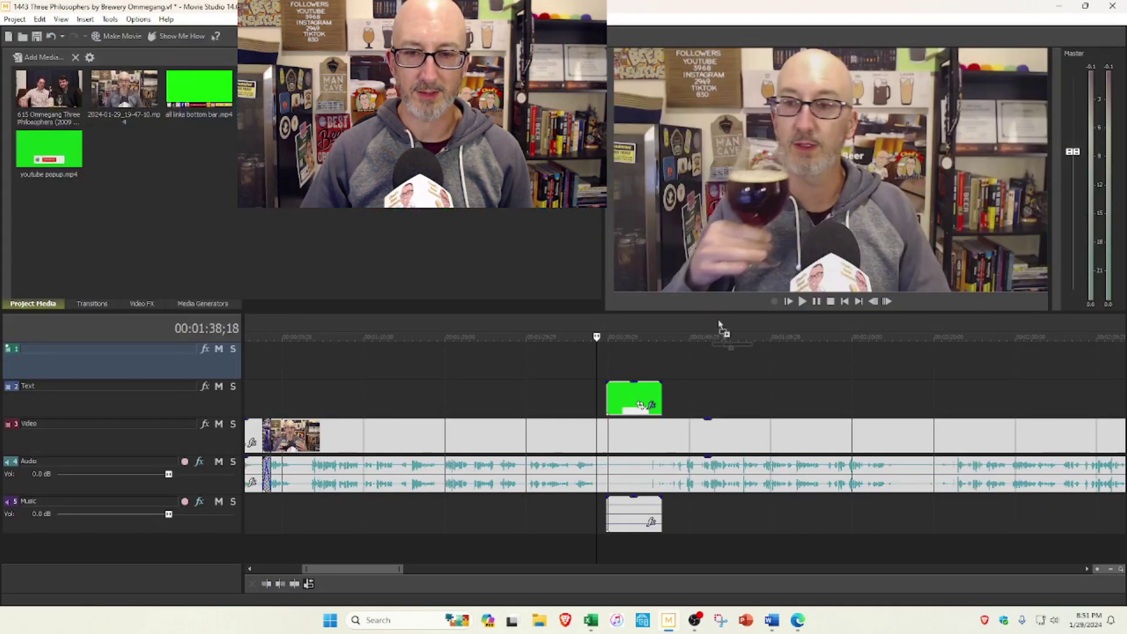
left_click(753, 359)
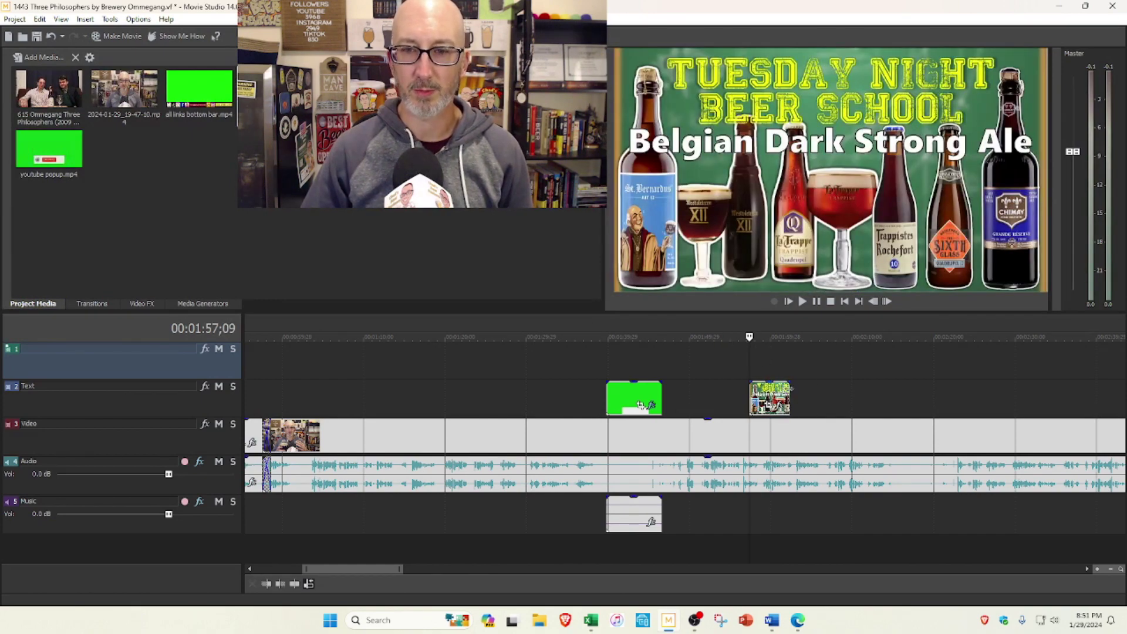
Apply the "top right corner" pan/crop preset to the Belgian Dark Strong Ale thumbnail
left_click(767, 409)
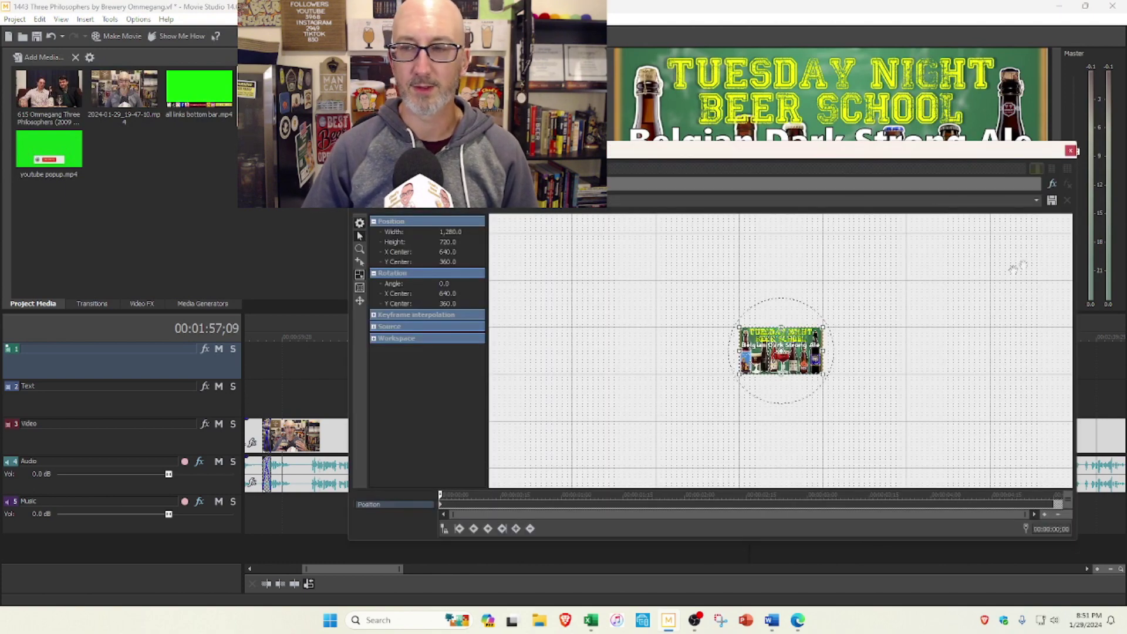
left_click(1036, 201)
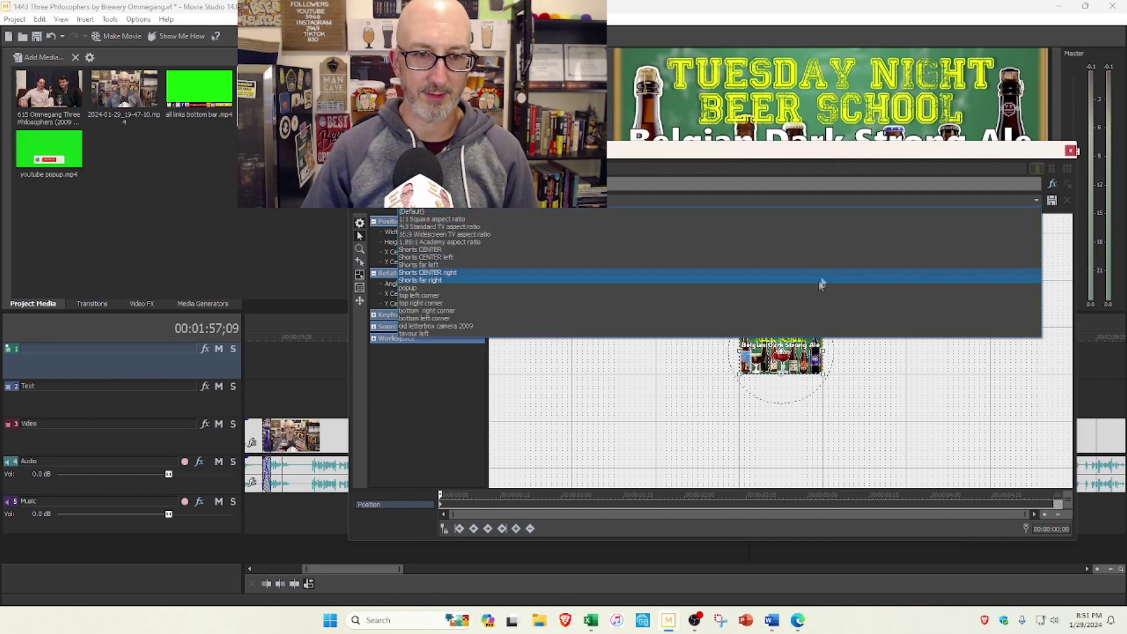
left_click(807, 304)
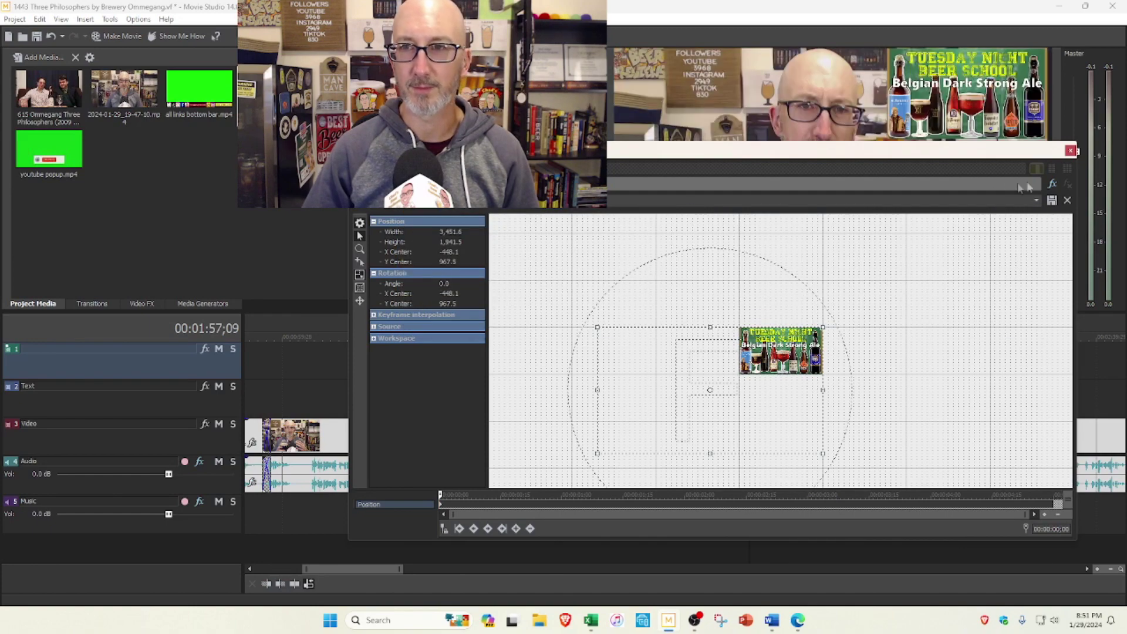
left_click(1070, 151)
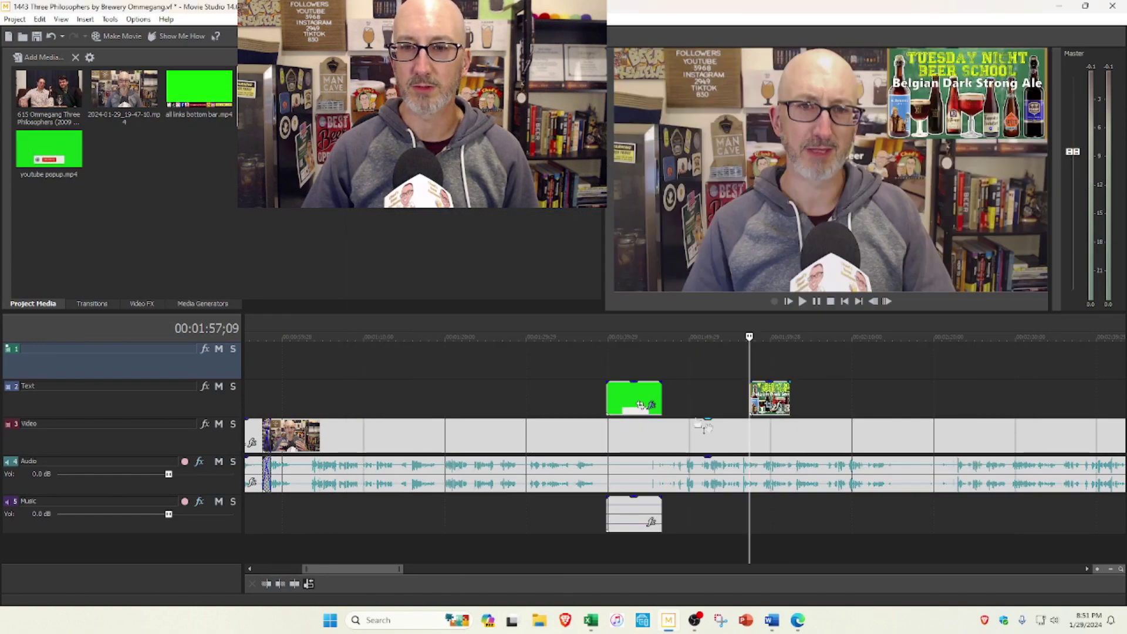
Add a short fade-in and a fade-out of about 29 frames to the Belgian Dark Strong Ale thumbnail
scroll(768, 377, "up", 5)
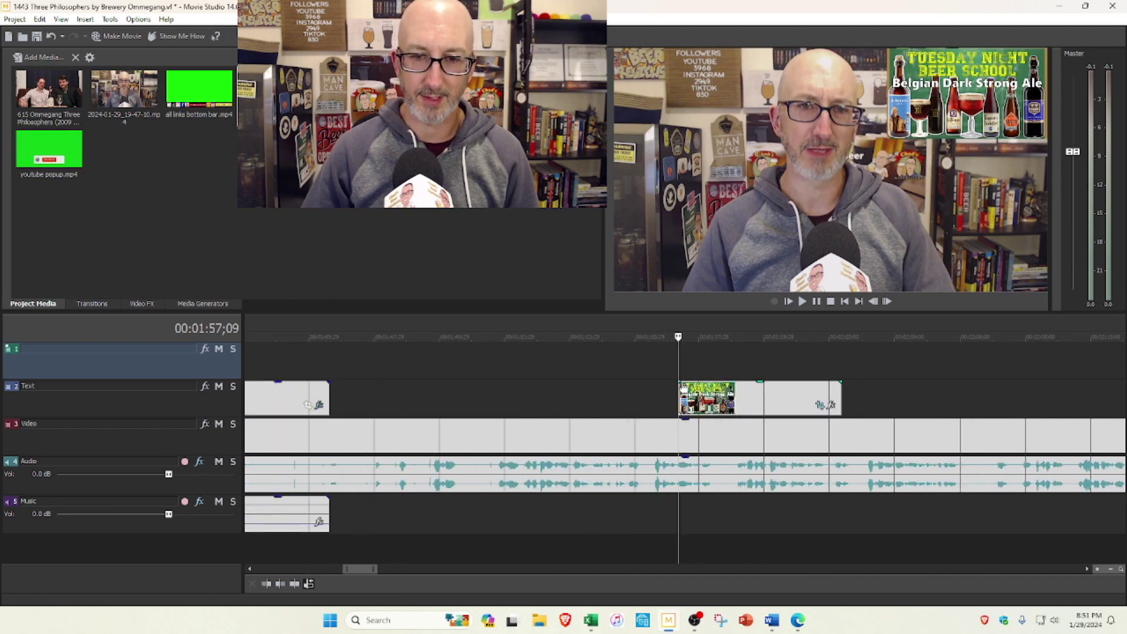
left_click_drag(680, 382, 696, 379)
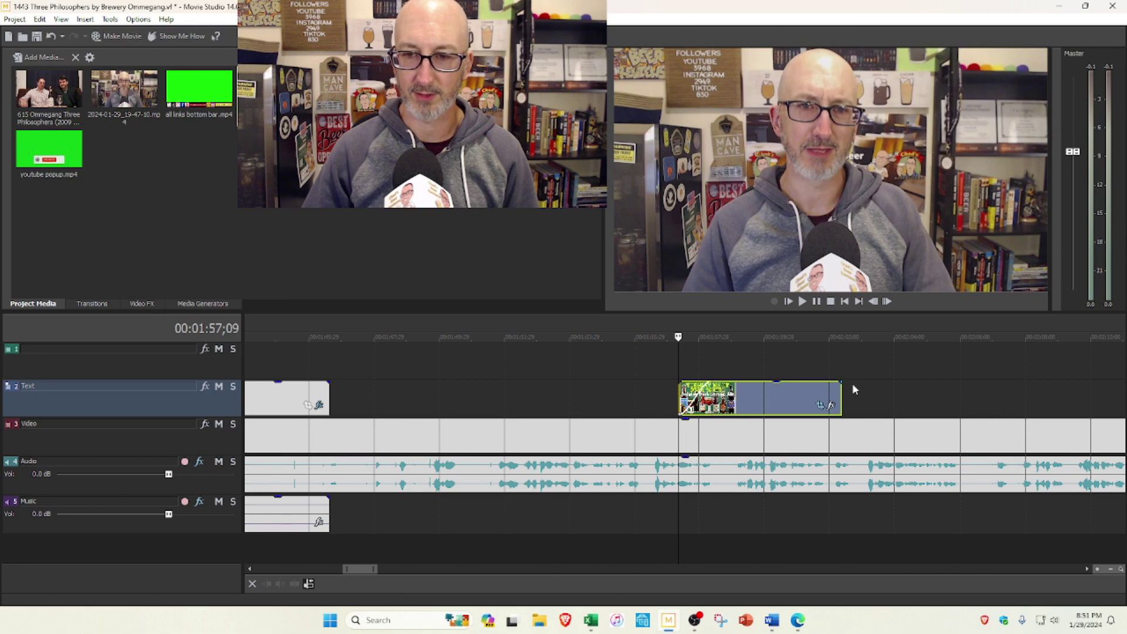
left_click_drag(843, 380, 835, 377)
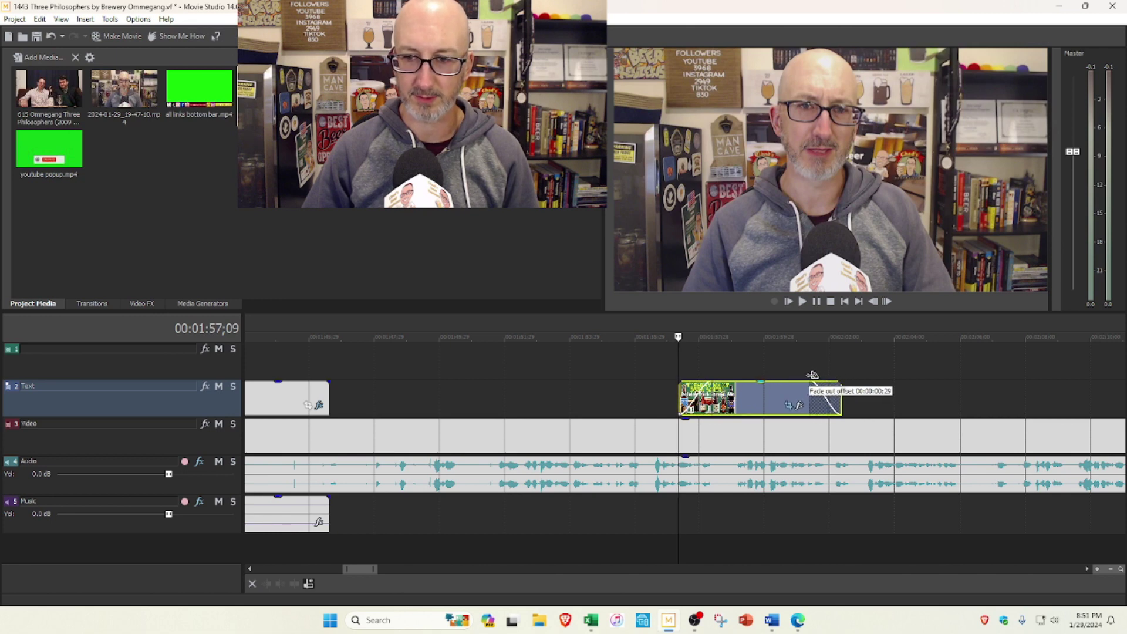
scroll(371, 374, "down", 3)
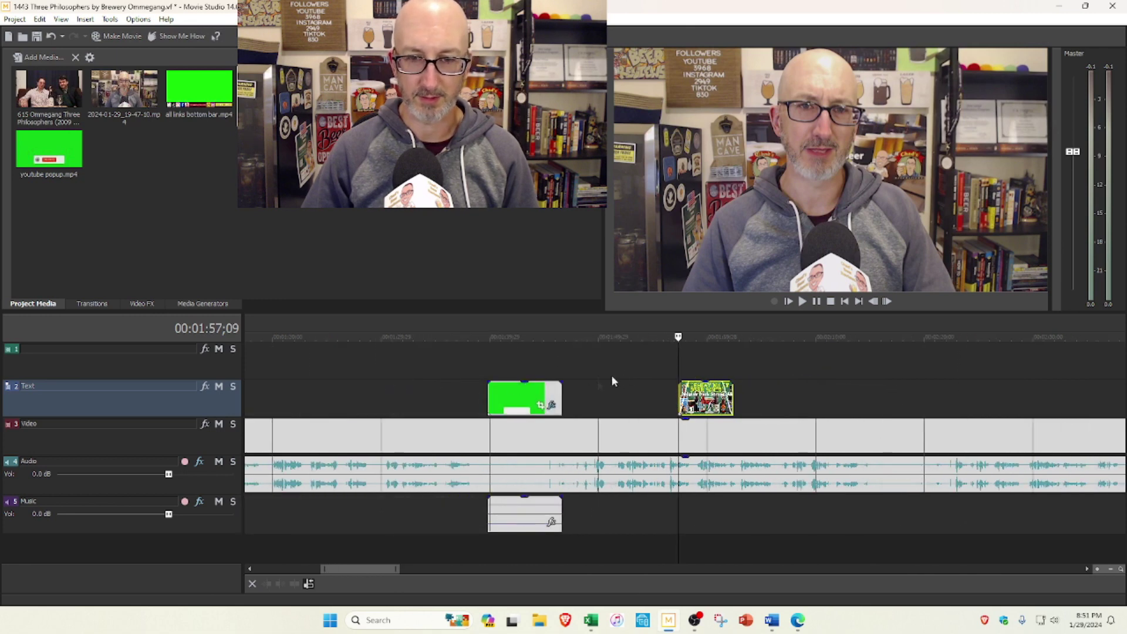
Play from 00:01:49;06, move the Belgian Dark Strong Ale thumbnail to about 00:02:03 to match the speech, and slightly extend its end
left_click(590, 386)
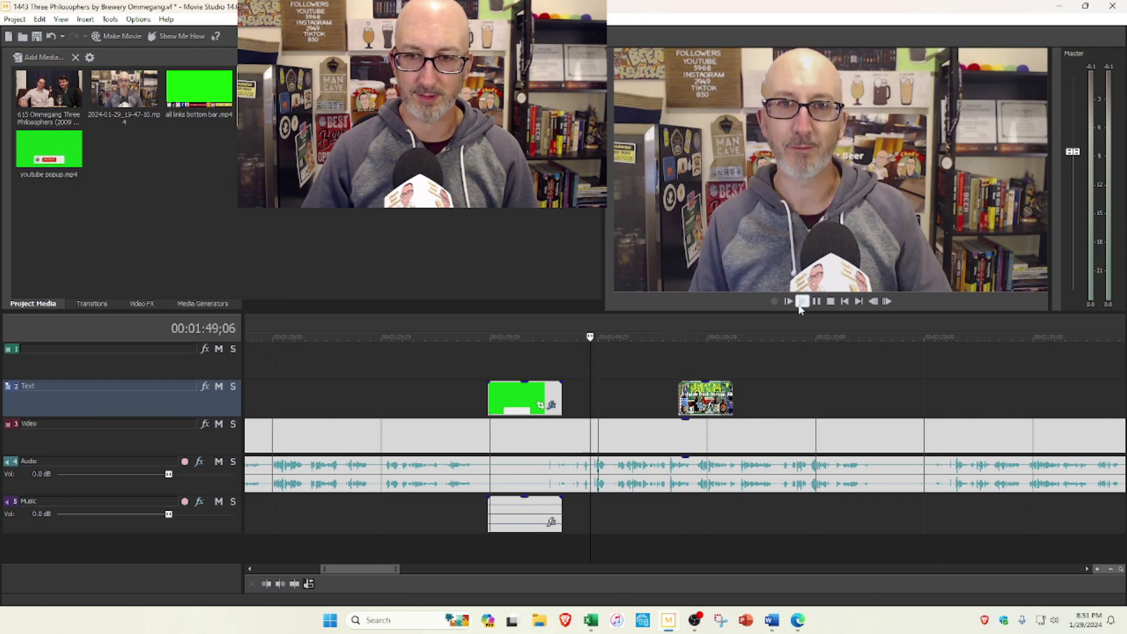
left_click(801, 302)
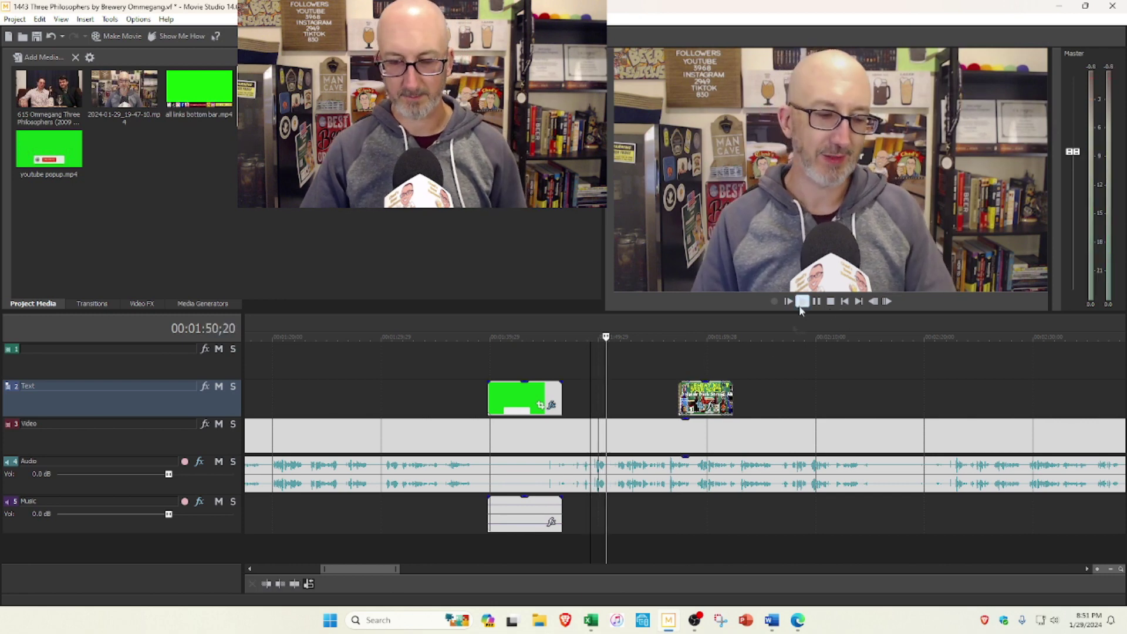
left_click_drag(707, 388, 742, 388)
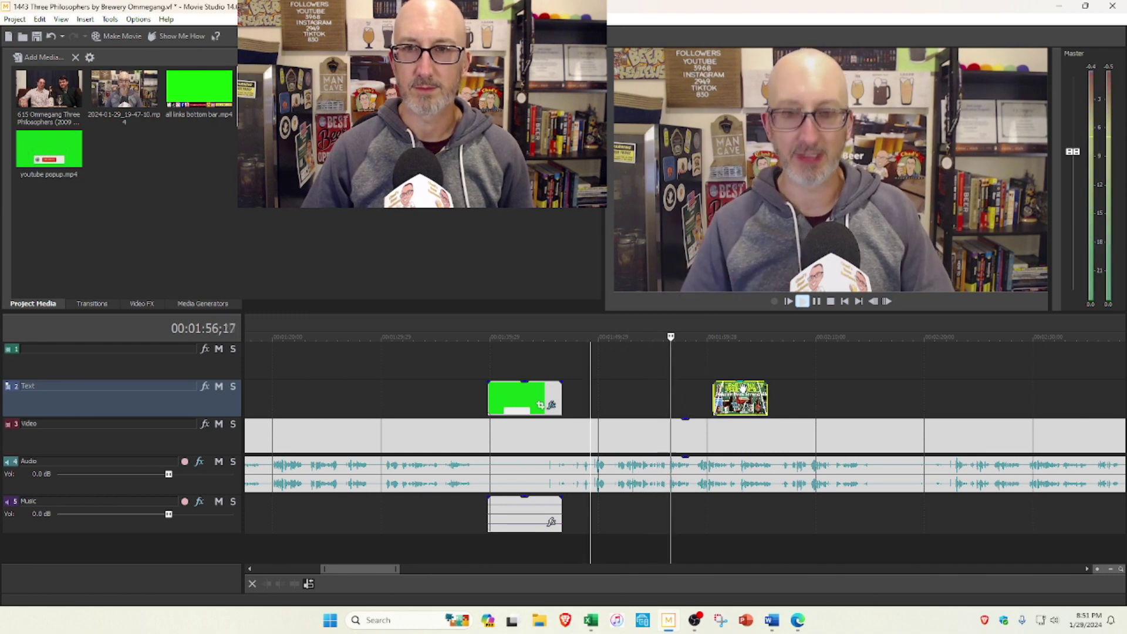
left_click_drag(742, 389, 766, 388)
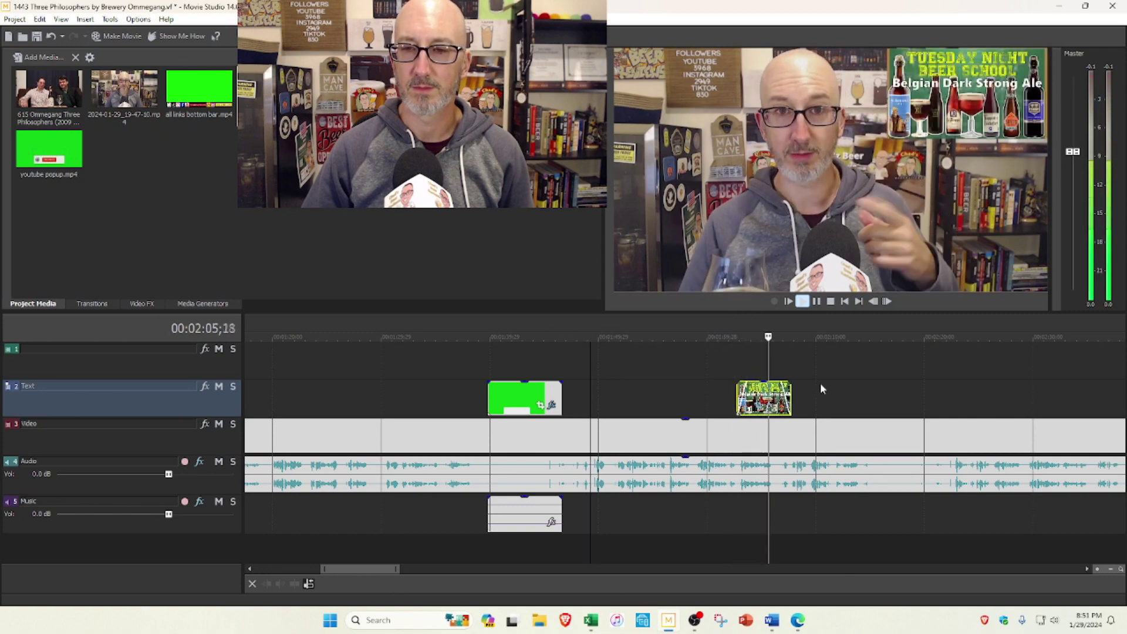
left_click_drag(791, 388, 797, 388)
scroll(852, 360, "down", 3)
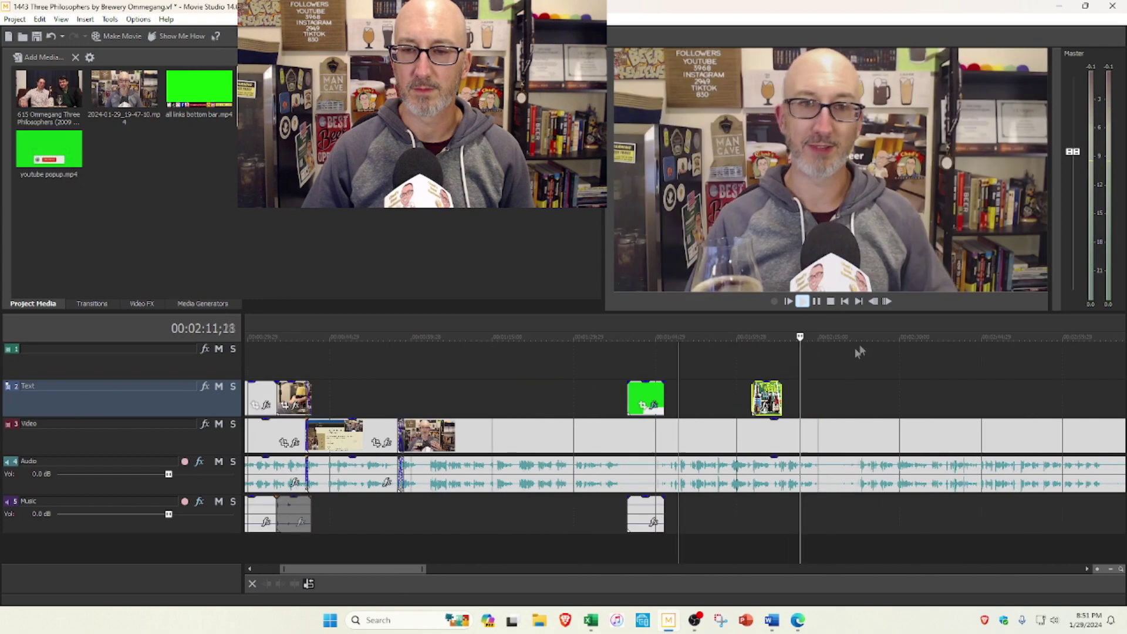
Split the main video and its audio at 00:02:15;19, during the sip of beer
scroll(847, 352, "up", 3)
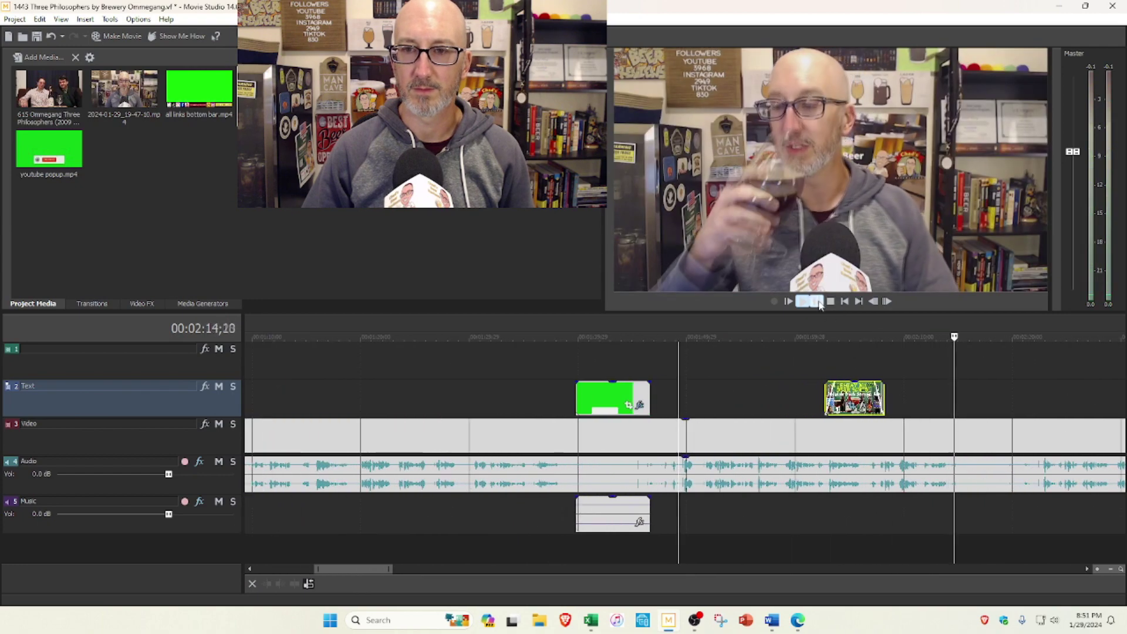
scroll(978, 437, "down", 2)
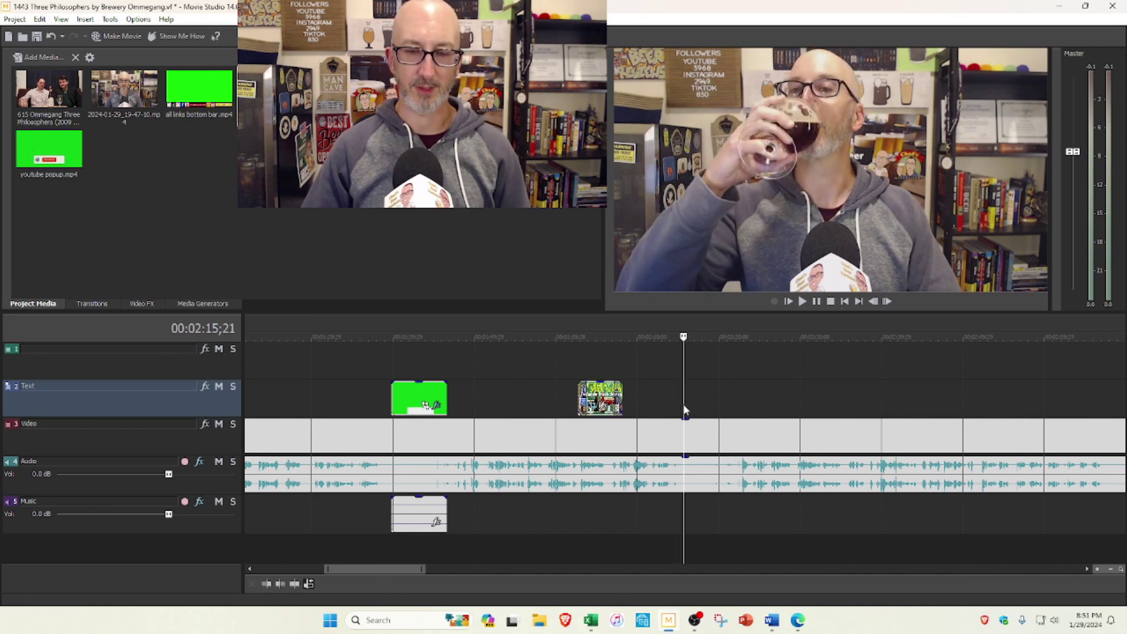
key("s")
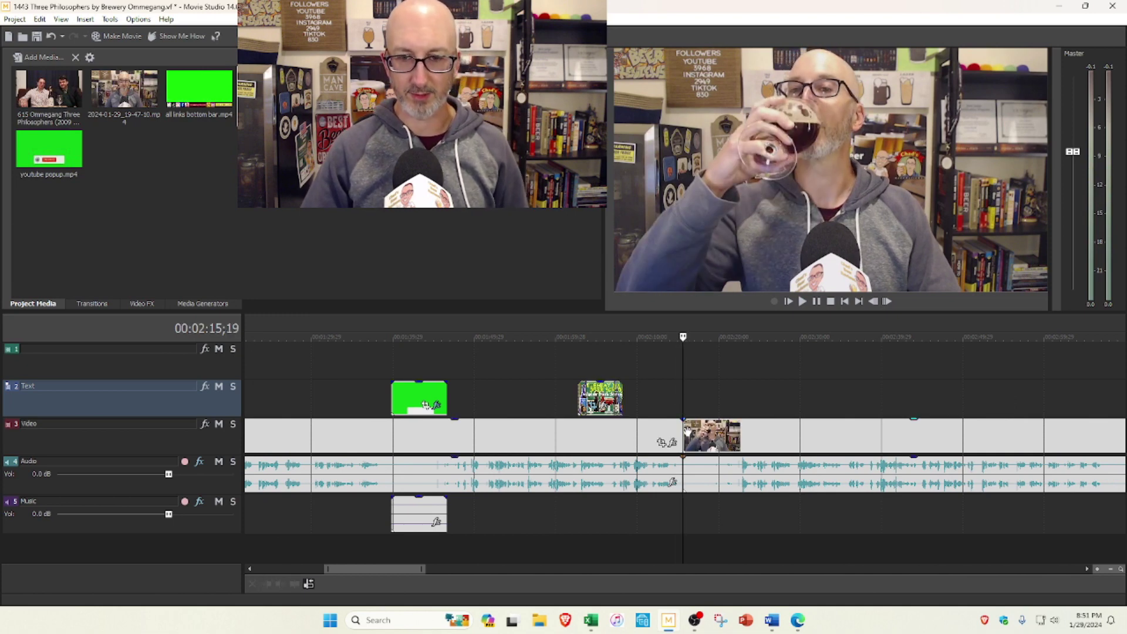
Trim the sip from the start of the footage after the split and overlap the two parts with a one-second crossfade
scroll(579, 433, "down", 5)
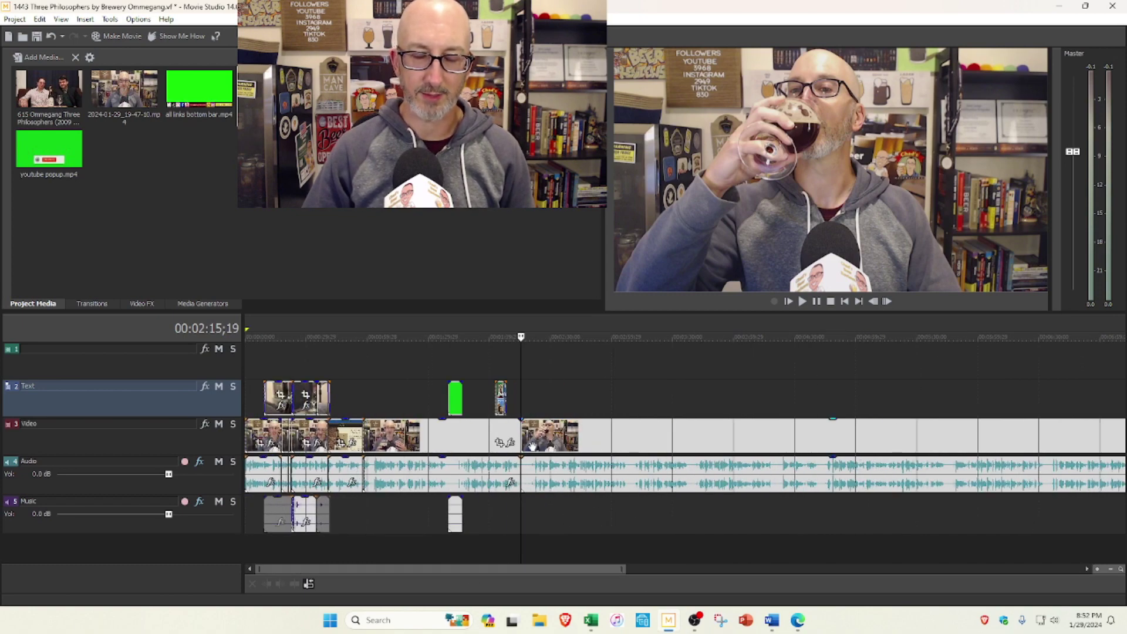
scroll(532, 446, "up", 3)
scroll(708, 432, "up", 1)
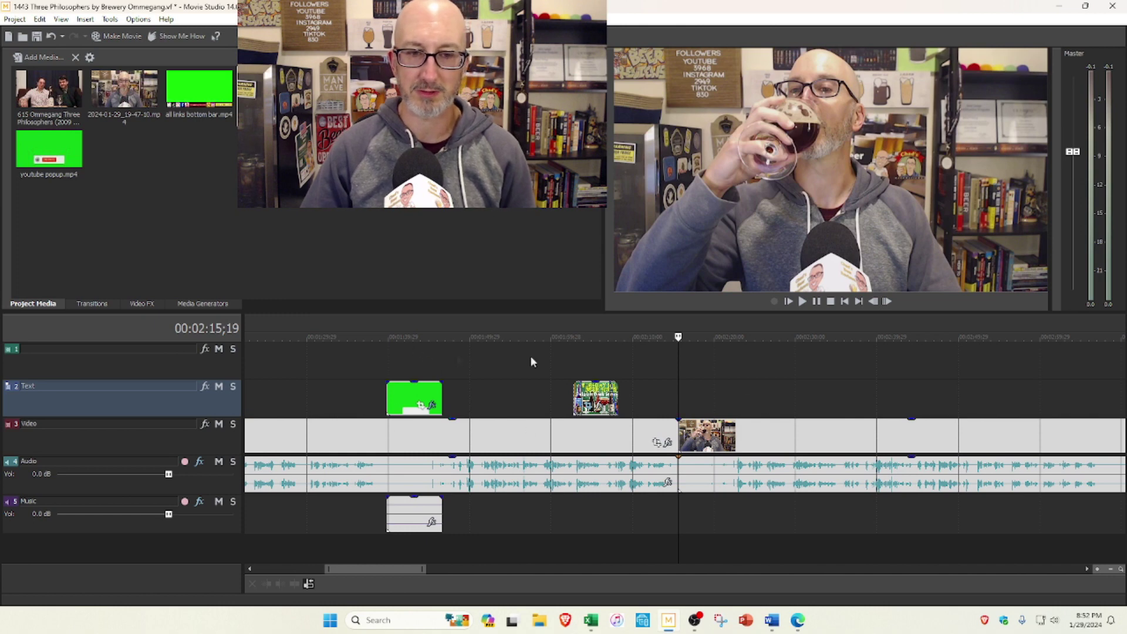
left_click_drag(679, 429, 704, 431)
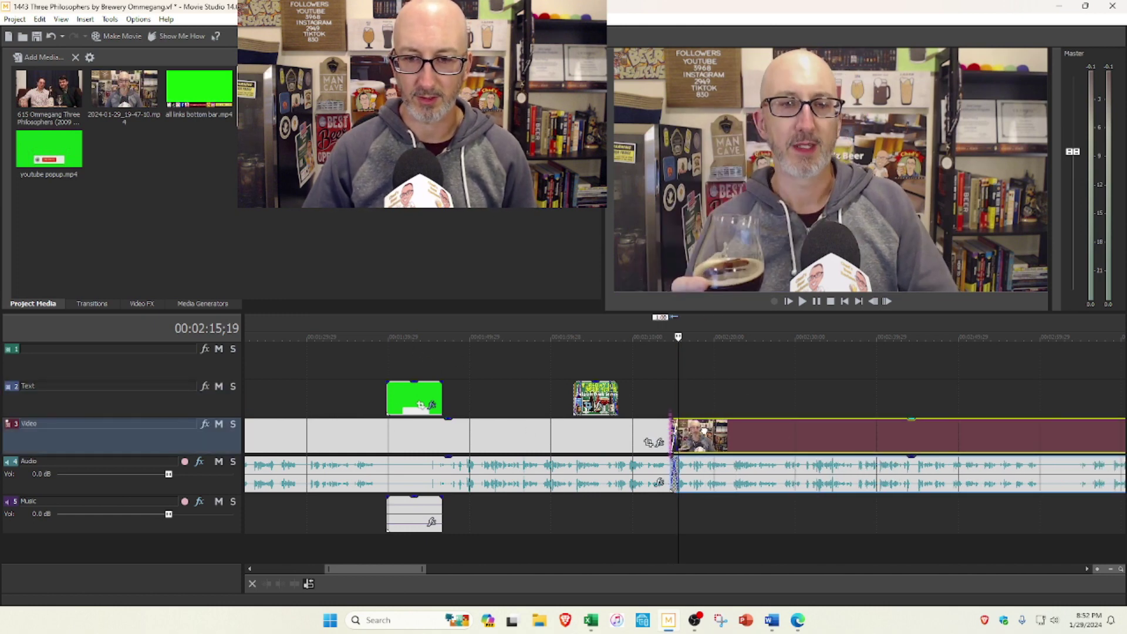
Play from about 00:02:14 to 00:02:50 to check the crossfade and review the footage after it
left_click(664, 406)
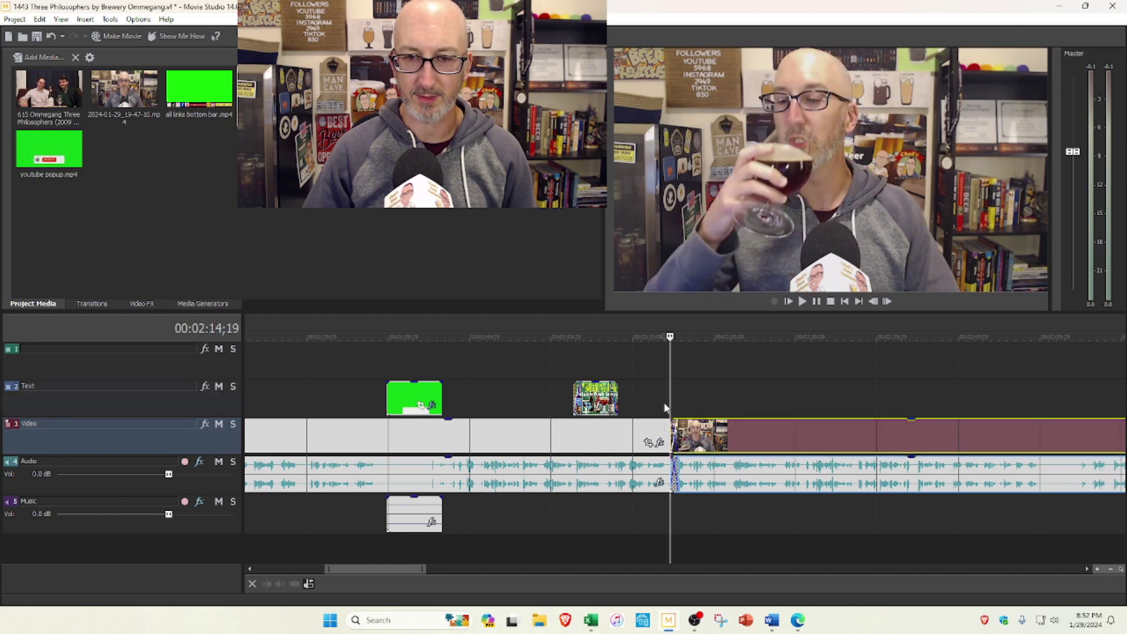
left_click(802, 302)
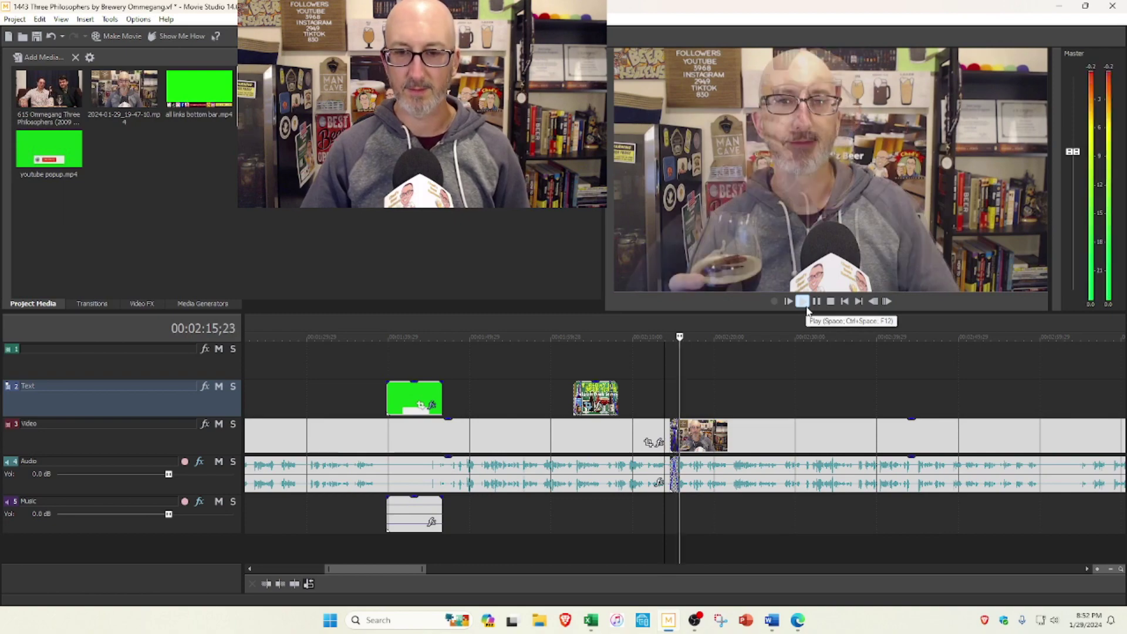
scroll(816, 399, "down", 2)
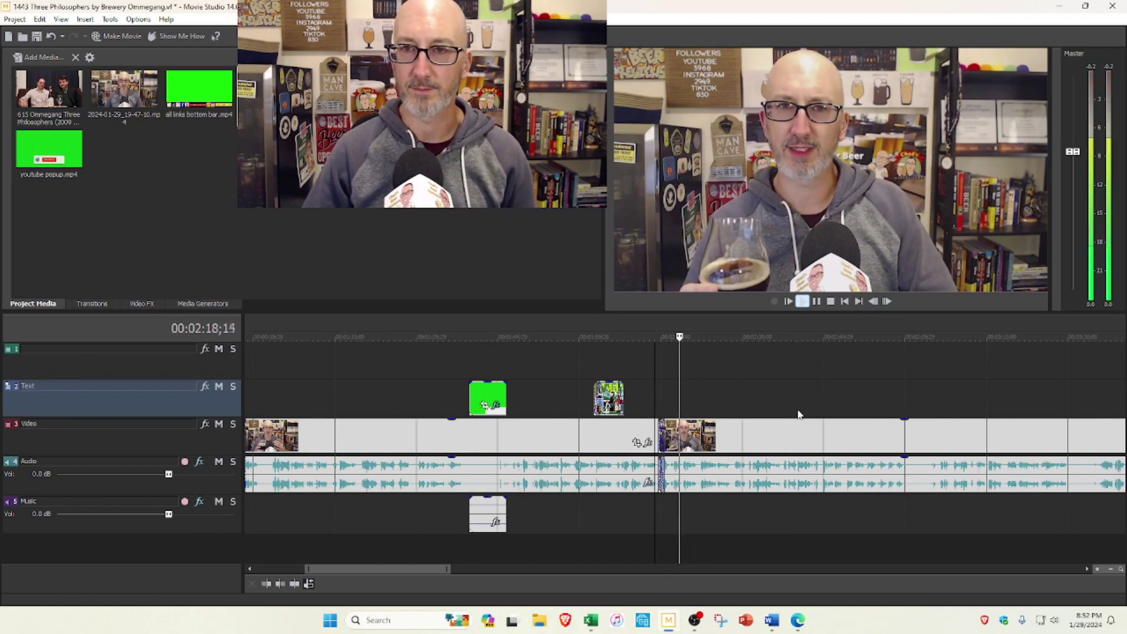
scroll(791, 382, "down", 1)
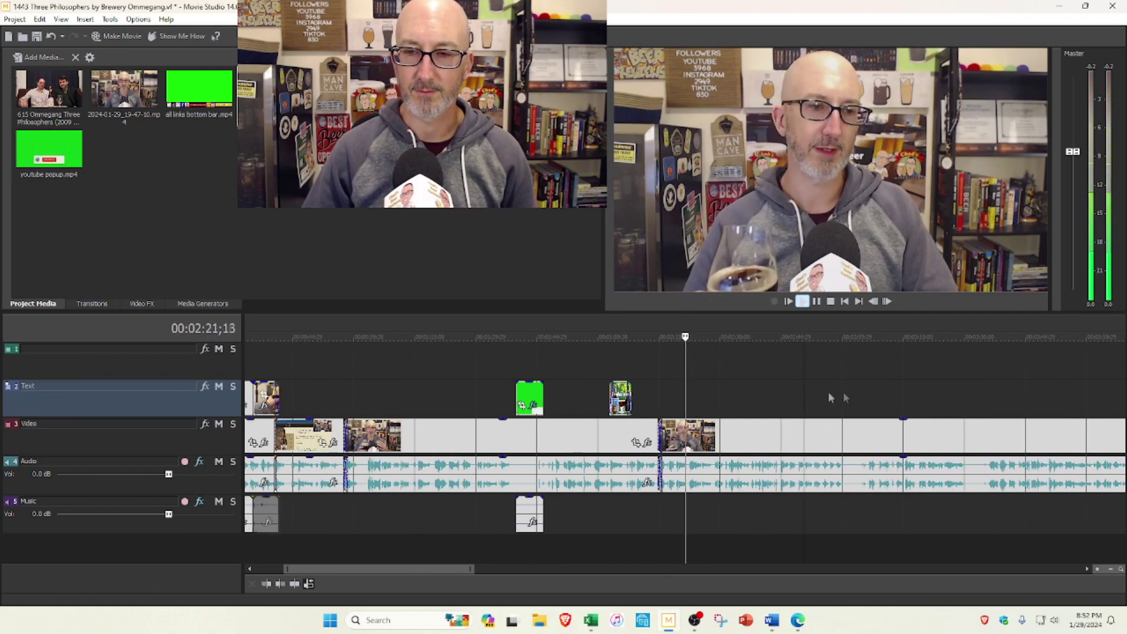
scroll(846, 402, "up", 1)
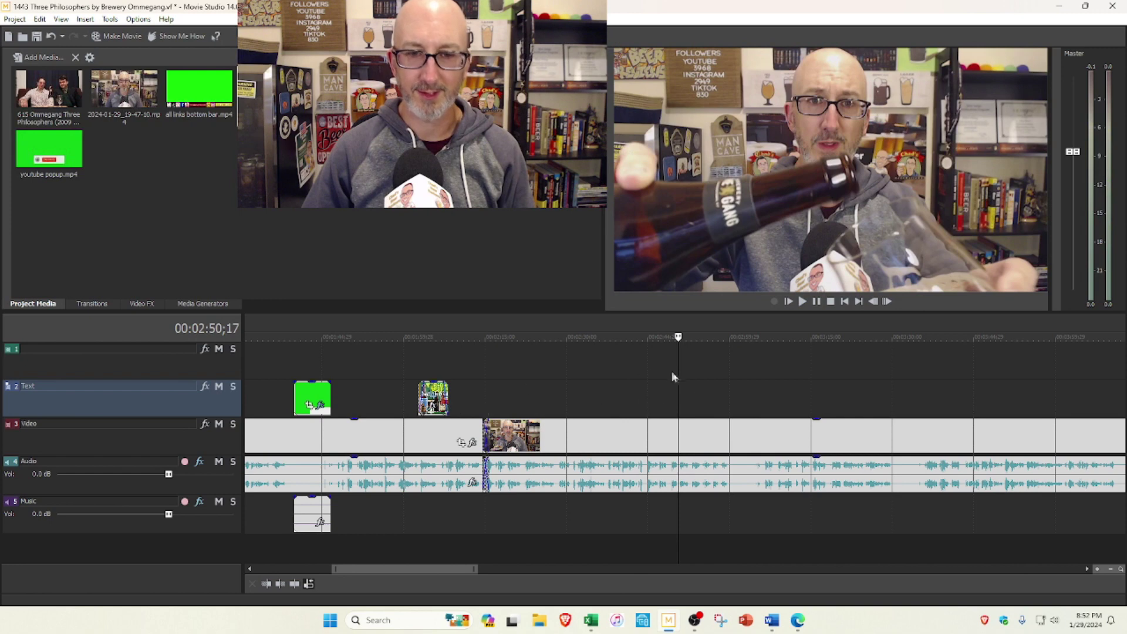
Split the main video at 00:03:05;23 and delete the section between the crossfade and that split, closing the gap
left_click(731, 402)
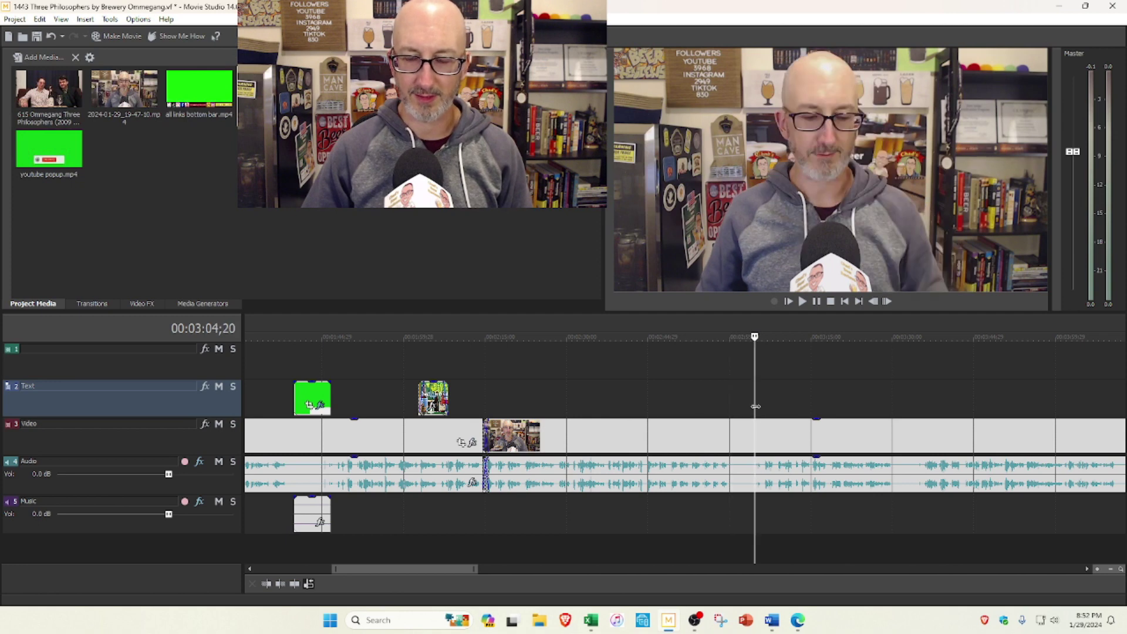
left_click(759, 405)
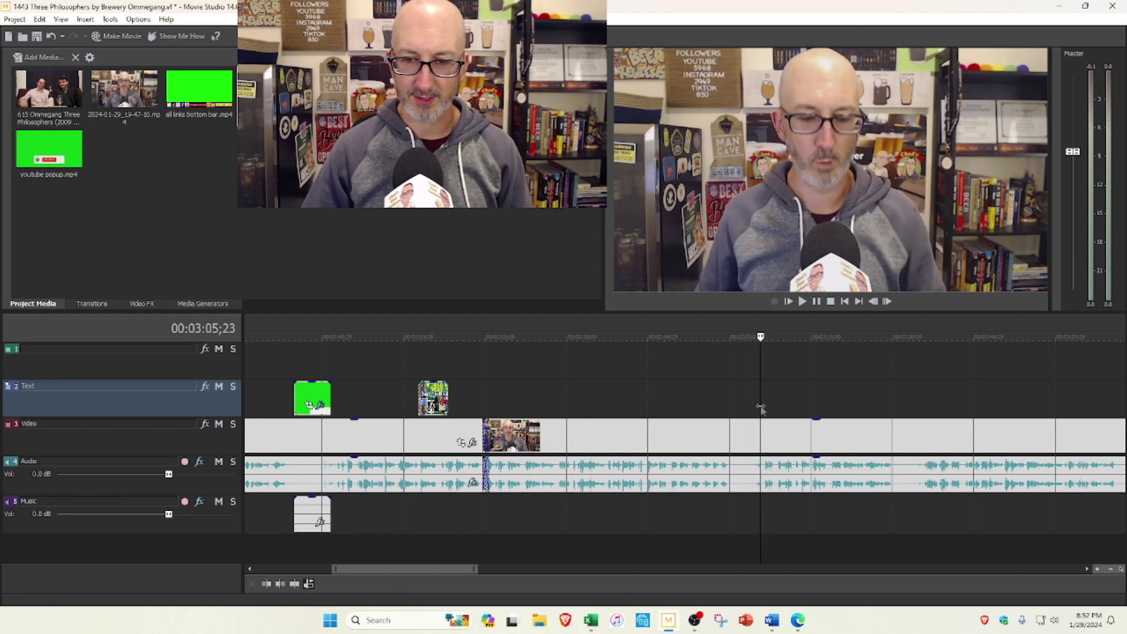
left_click(668, 440)
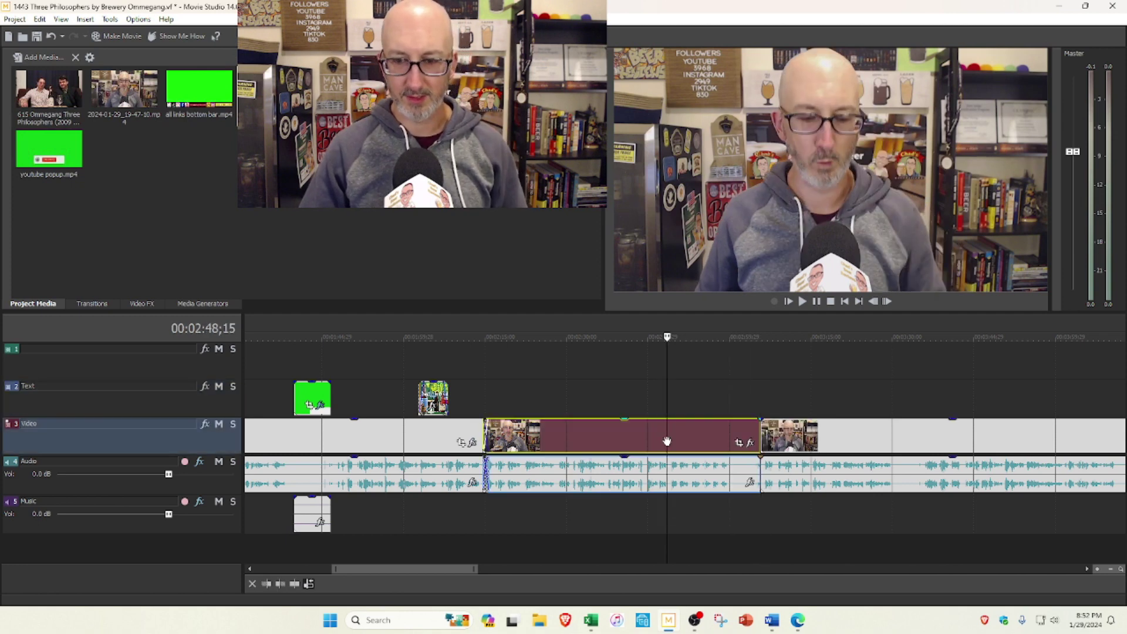
key("Delete")
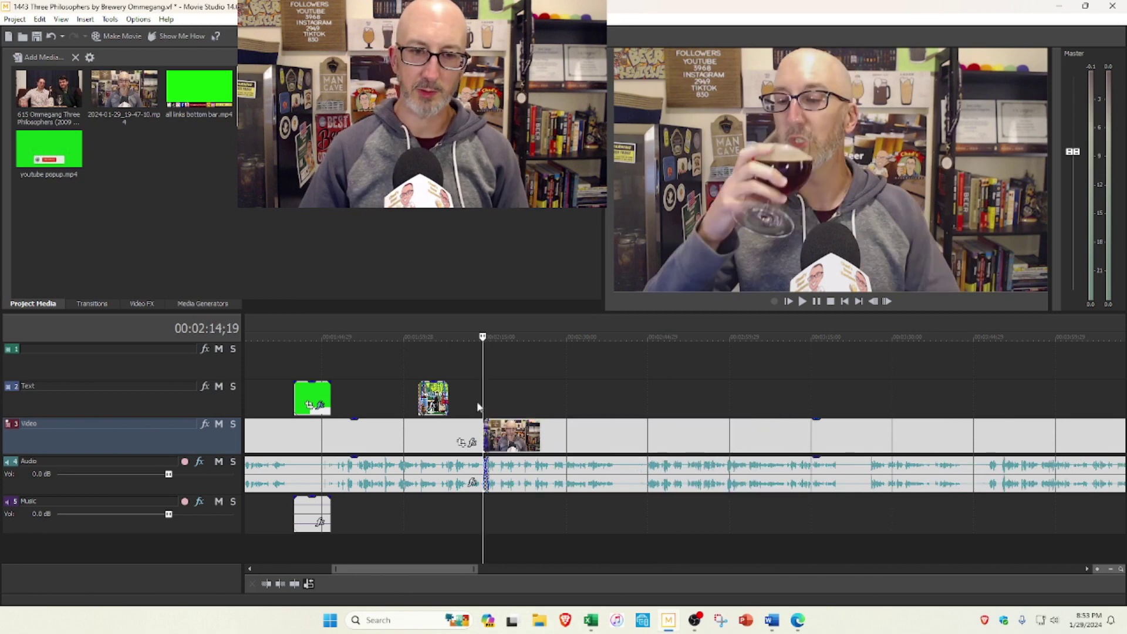
Play from about 00:02:12 to 00:02:40;04 to check the new join and find the next part to cut
left_click(469, 398)
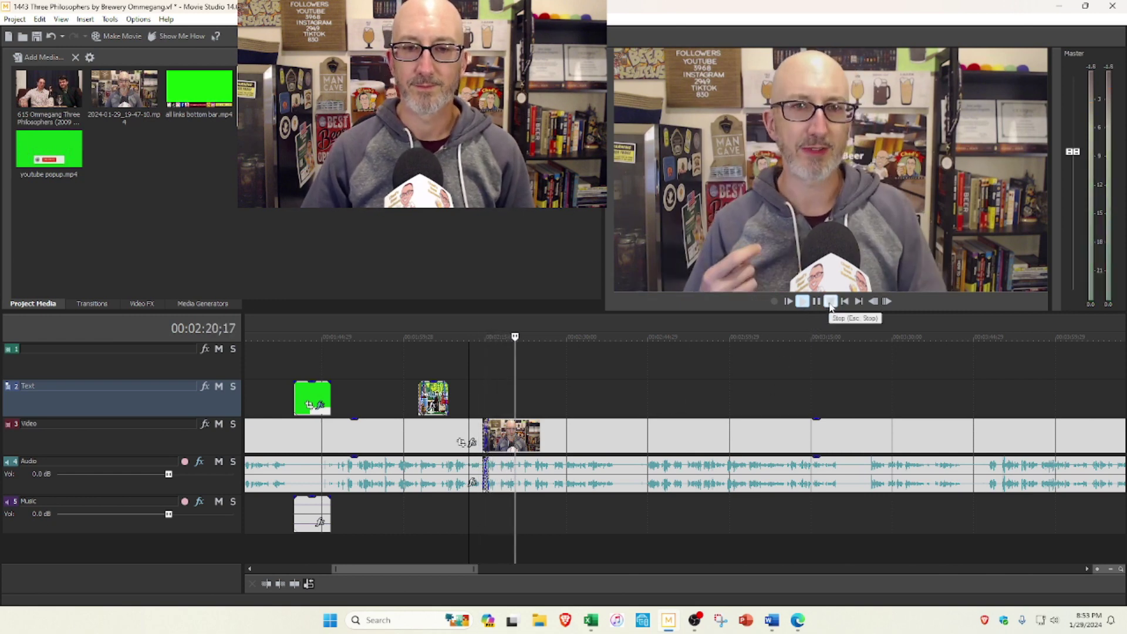
scroll(776, 401, "up", 2)
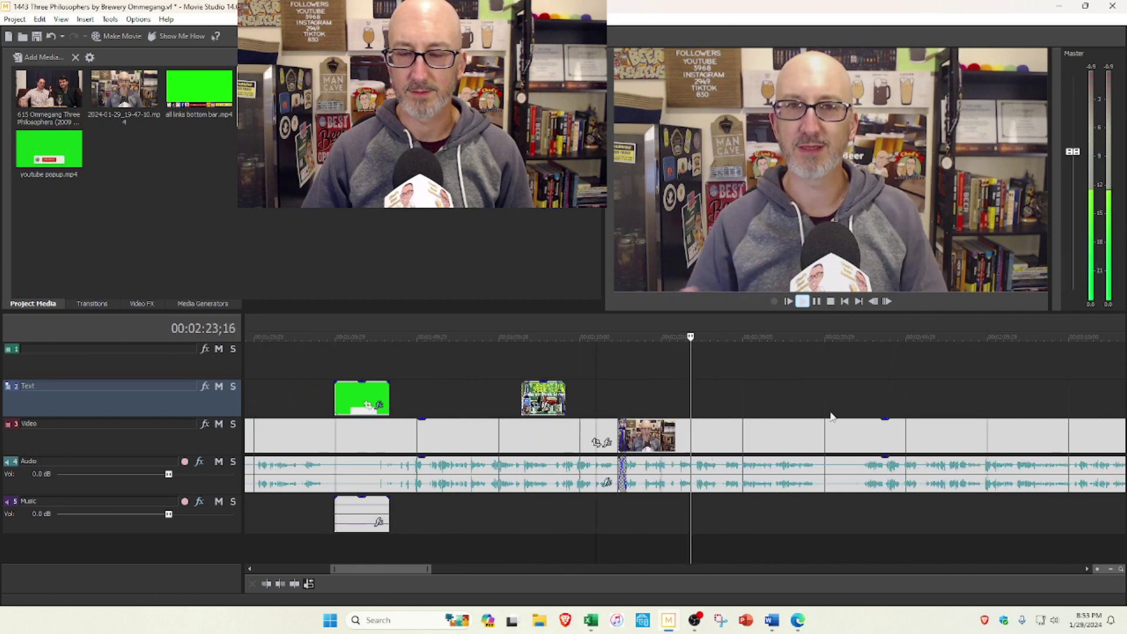
left_click(817, 301)
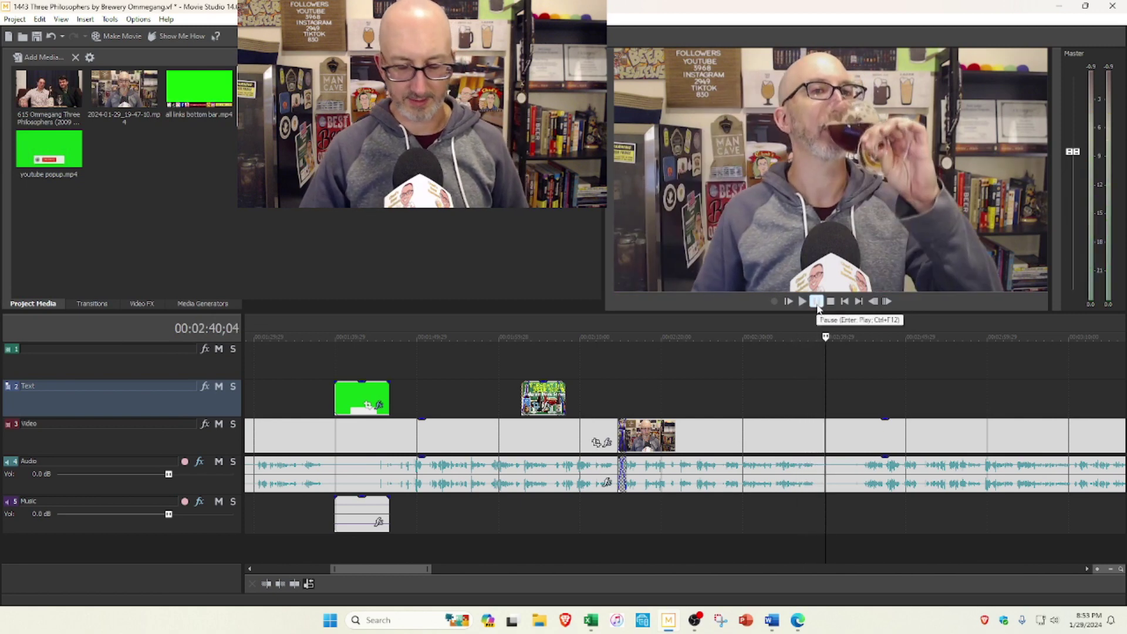
Split the main video at 00:02:40;04, trim the sip from the second part's start, and overlap the parts with a one-second crossfade
key("s")
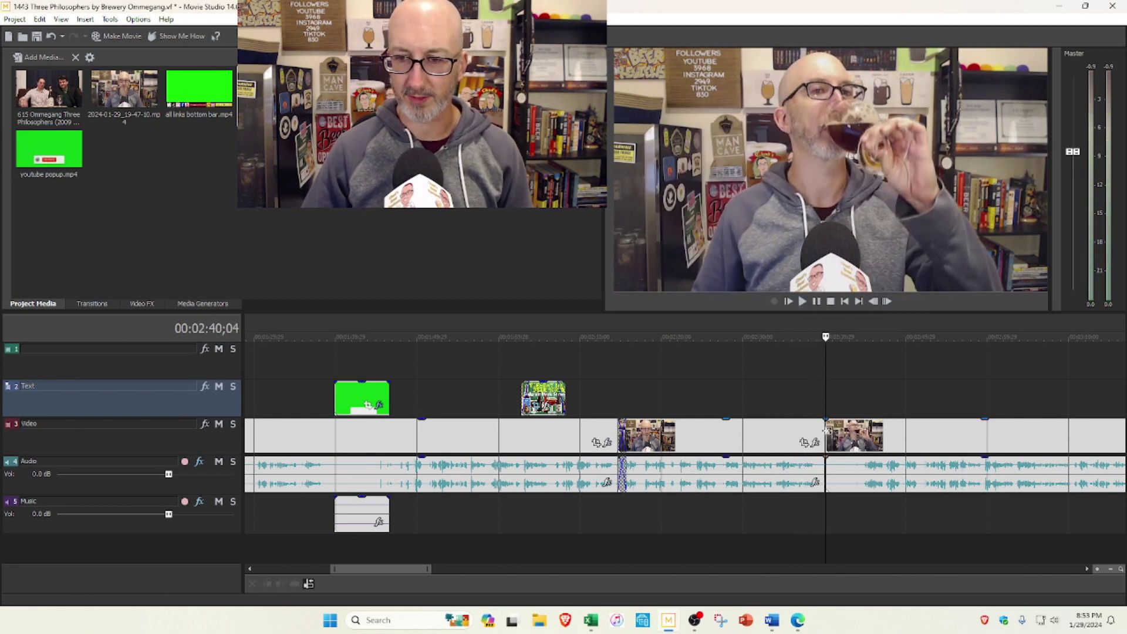
left_click_drag(827, 431, 859, 429)
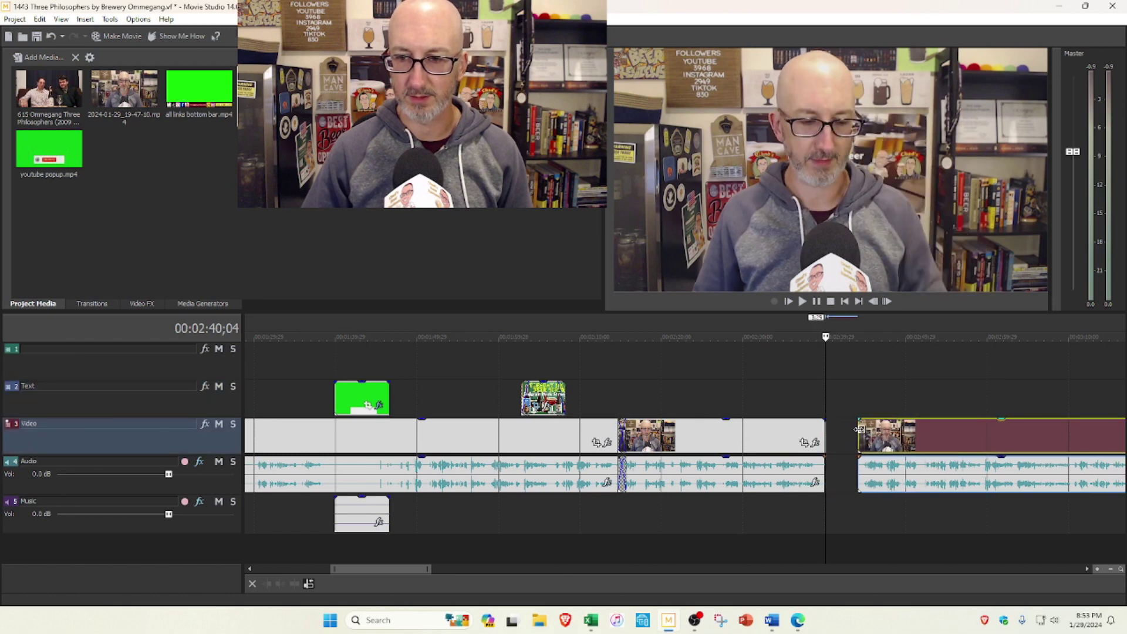
key("ctrl+z")
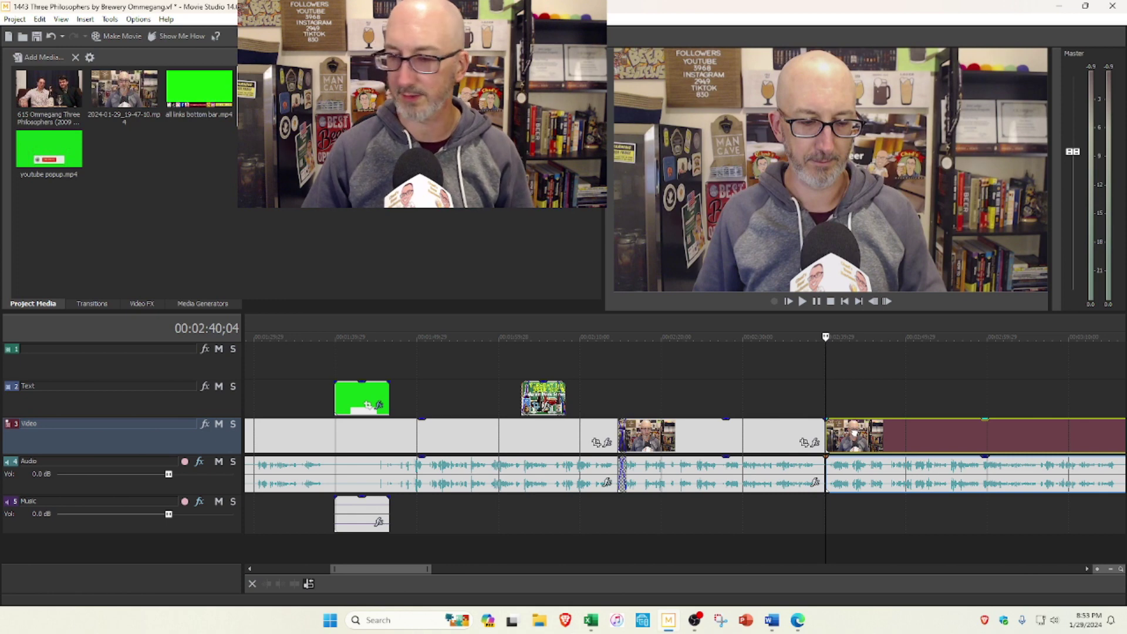
key("ctrl+z")
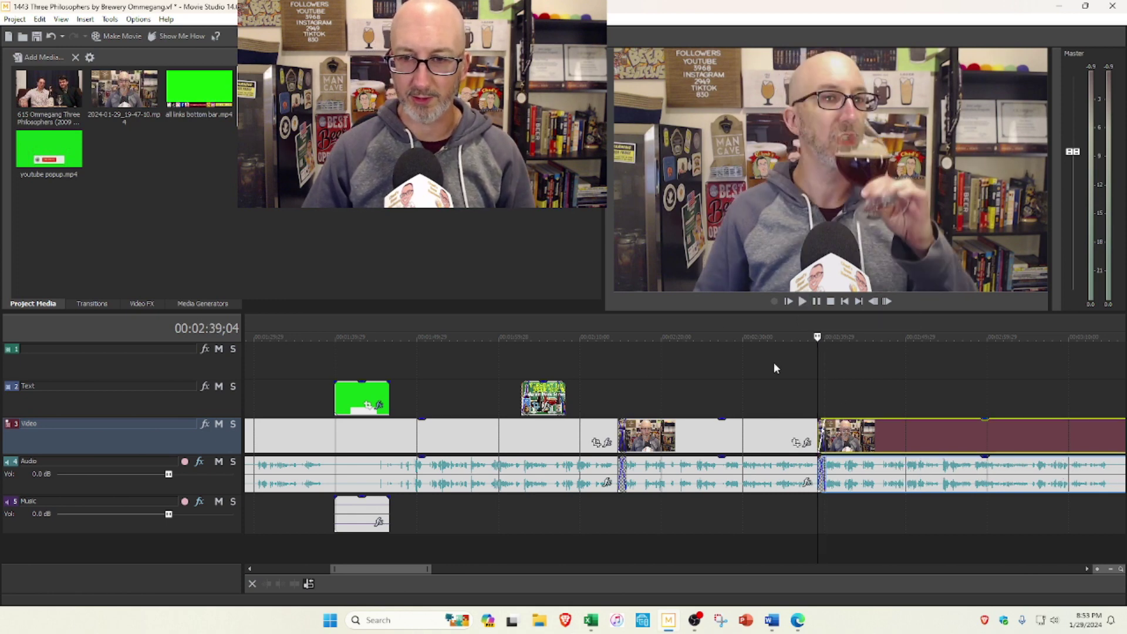
Play from 00:02:39;04 to about 00:03:15 to check the crossfade and find the next sip to cut
scroll(762, 392, "down", 3)
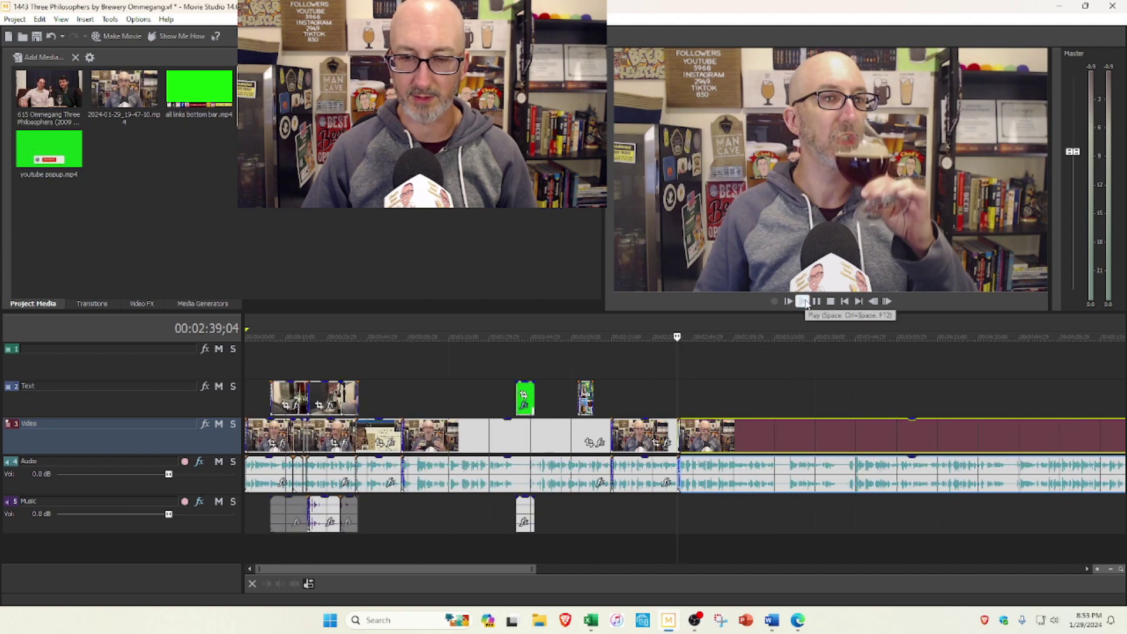
left_click(803, 301)
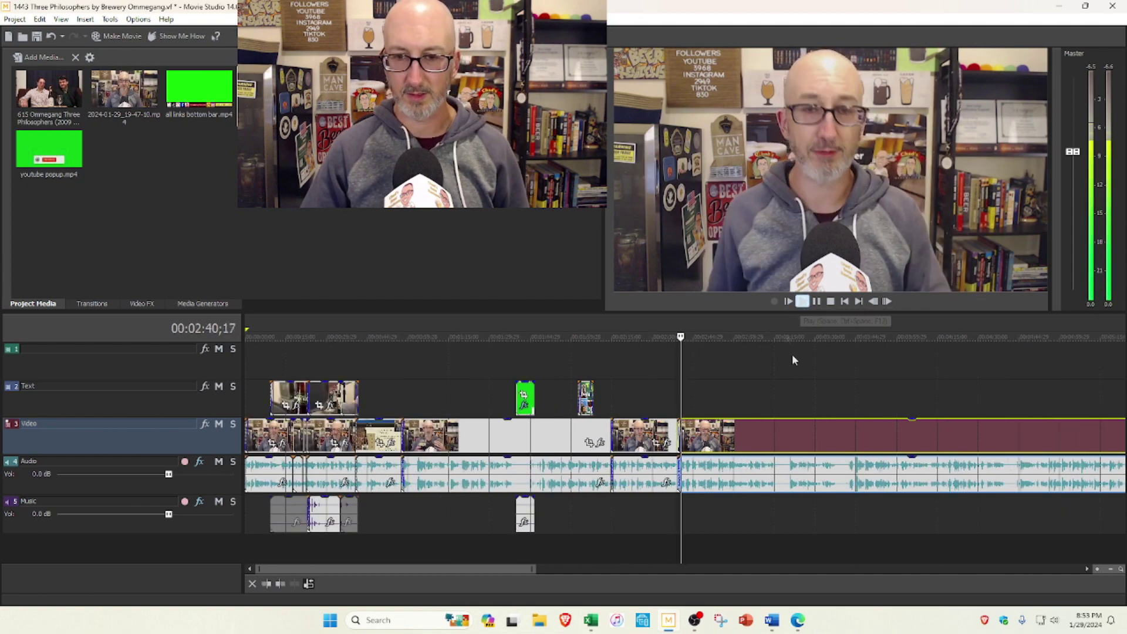
scroll(846, 377, "up", 3)
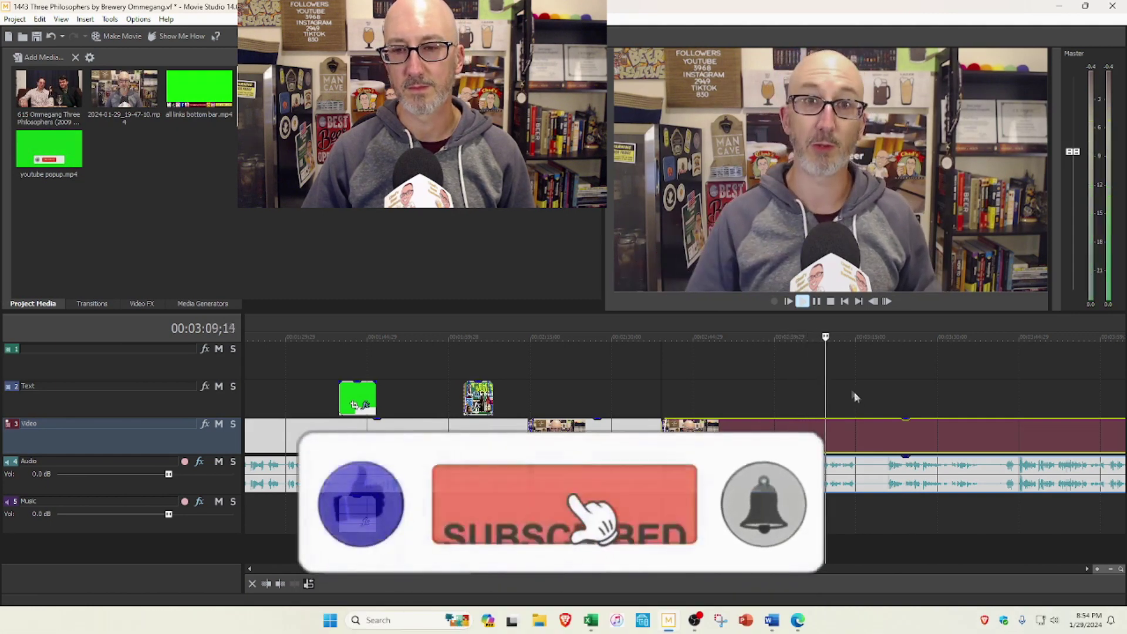
left_click(707, 403)
scroll(707, 402, "down", 2)
scroll(706, 403, "up", 2)
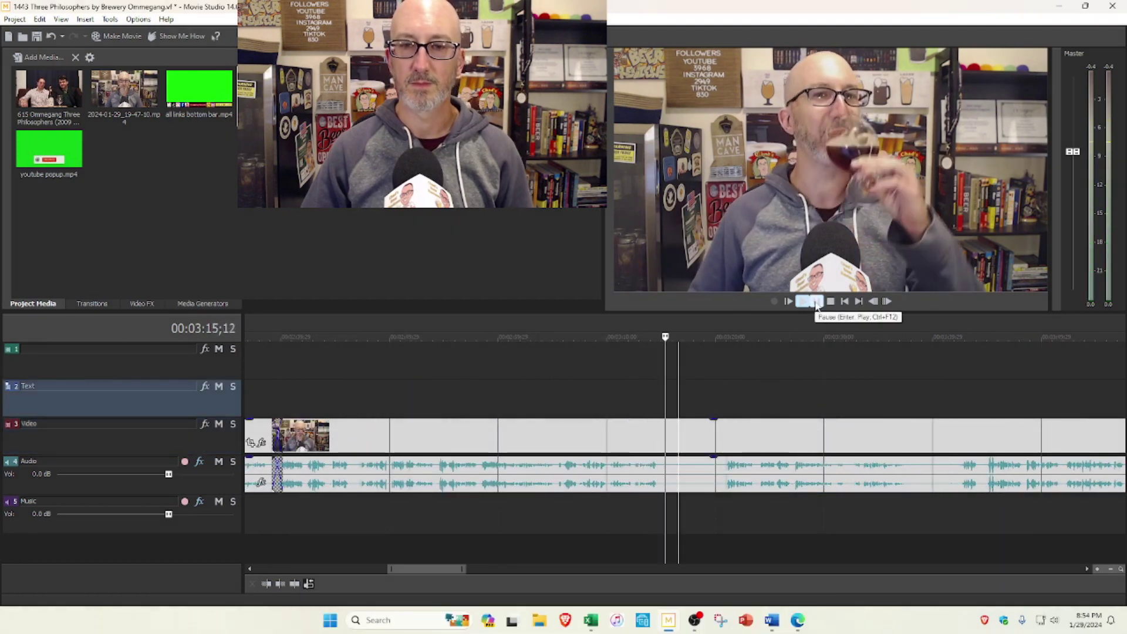
Split the main video at 00:03:15;12, trim the start of the second part, and overlap the parts with a one-second crossfade
left_click(664, 405)
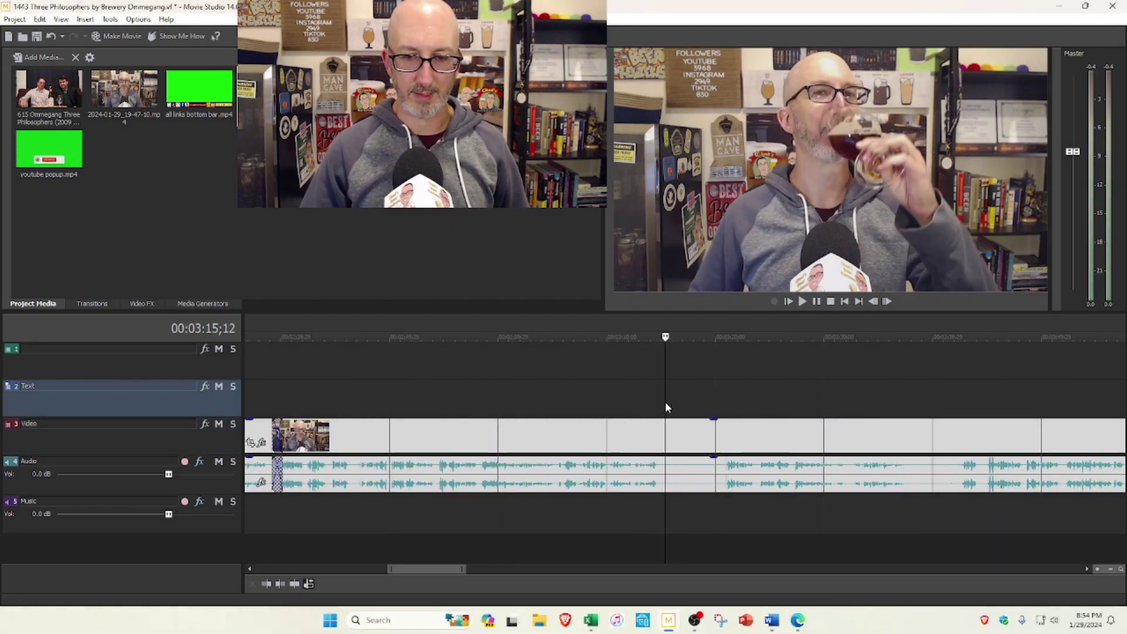
key("s")
left_click_drag(667, 435, 710, 434)
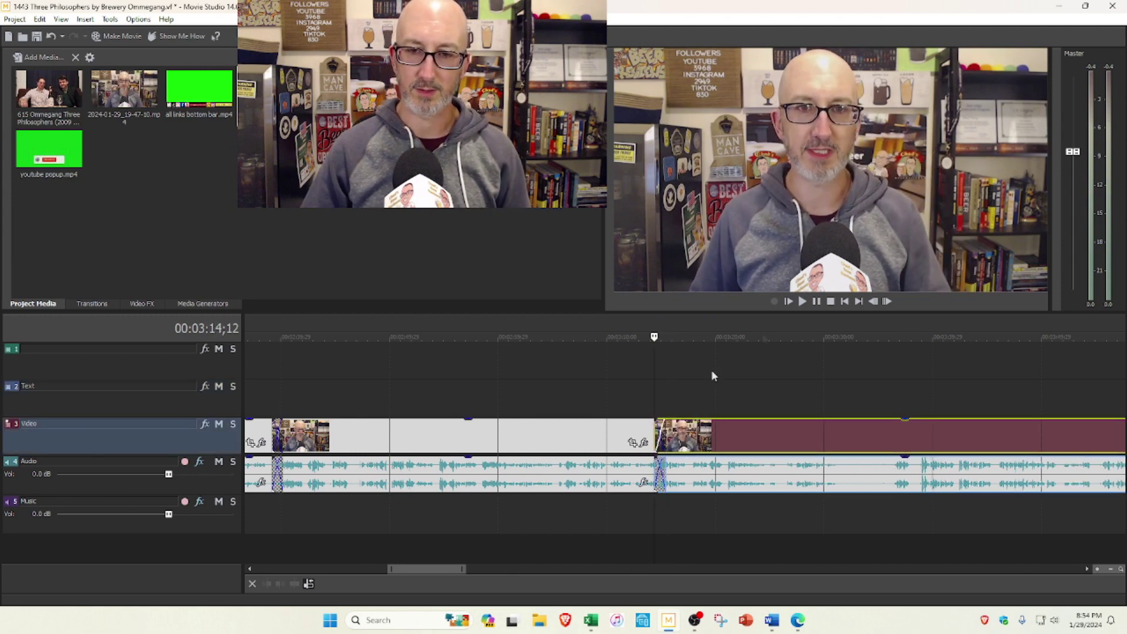
Play the join near 00:03:14, cut the unwanted footage right after it, and overlap the parts again with a one-second crossfade
left_click(802, 301)
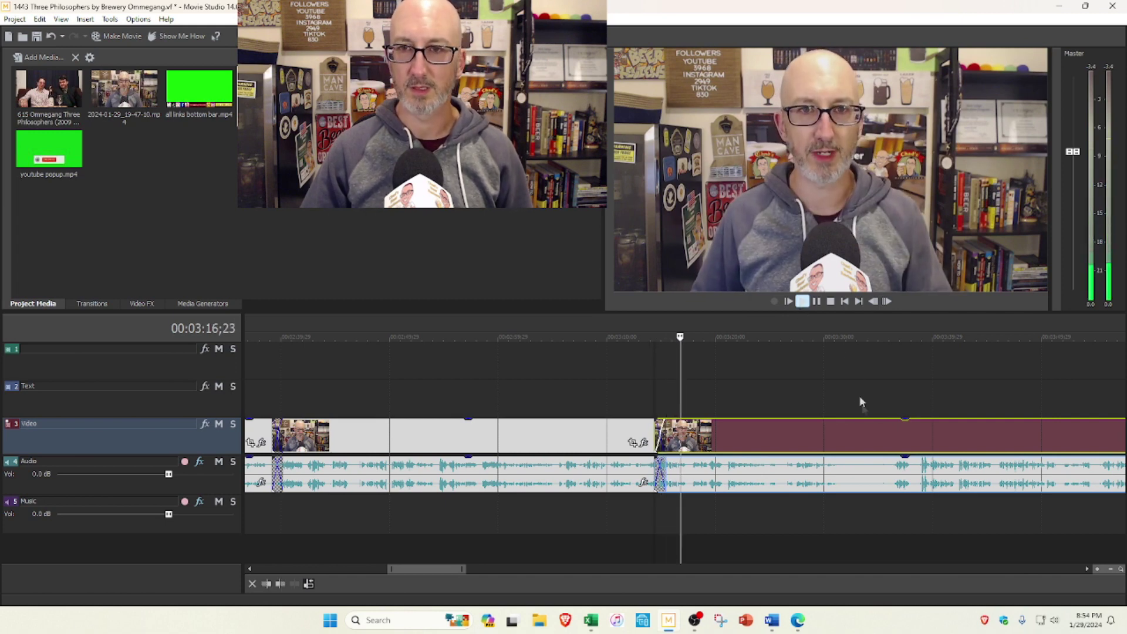
scroll(861, 405, "down", 1)
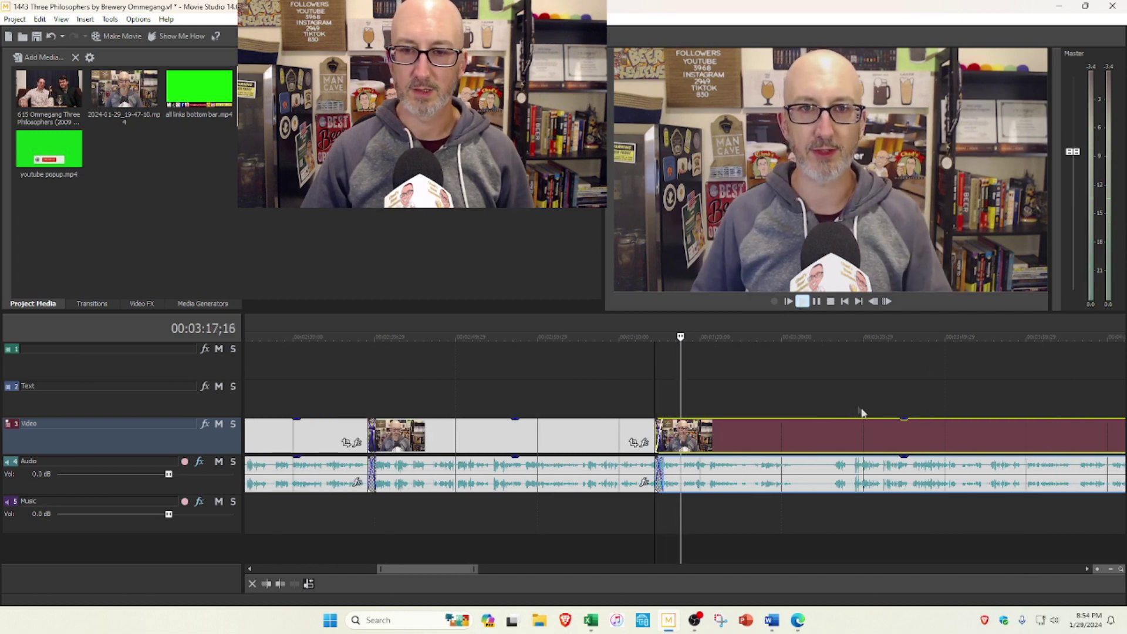
left_click(830, 301)
left_click_drag(719, 444, 665, 434)
left_click_drag(699, 490, 657, 489)
left_click(647, 402)
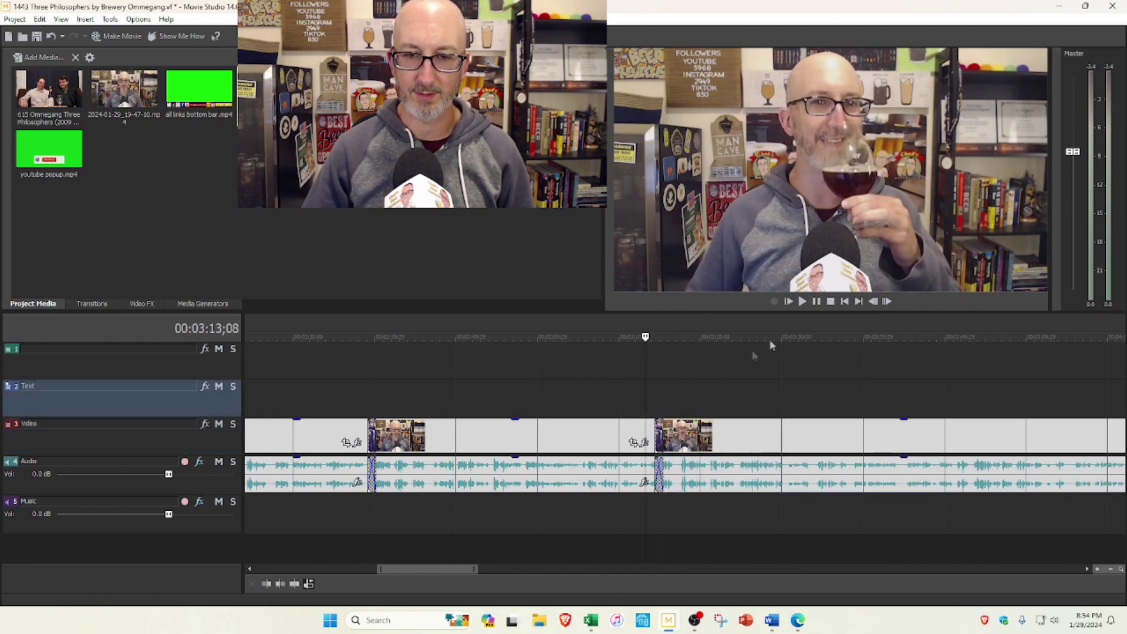
Check where the main video ends on the timeline, and return to the crossfade near 00:03:14
scroll(910, 398, "down", 5)
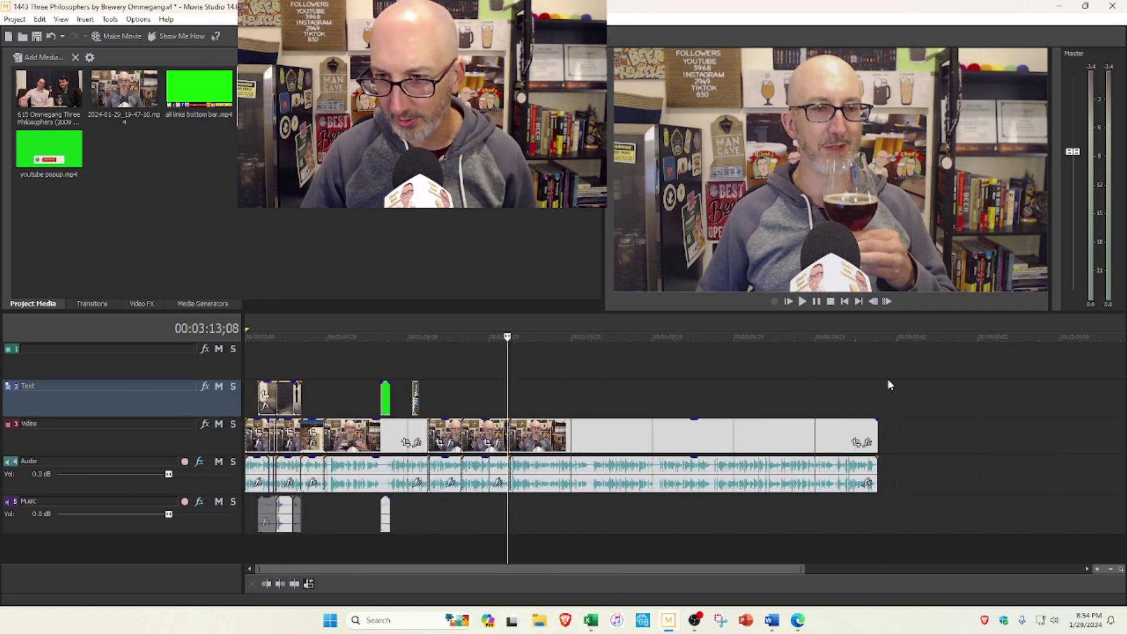
left_click(878, 379)
scroll(898, 397, "up", 4)
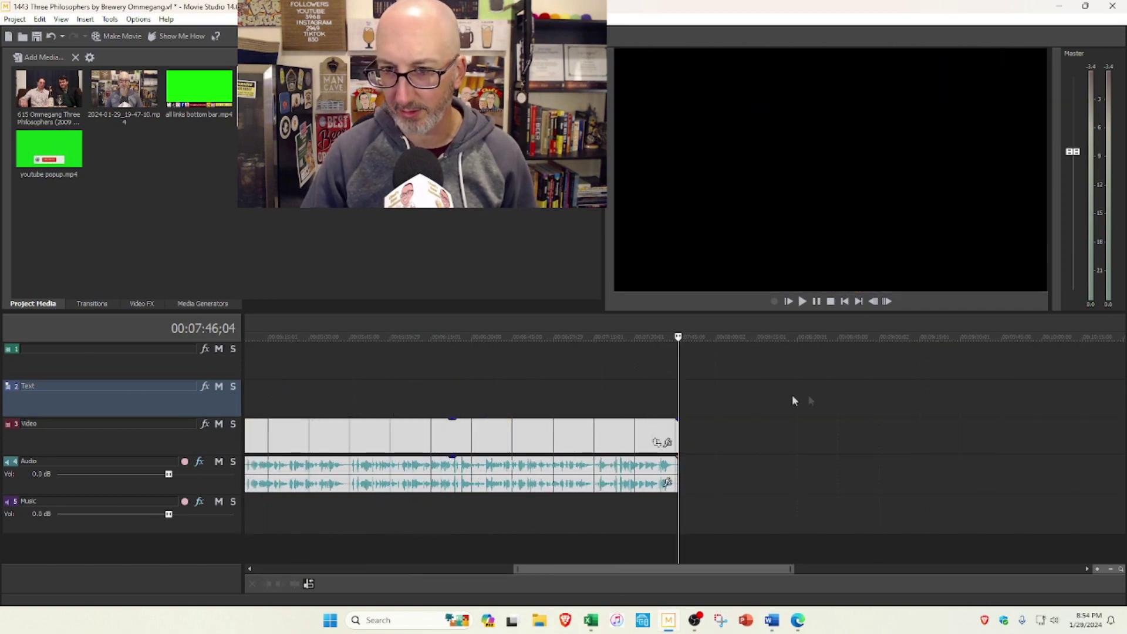
scroll(669, 379, "down", 3)
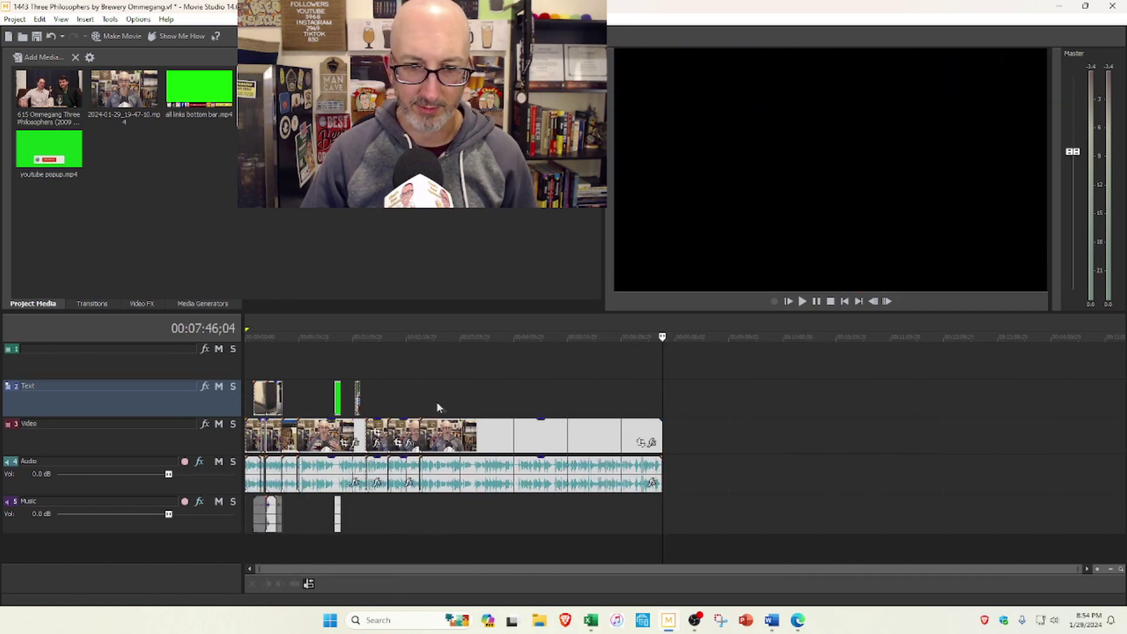
left_click(418, 395)
scroll(418, 394, "up", 4)
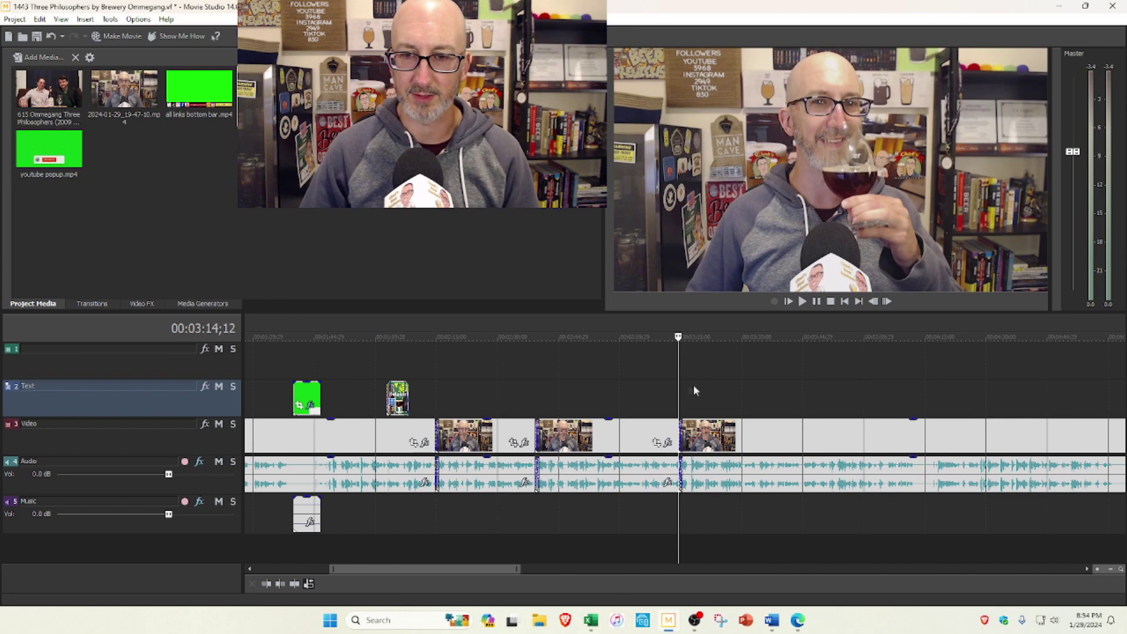
Play from about 00:03:13 to 00:04:13;07 to check the crossfade and find the next sip to cut
left_click(669, 385)
left_click(802, 301)
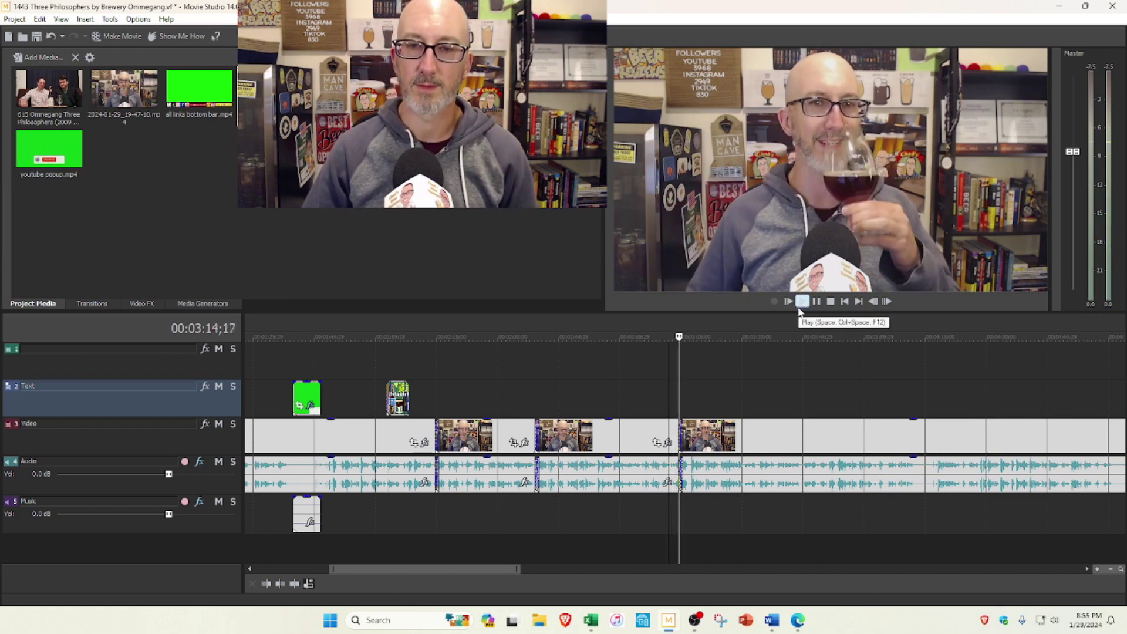
scroll(772, 387, "up", 2)
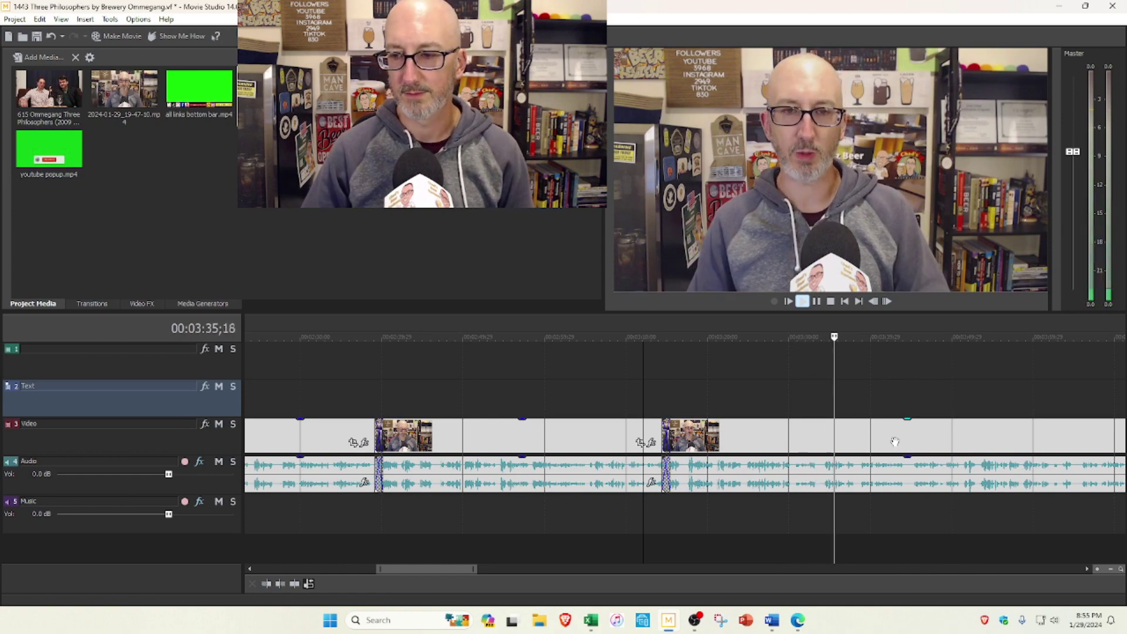
scroll(894, 446, "down", 3)
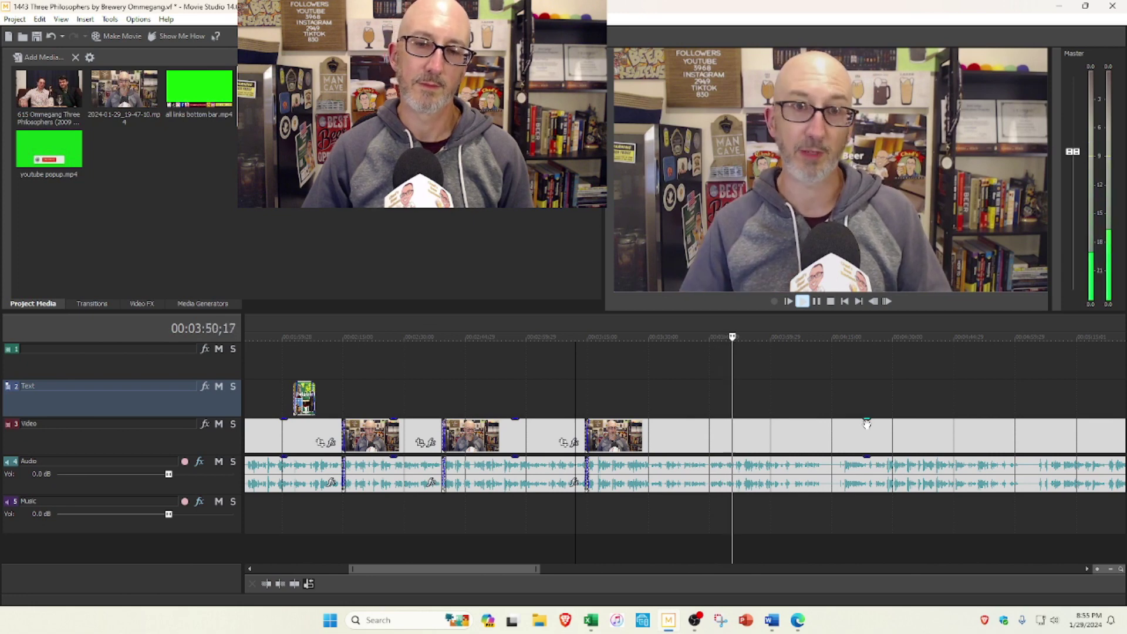
scroll(840, 415, "down", 2)
scroll(738, 393, "up", 3)
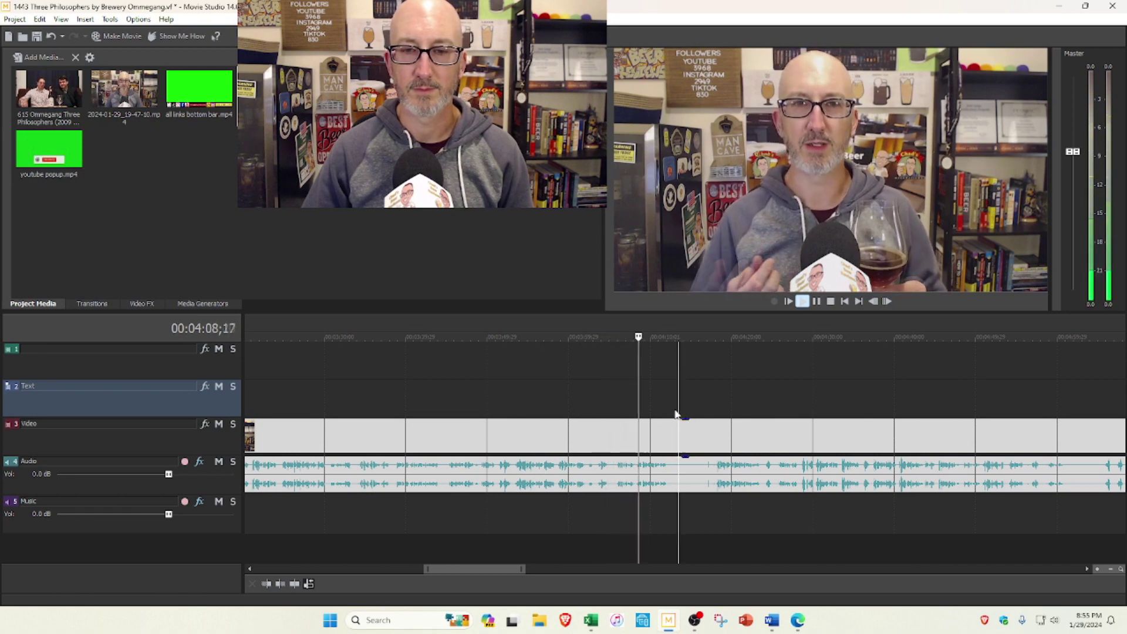
left_click(816, 302)
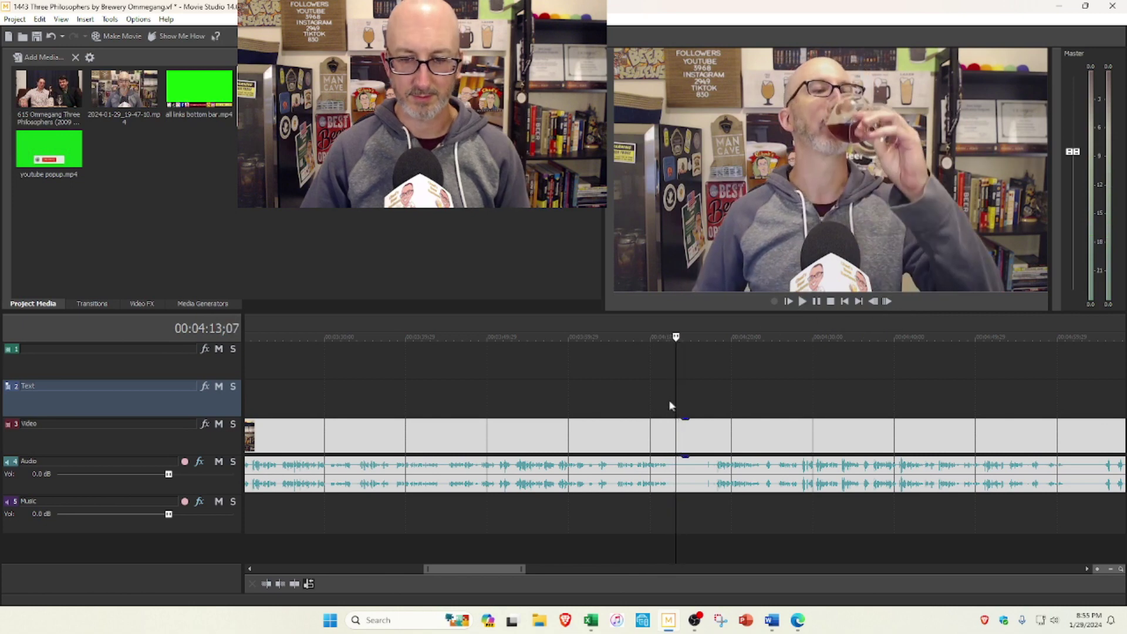
Split the main video at 00:04:12;26, trim the sip from the second part's start, and overlap the parts with a one-second crossfade
left_click(671, 400)
key("s")
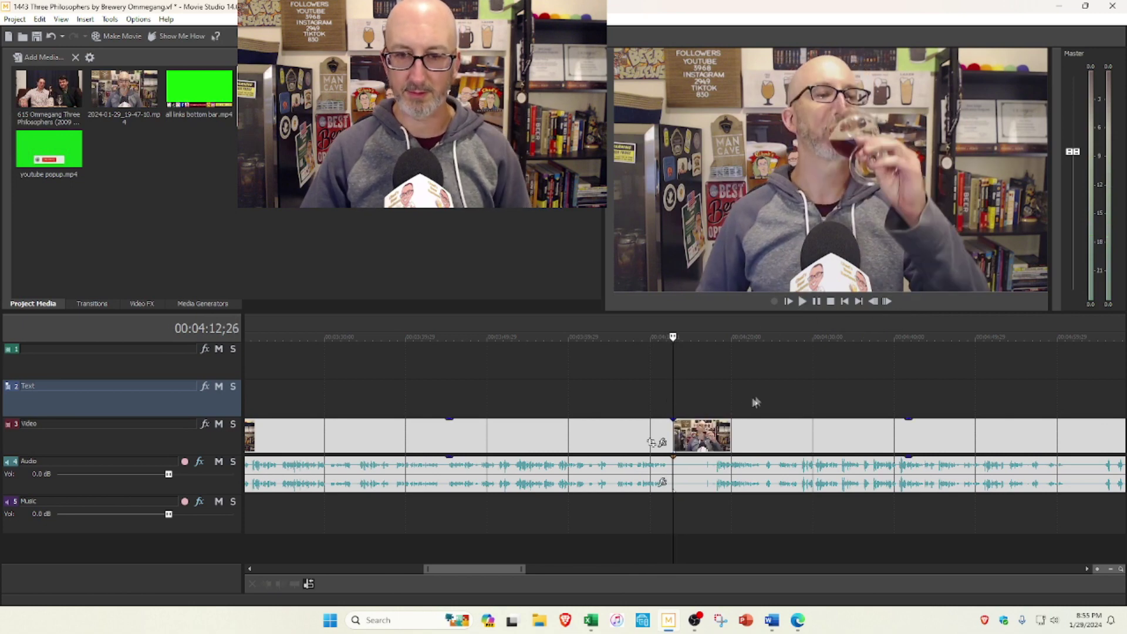
left_click(677, 431)
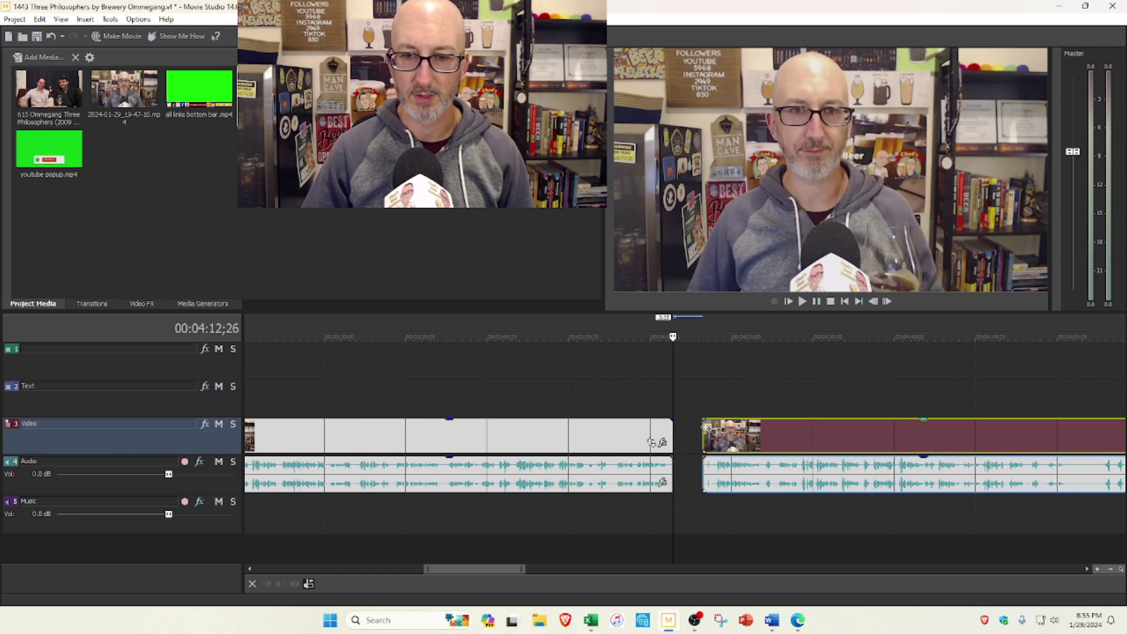
left_click_drag(650, 440, 642, 440)
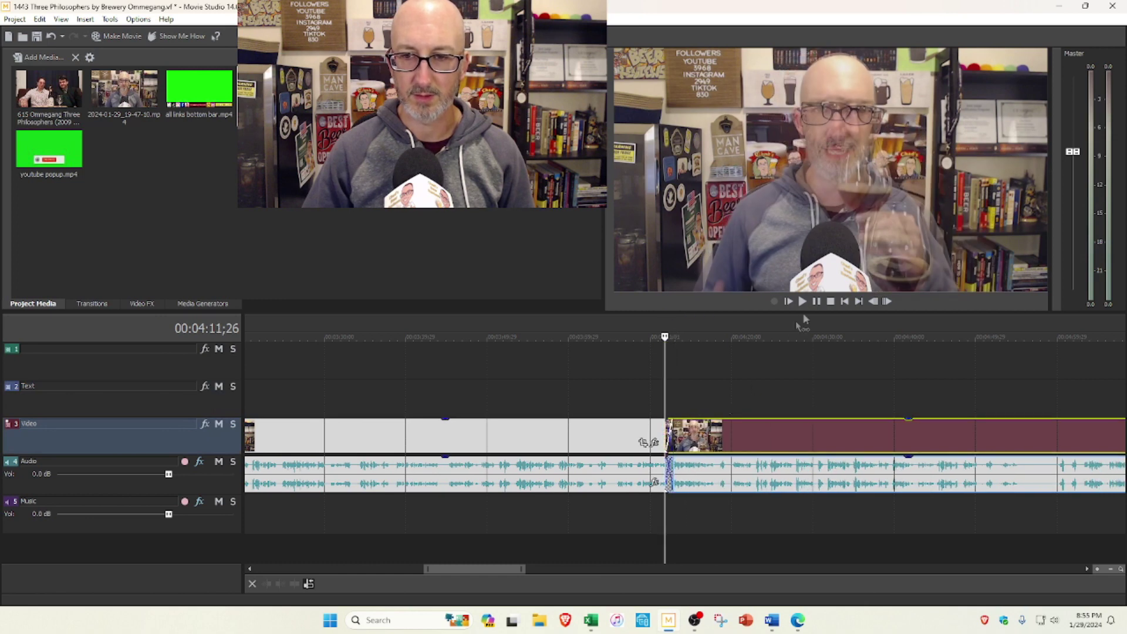
Play from 00:04:11;26 to 00:04:56;12 to check the crossfade and find the next sip to cut
left_click(803, 303)
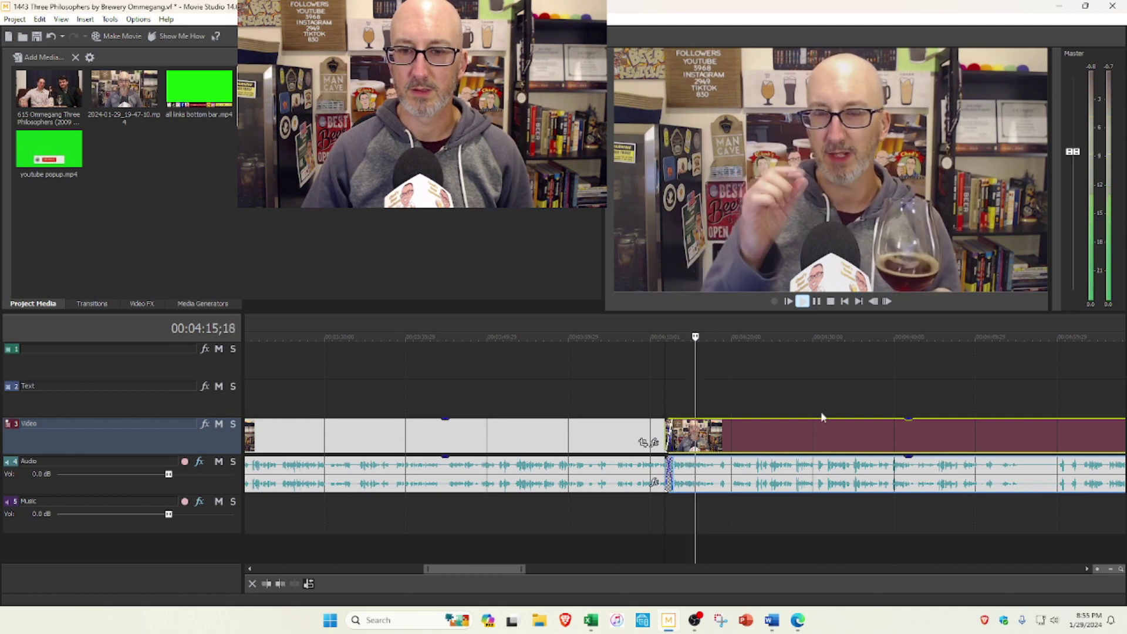
scroll(816, 381, "down", 2)
left_click_drag(502, 568, 520, 564)
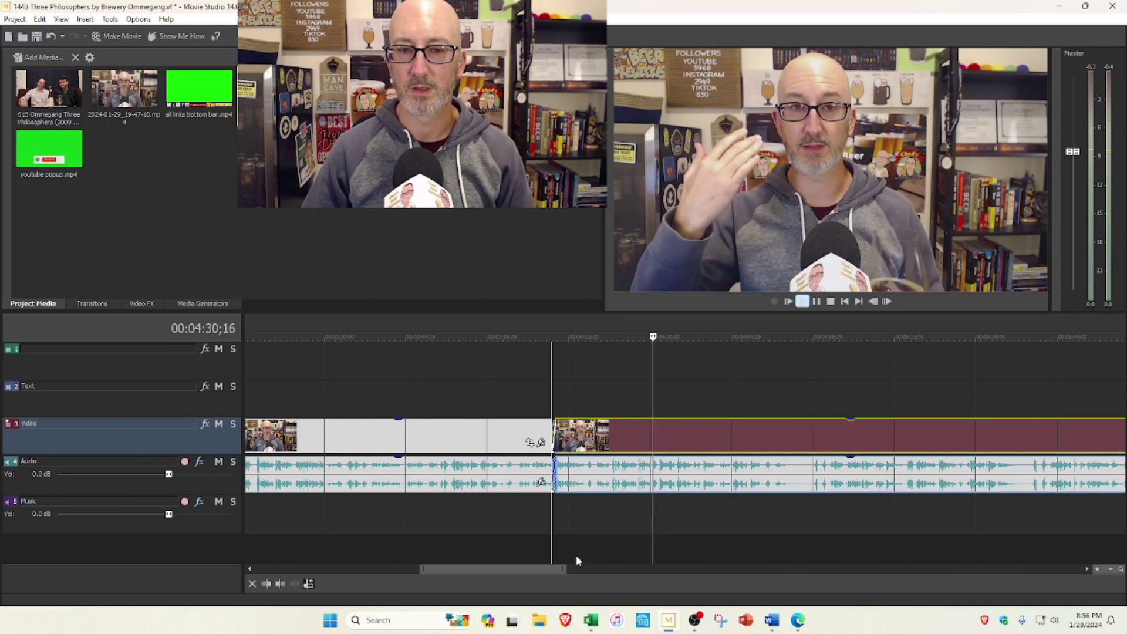
left_click_drag(548, 565, 581, 558)
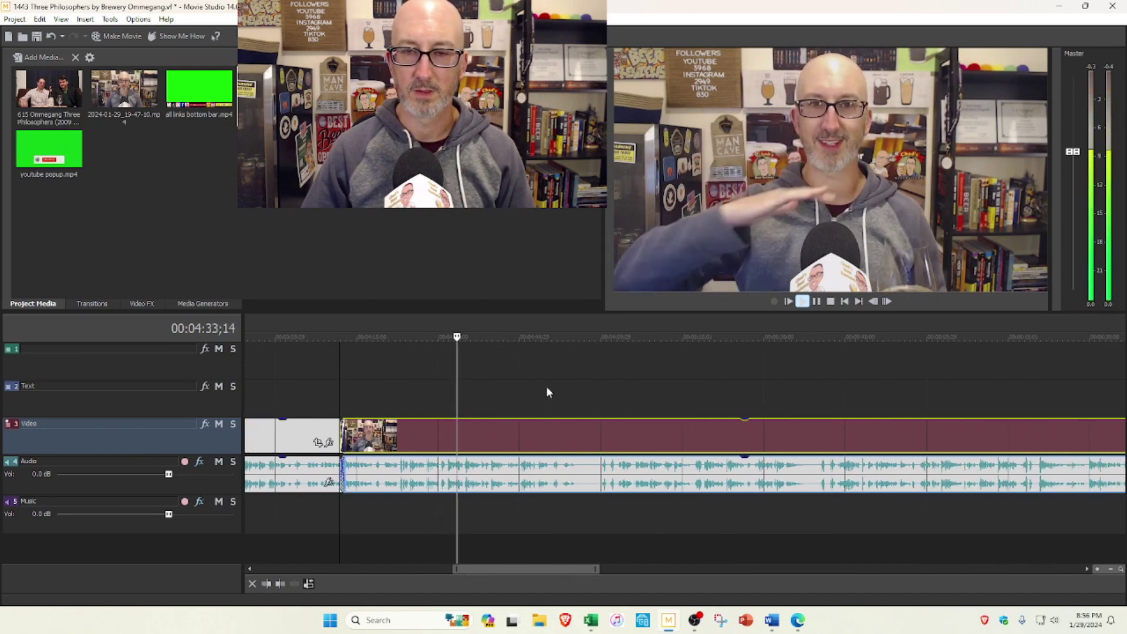
scroll(558, 392, "left", 5)
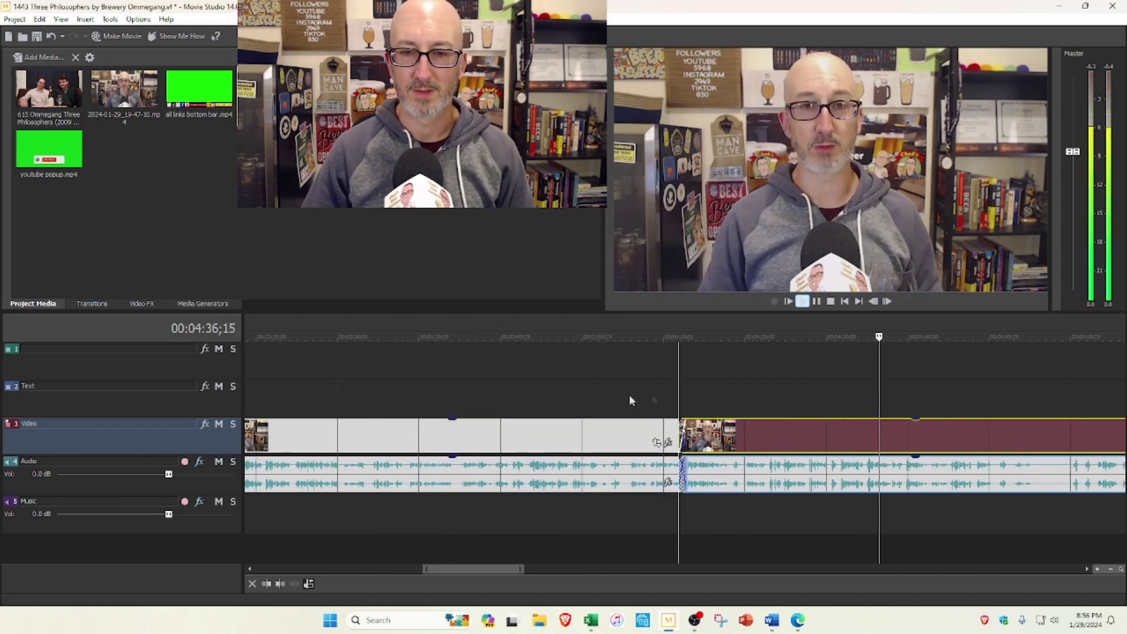
scroll(524, 565, "right", 5)
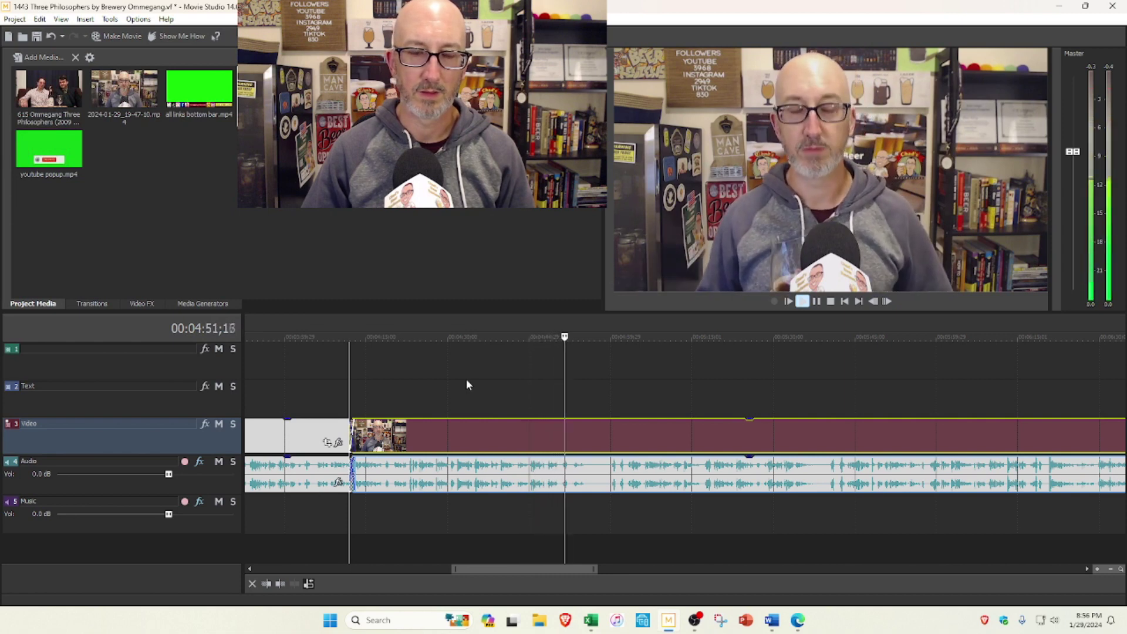
left_click(817, 301)
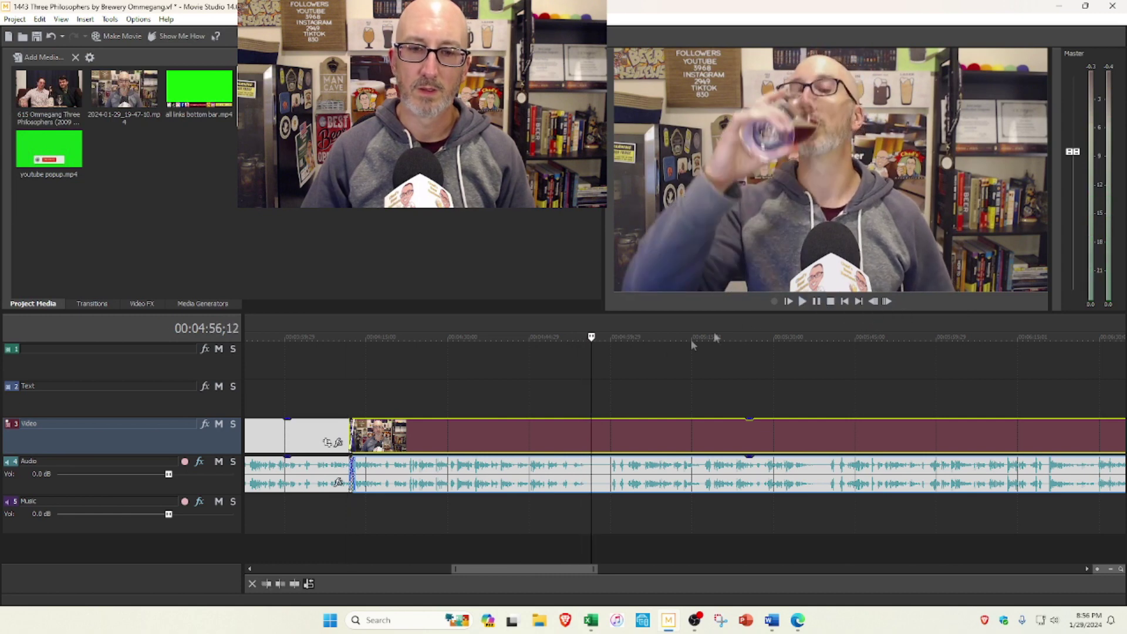
Split the main video at 00:04:56;00, trim the sip from the second part's start, and overlap the parts with a one-second crossfade
left_click(588, 402)
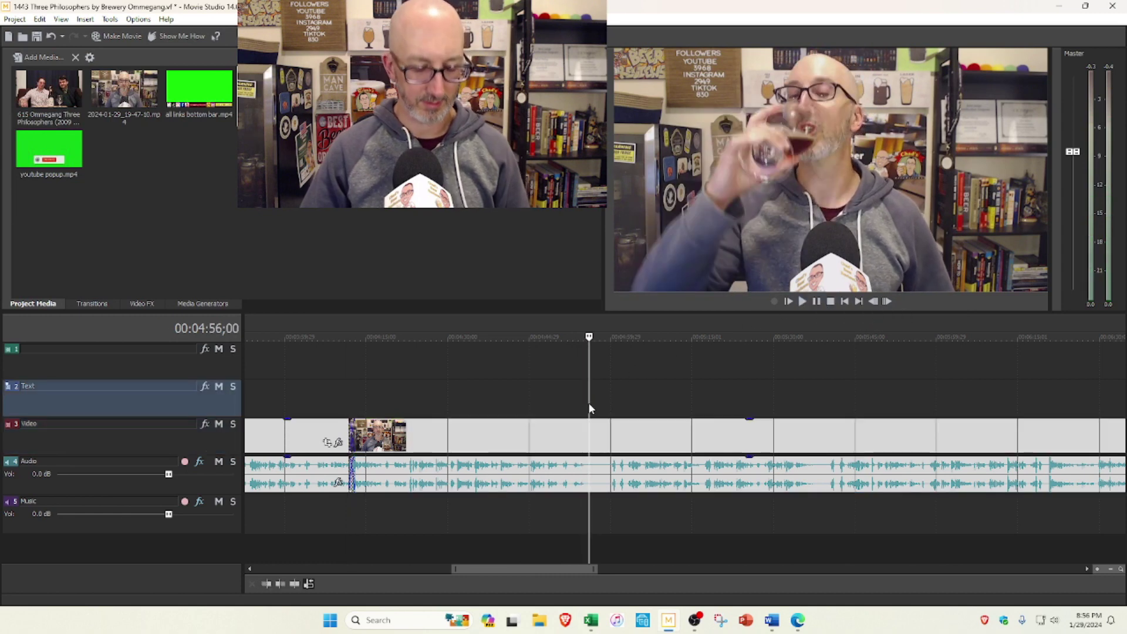
key("s")
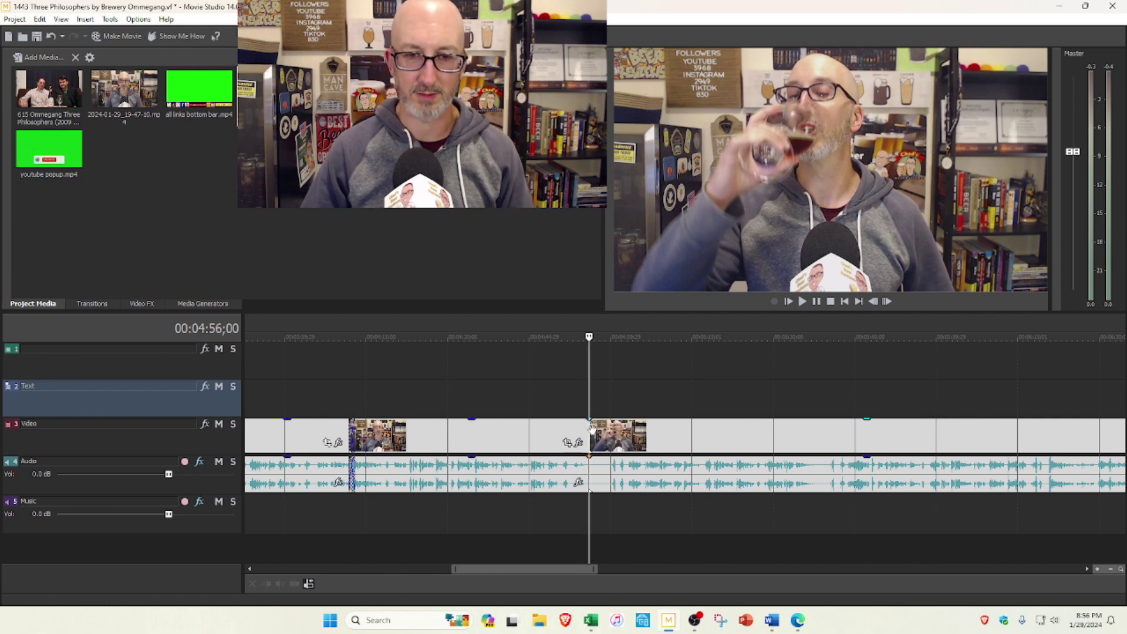
mouse_move(591, 427)
left_mouse_down()
mouse_move(608, 426)
mouse_move(585, 427)
left_mouse_up()
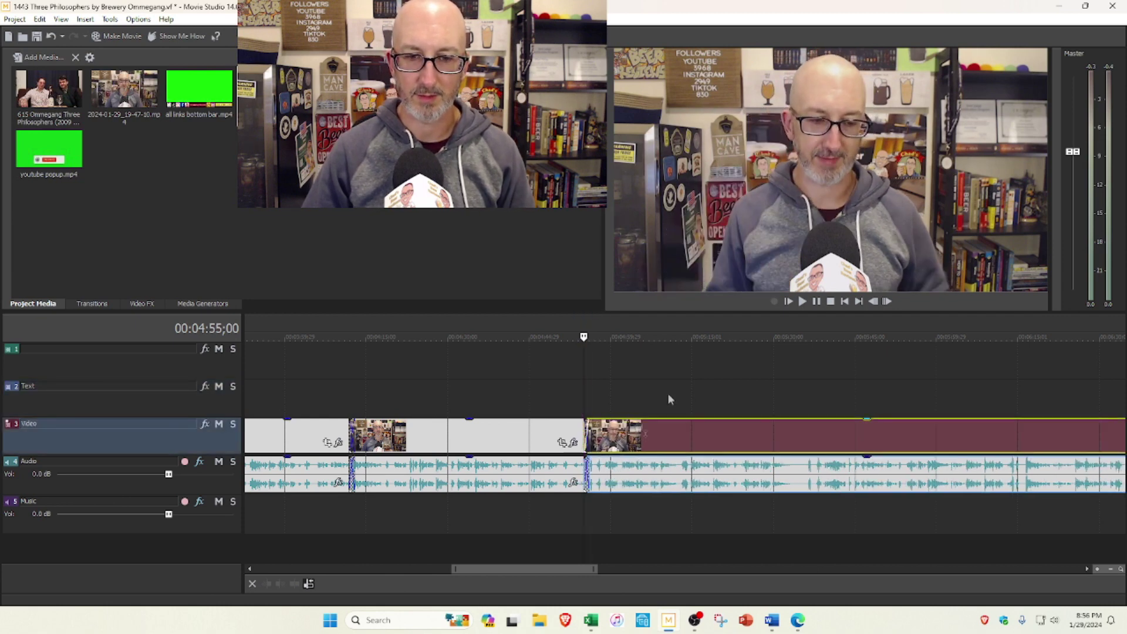
scroll(795, 403, "up", 2)
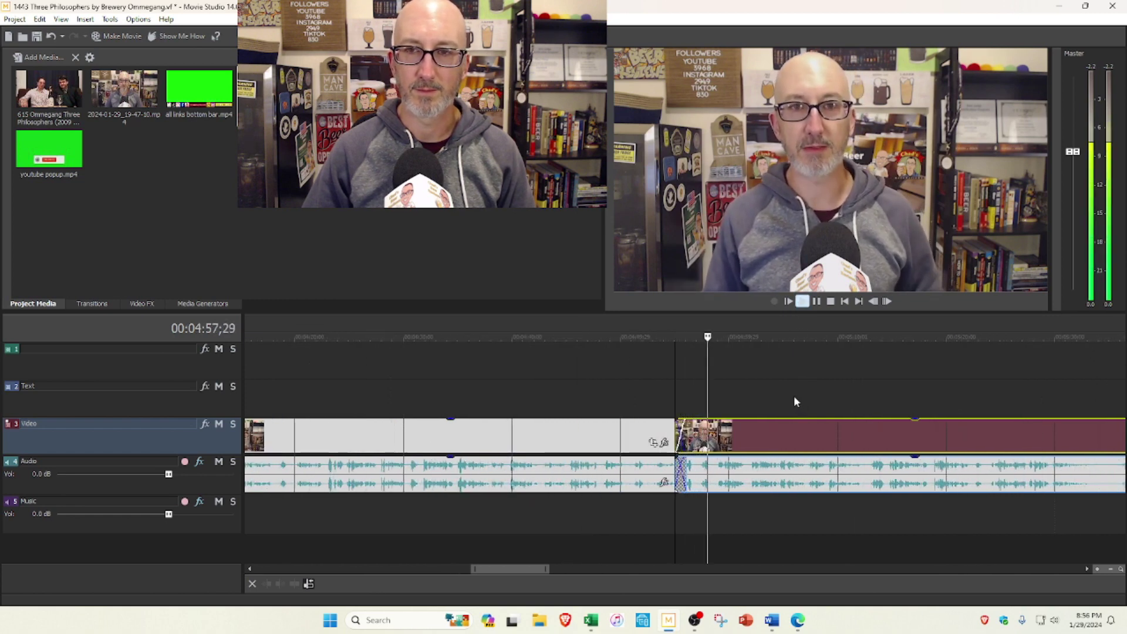
Play from 00:04:54;03 to 00:05:32;07 to check the crossfade and find the next sip to cut
key("space")
mouse_move(684, 437)
left_mouse_down()
mouse_move(719, 434)
mouse_move(698, 435)
left_mouse_up()
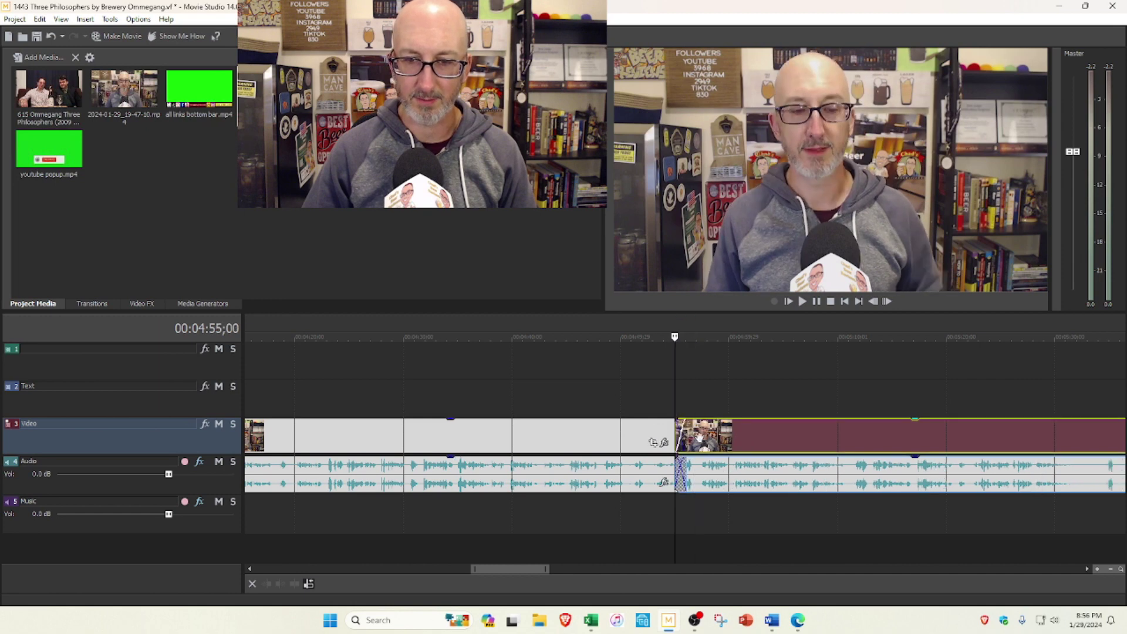
left_click(665, 401)
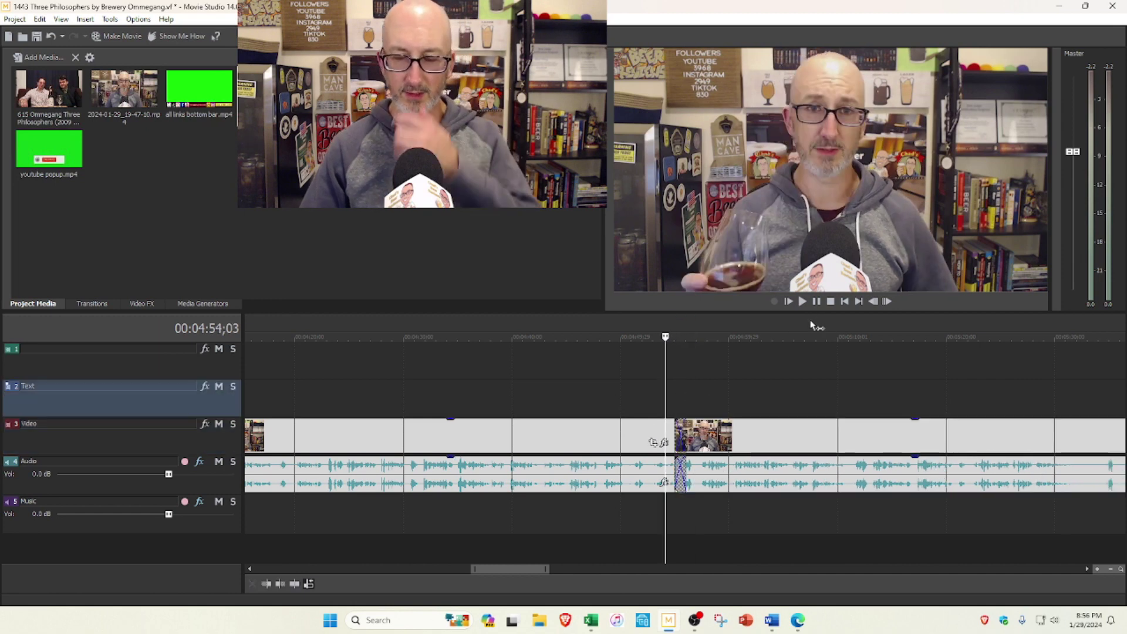
left_click(801, 301)
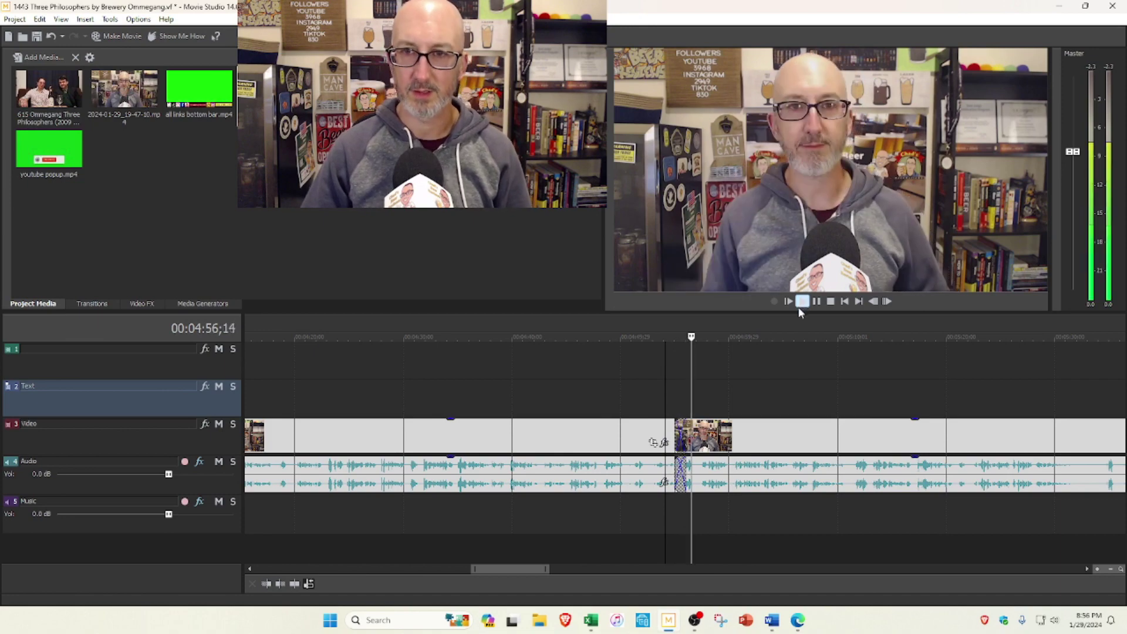
scroll(804, 366, "down", 3)
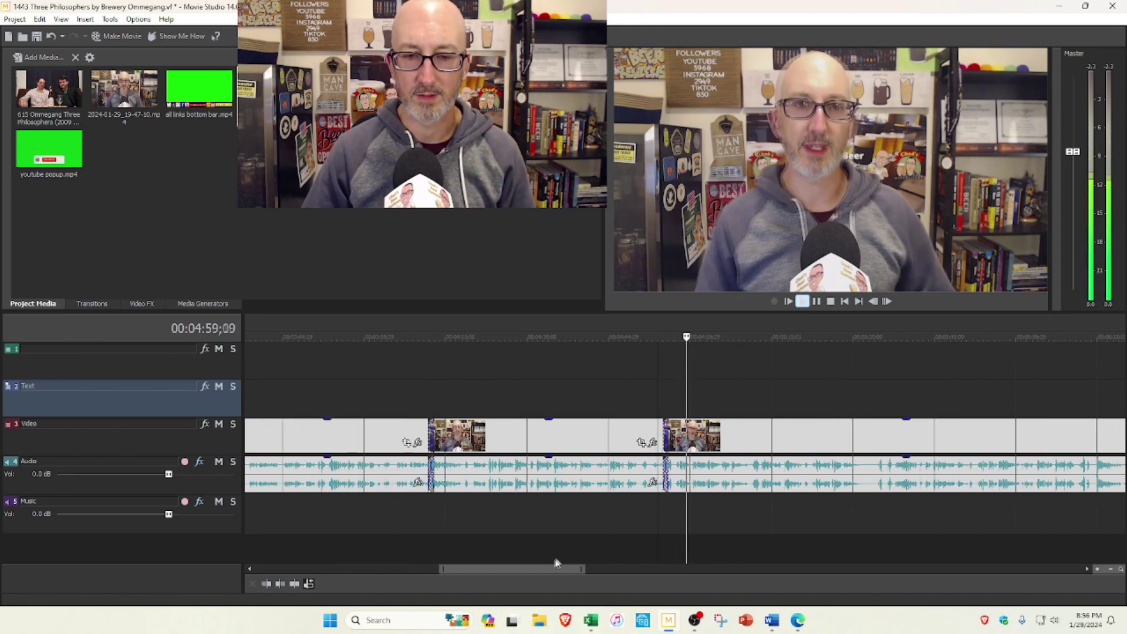
left_click_drag(544, 565, 584, 569)
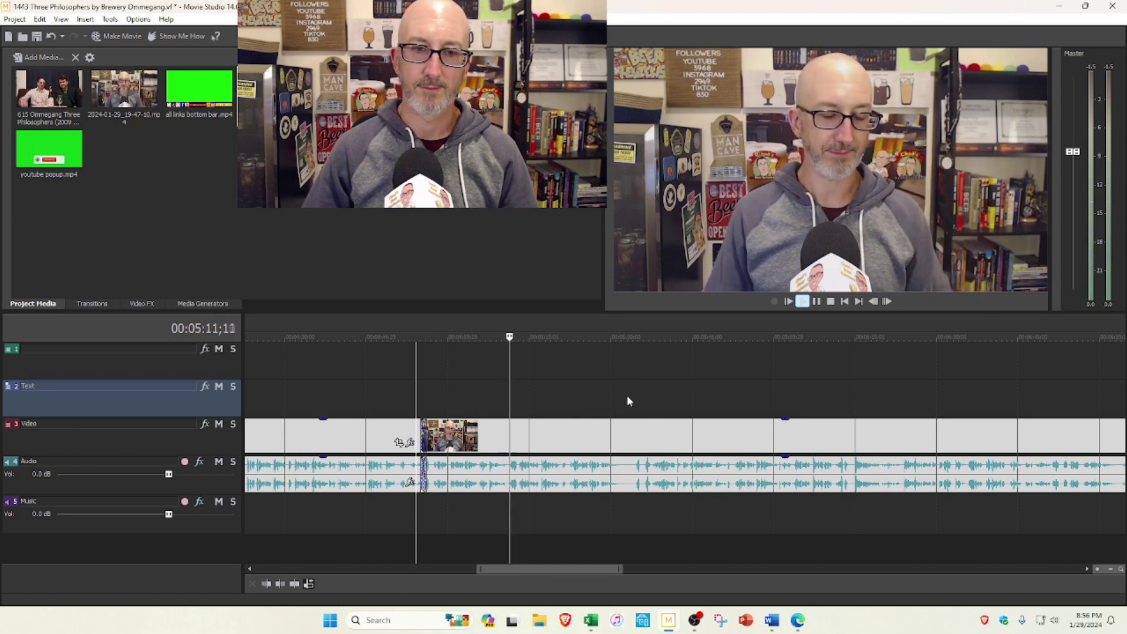
scroll(622, 400, "up", 2)
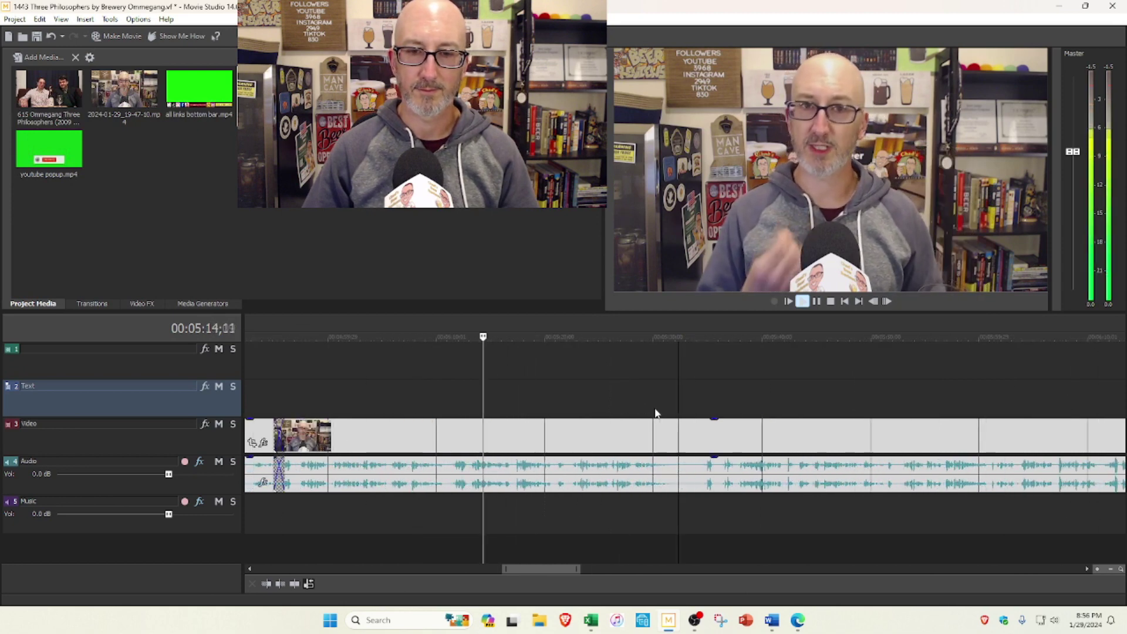
left_click(829, 302)
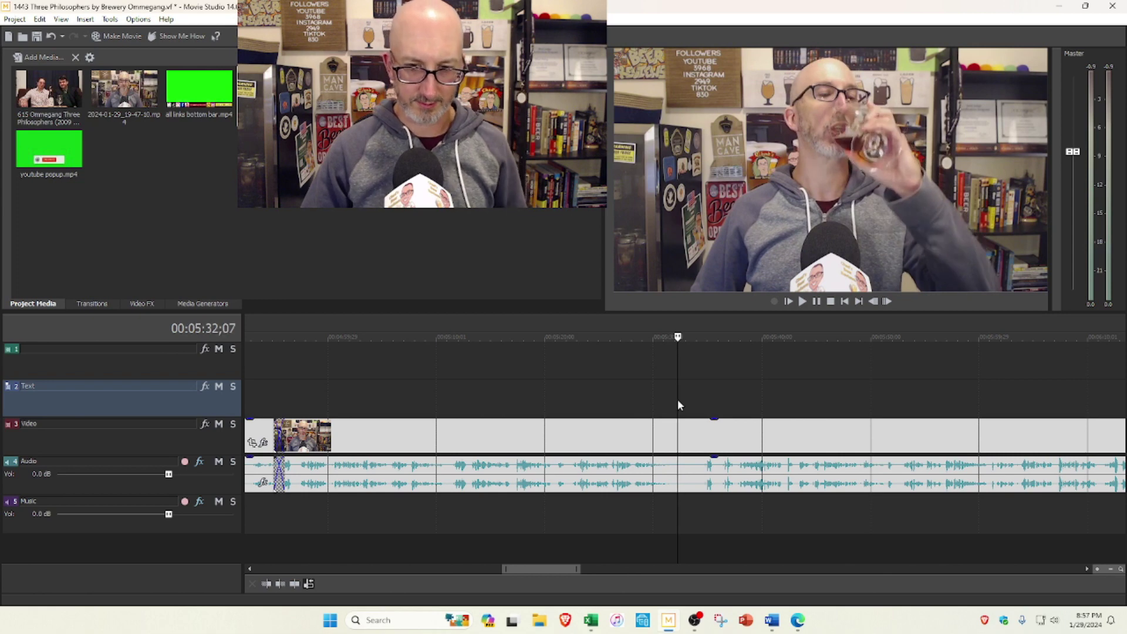
Split the main video at 00:05:32;07, trim the sip from the second part's start, and overlap the parts with a crossfade
key("s")
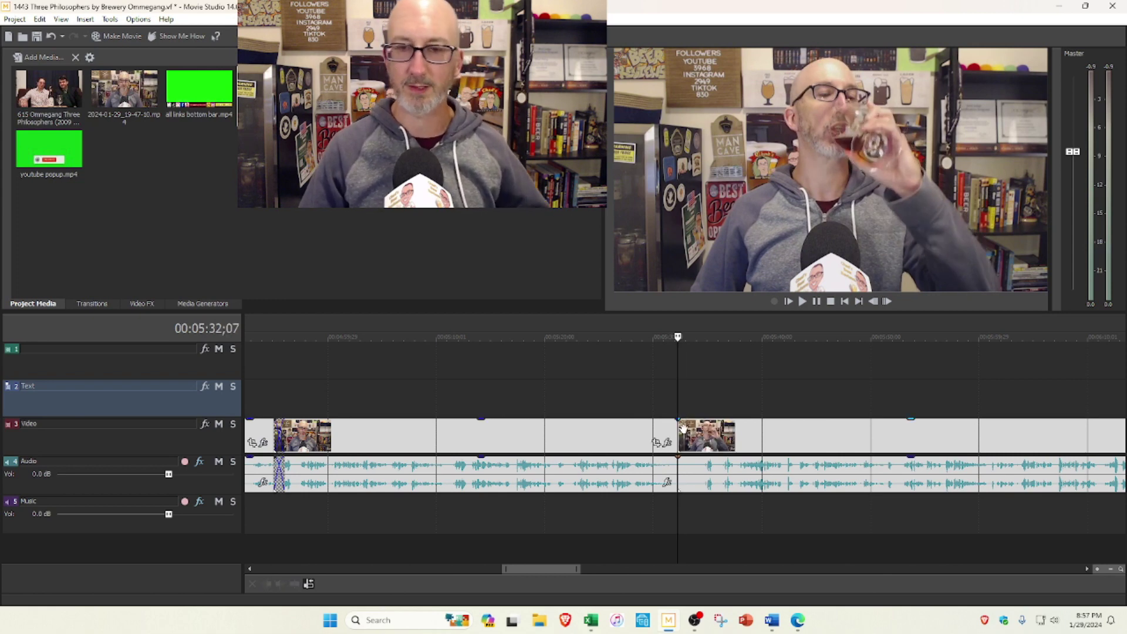
mouse_move(680, 423)
left_mouse_down()
mouse_move(702, 425)
mouse_move(688, 424)
left_mouse_up()
left_click(663, 391)
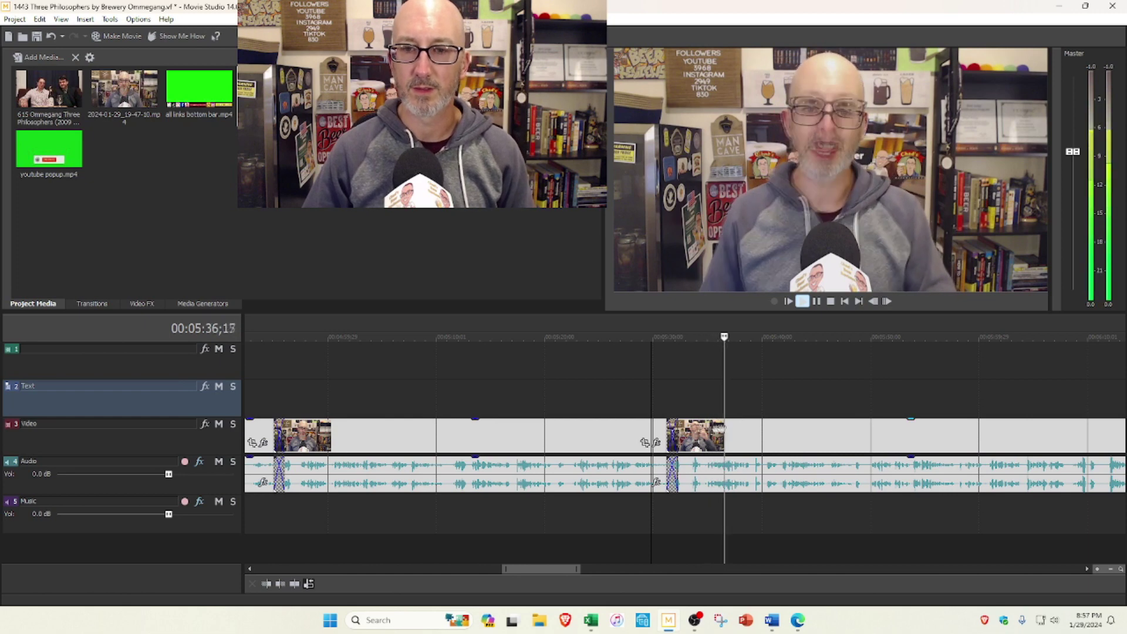
left_click(830, 302)
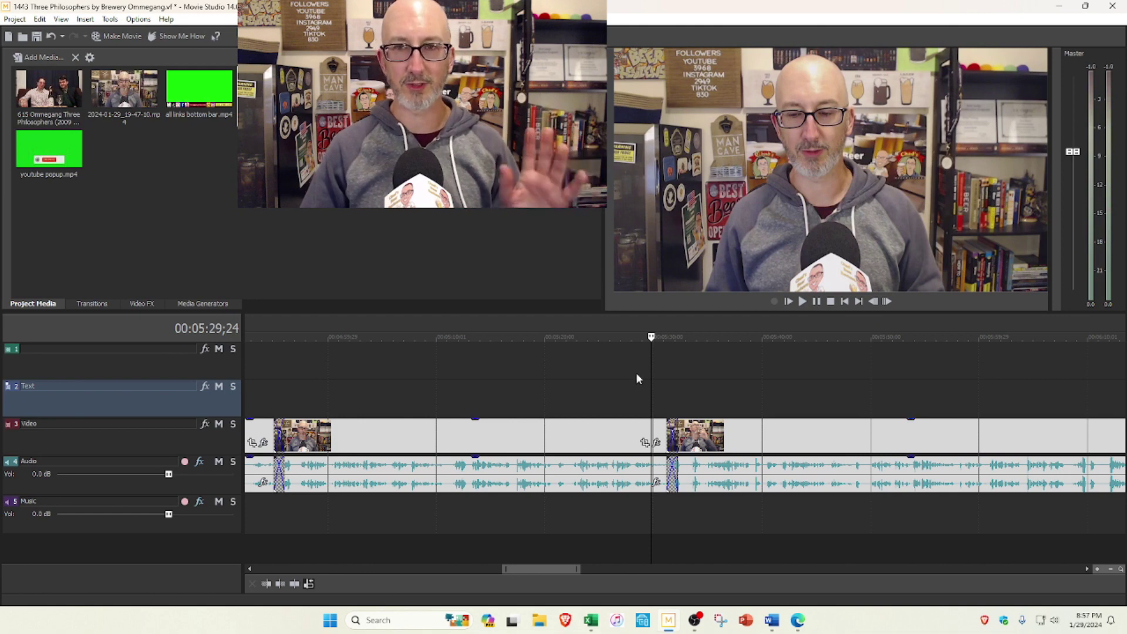
Add the 615 Ommegang Three Philosophers (2009 vintage) clip to the Text track beyond the end of the main video
scroll(781, 376, "down", 3)
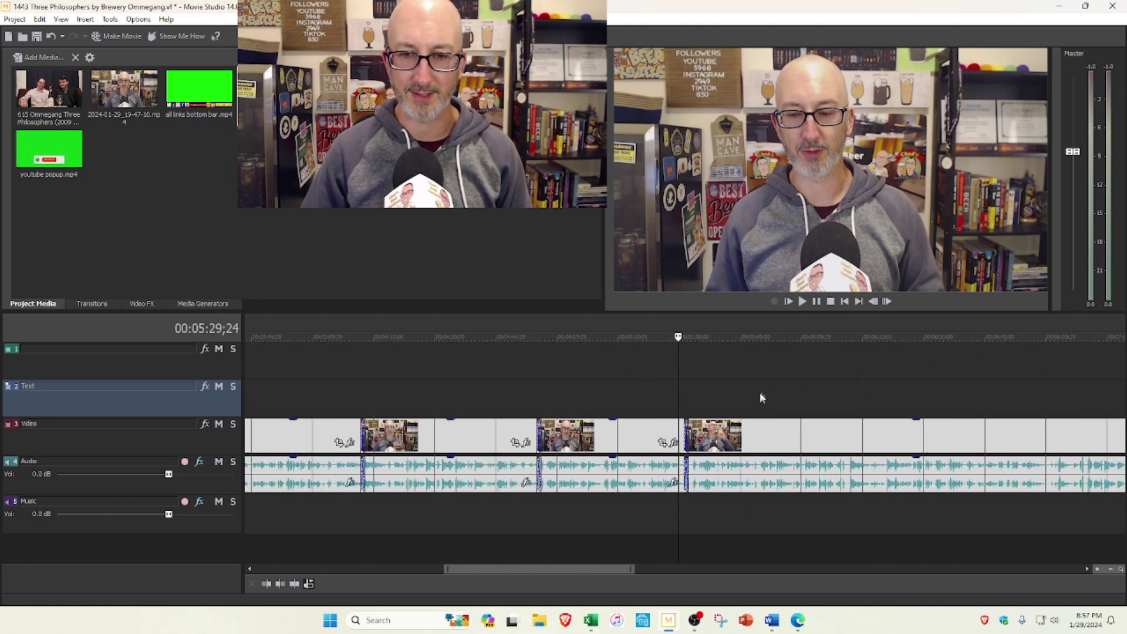
left_click_drag(596, 570, 643, 555)
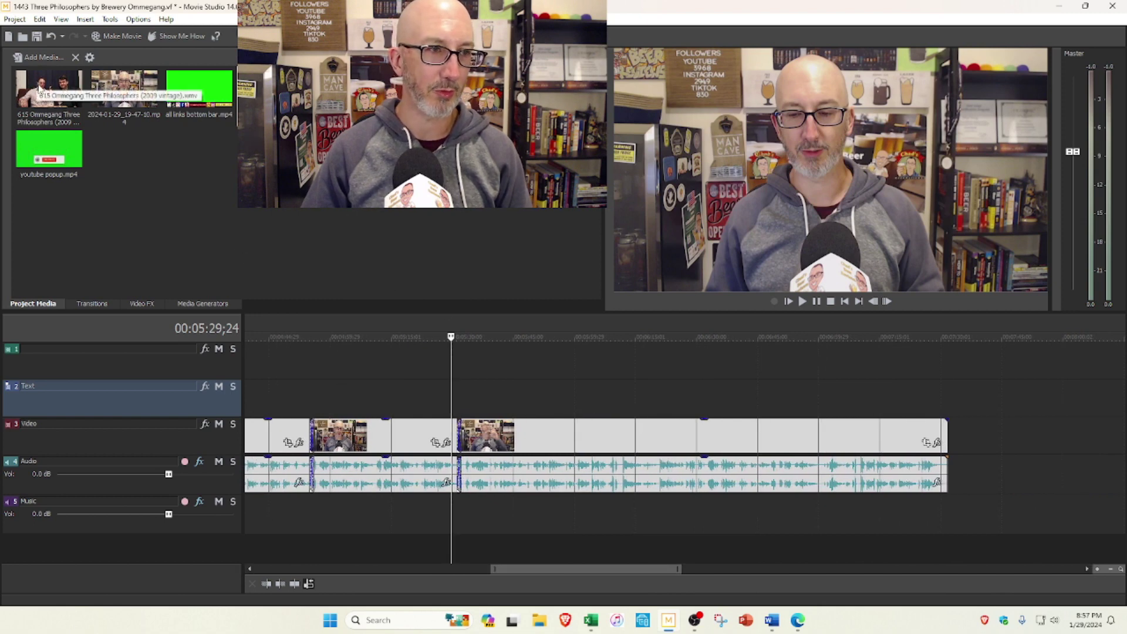
left_click_drag(39, 88, 915, 387)
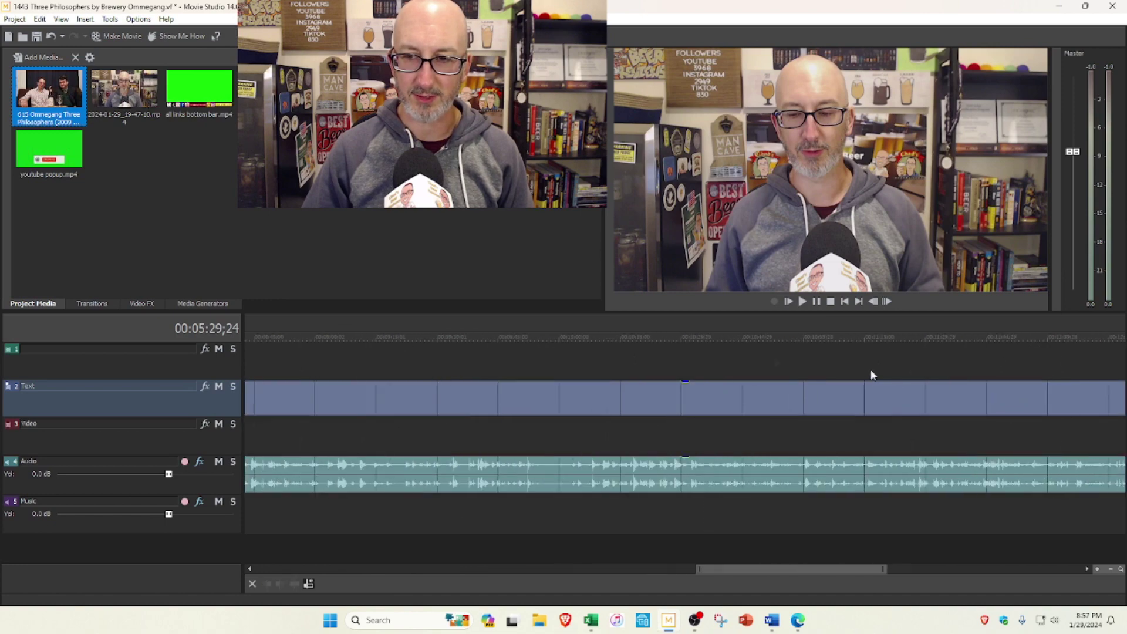
scroll(518, 396, "down", 5)
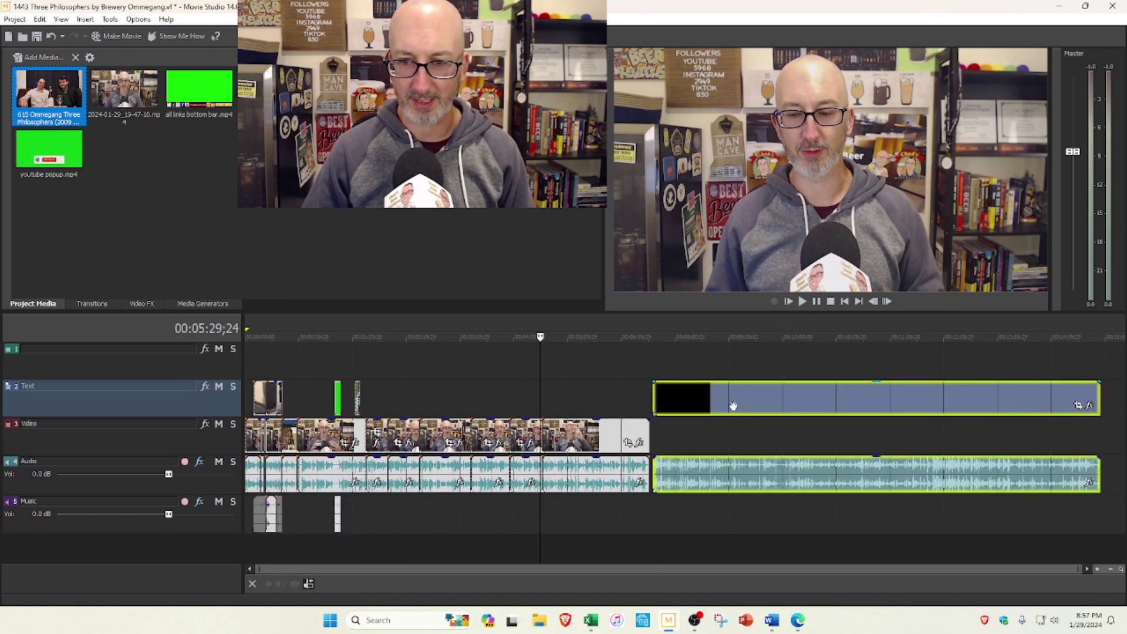
left_click(733, 387)
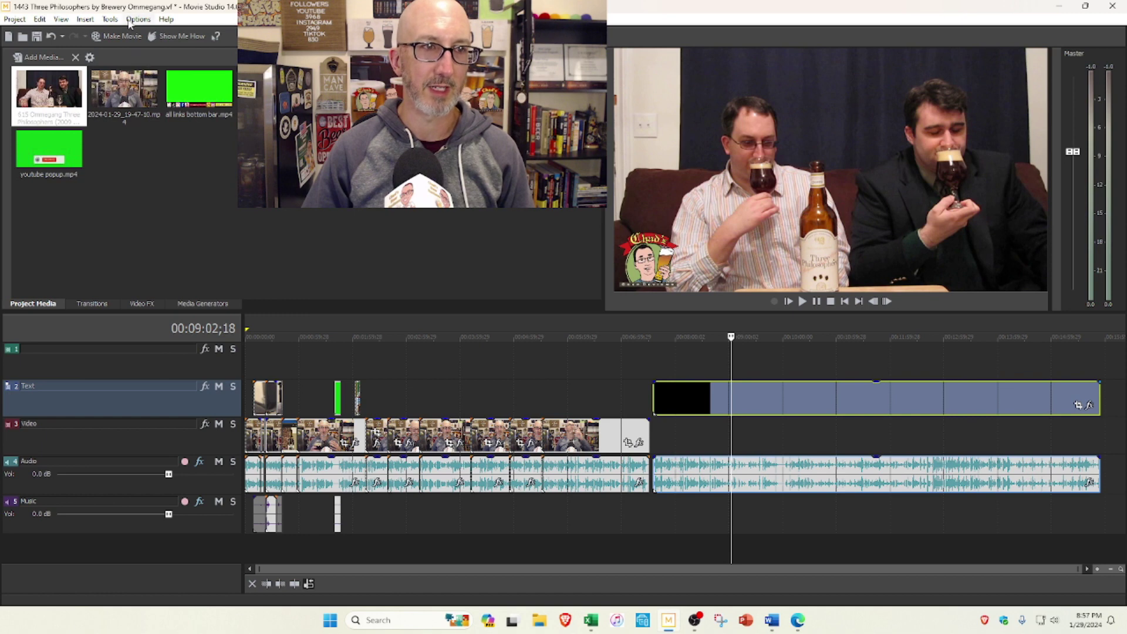
Move the 2009 vintage clip's audio onto the Music track and mute that audio event
left_click(135, 21)
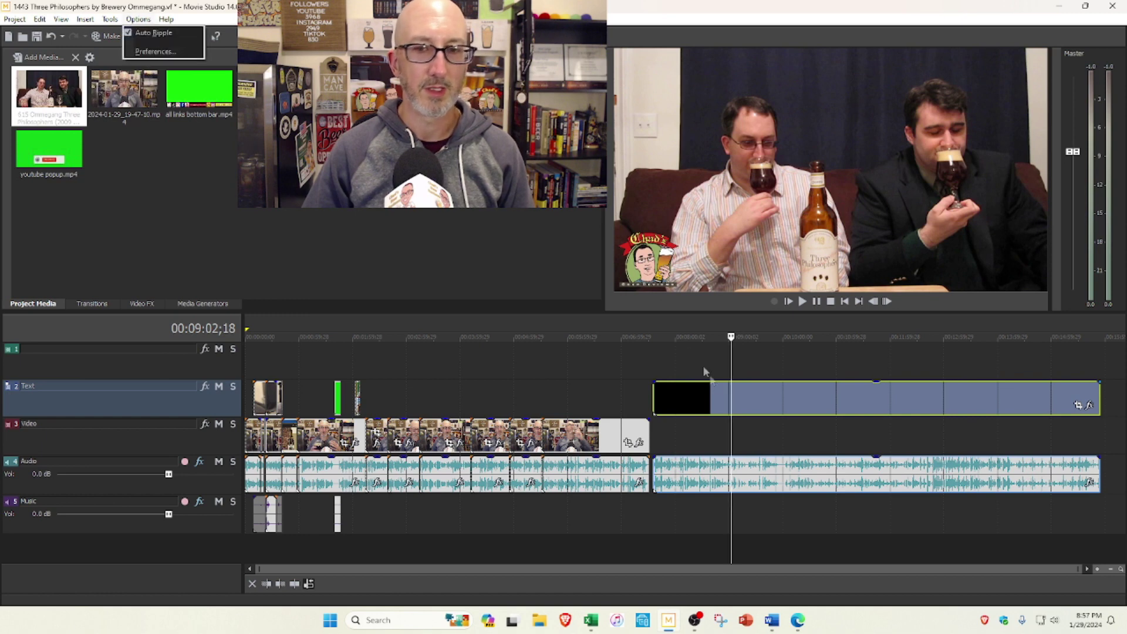
left_click(694, 392)
left_click_drag(686, 378, 687, 359)
left_click_drag(716, 483, 714, 514)
left_click_drag(695, 363, 691, 397)
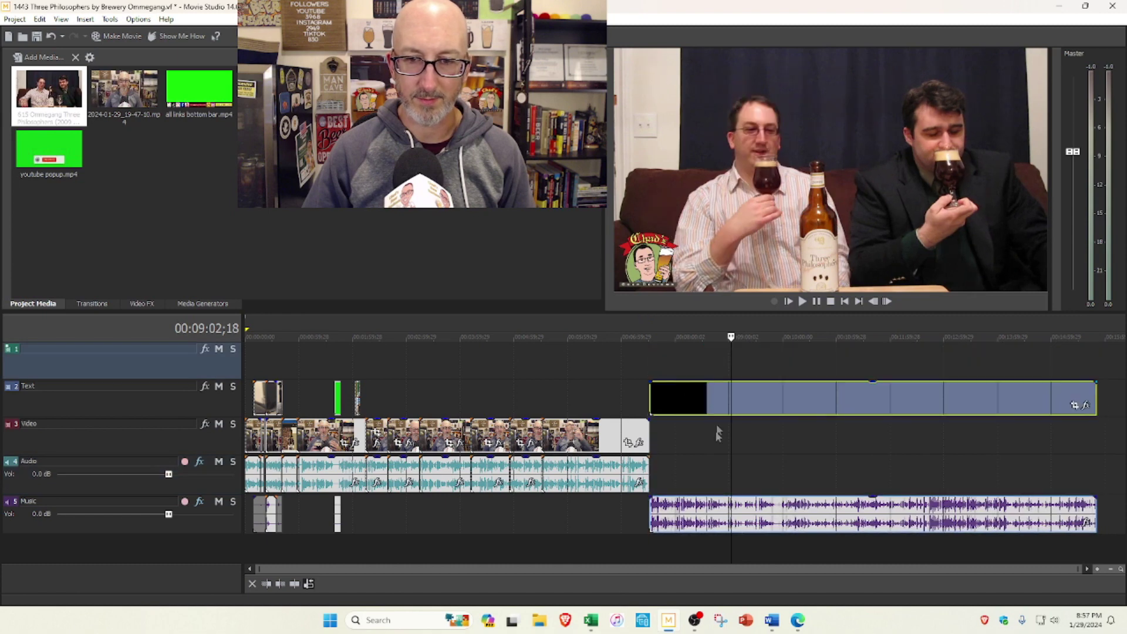
right_click(714, 522)
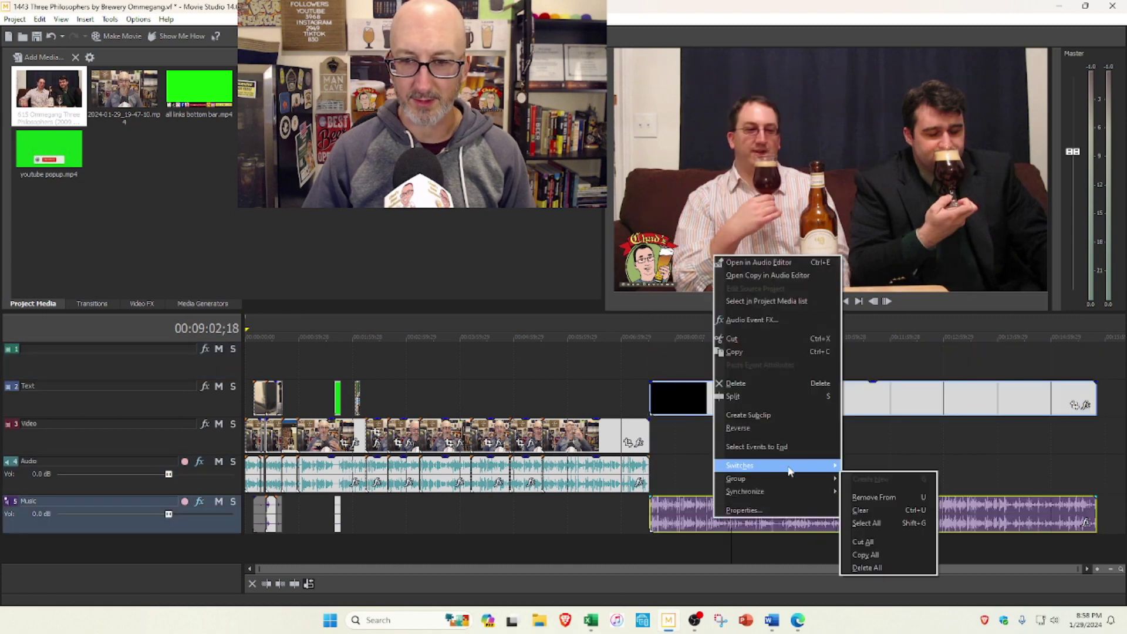
mouse_move(796, 473)
left_click(860, 467)
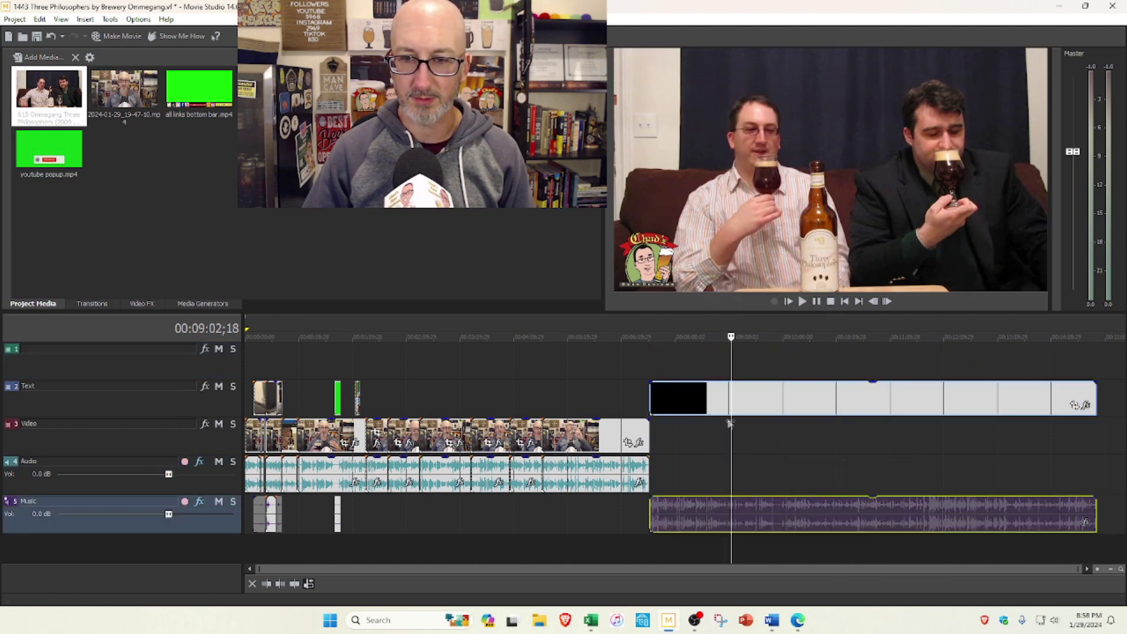
Find the toast in the 2009 vintage clip, split the clip at 00:09:48;13, and delete the part before it
left_click(701, 399)
left_click(758, 397)
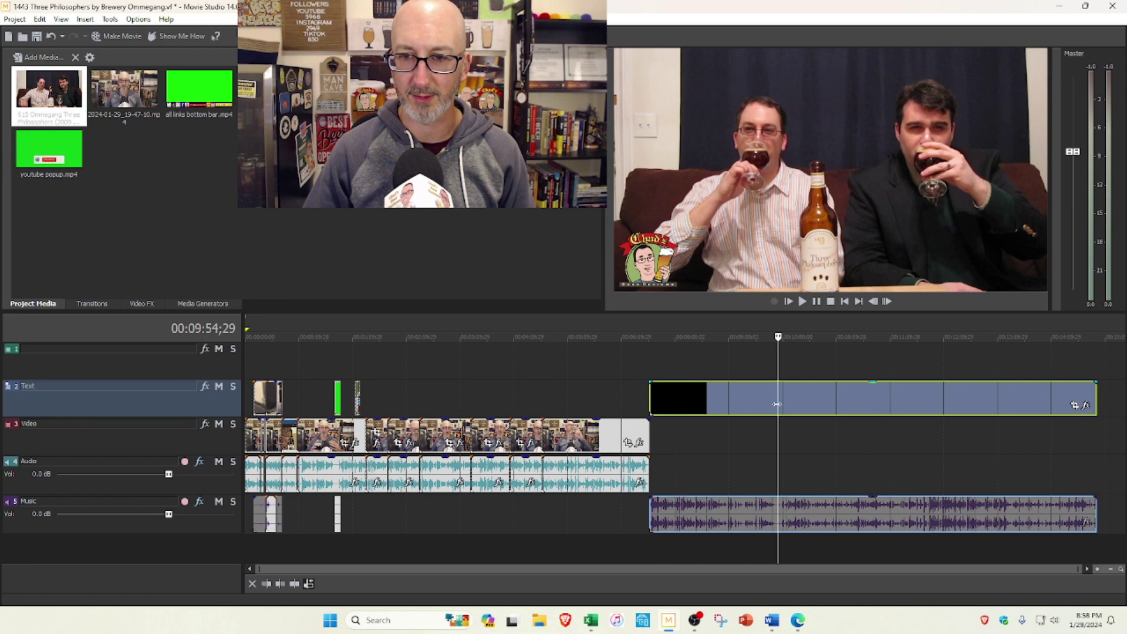
left_click(775, 403)
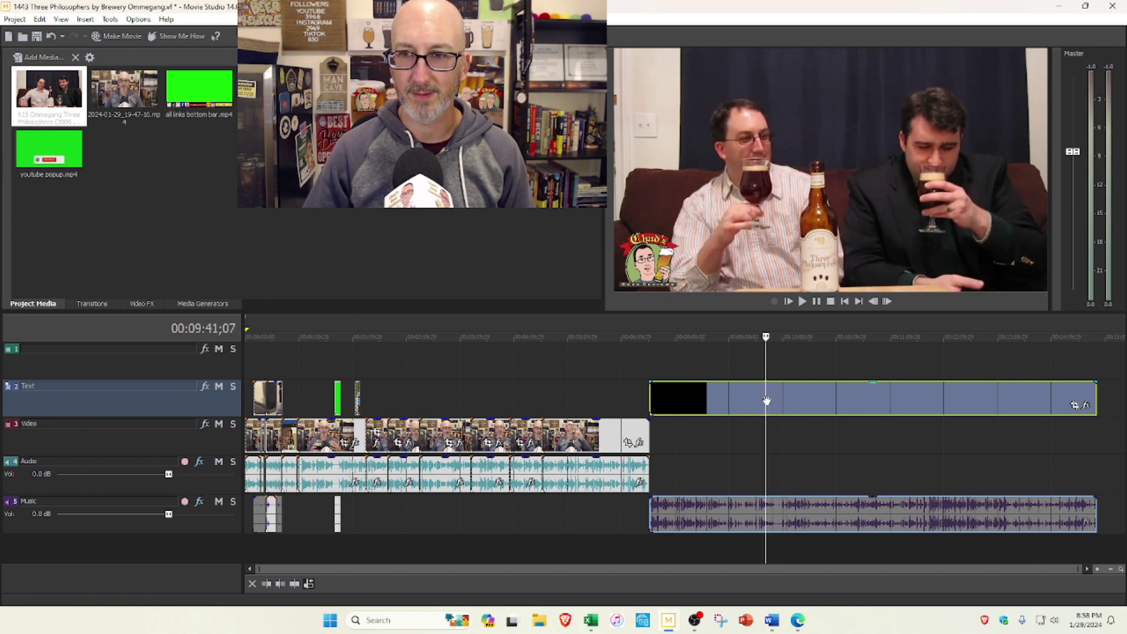
left_click(767, 400)
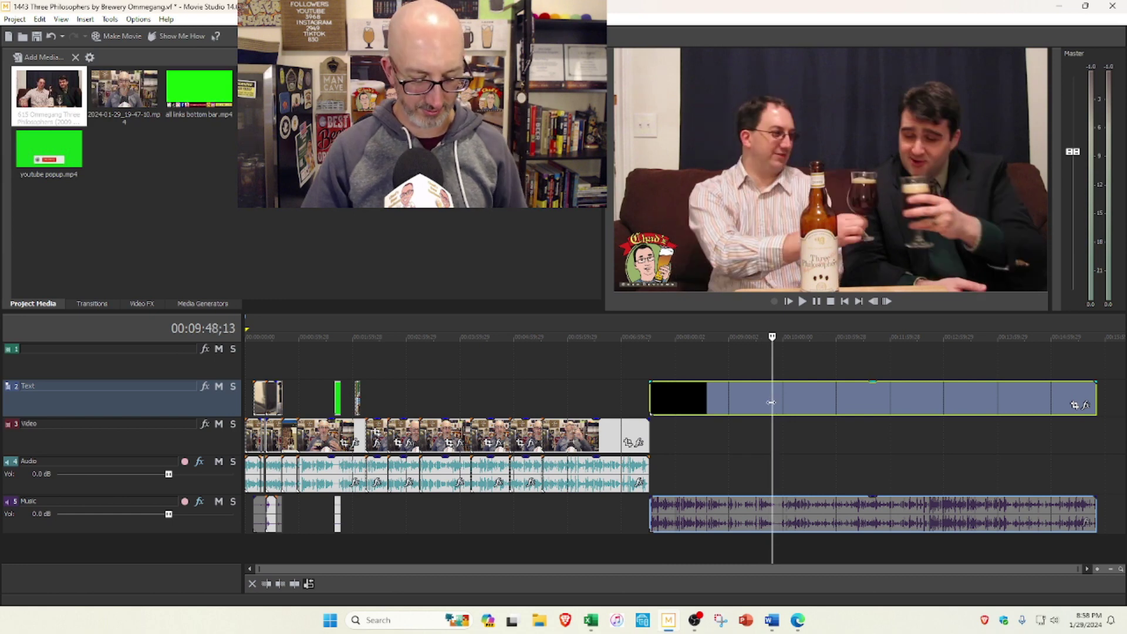
key("s")
left_click(748, 400)
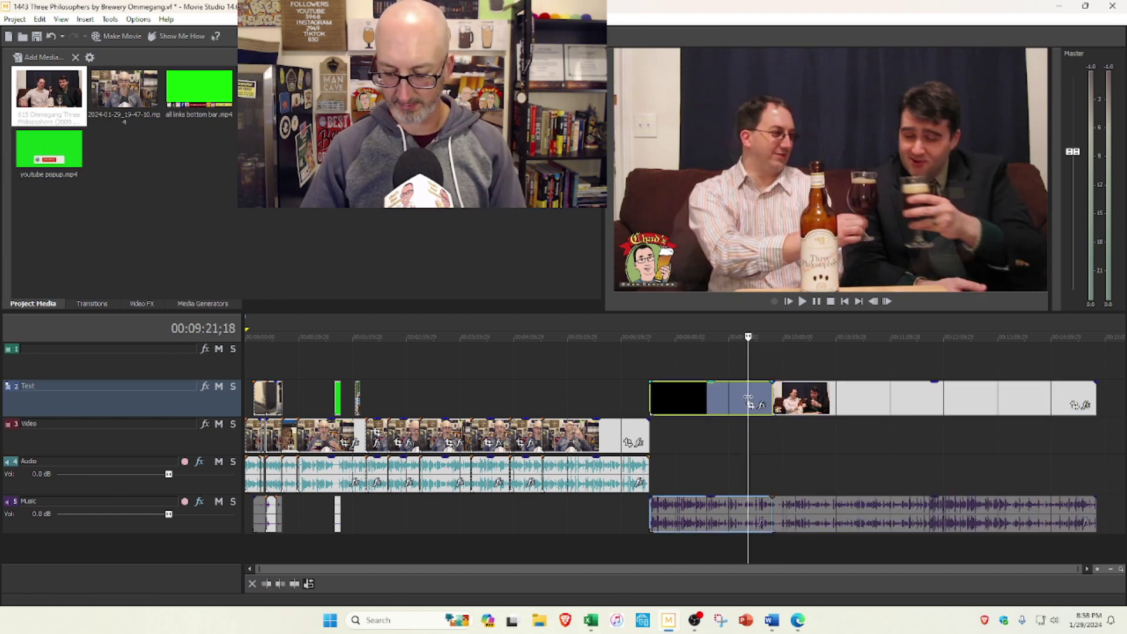
key("Delete")
scroll(679, 396, "up", 5)
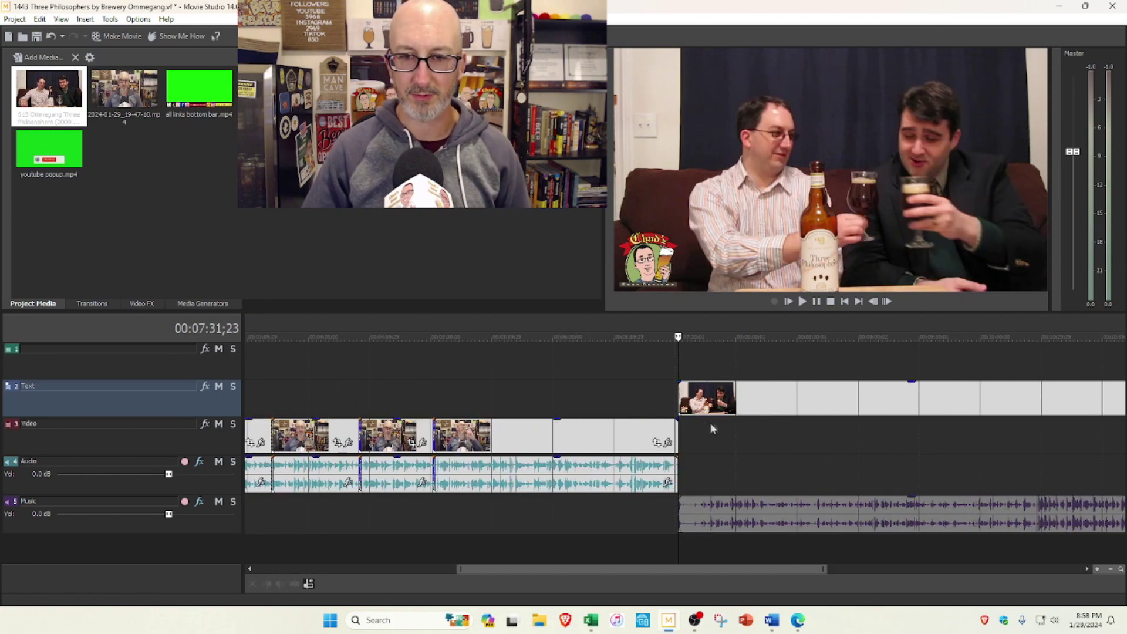
Split the 2009 vintage clip at 00:07:39;29 and delete everything after it, keeping only the short toast scene
left_click(708, 375)
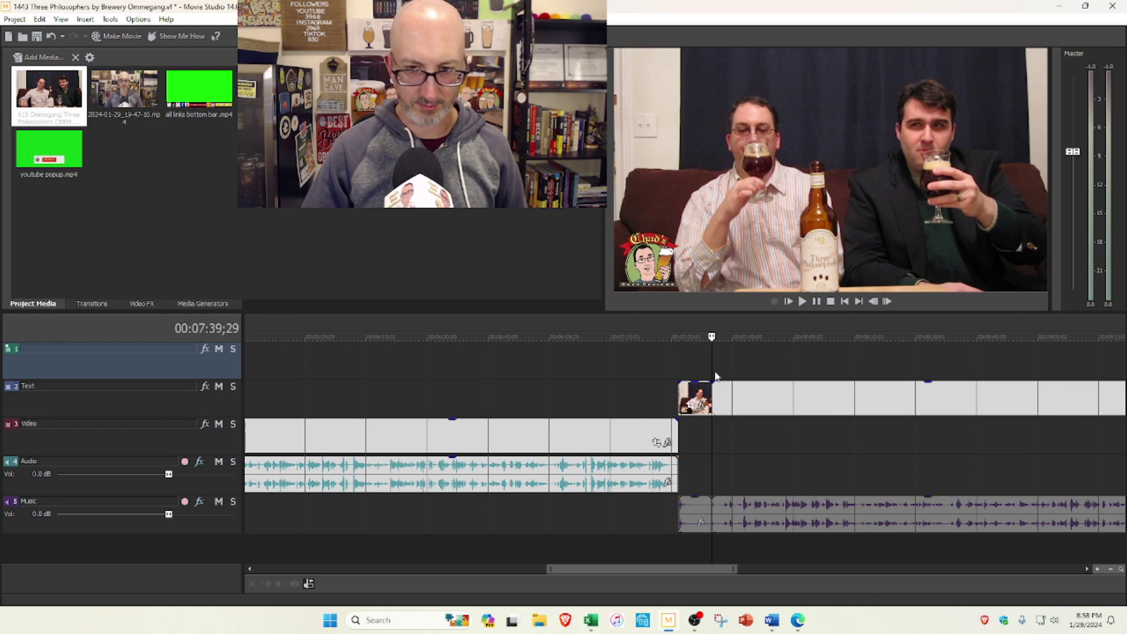
key("s")
left_click(722, 399)
key("Delete")
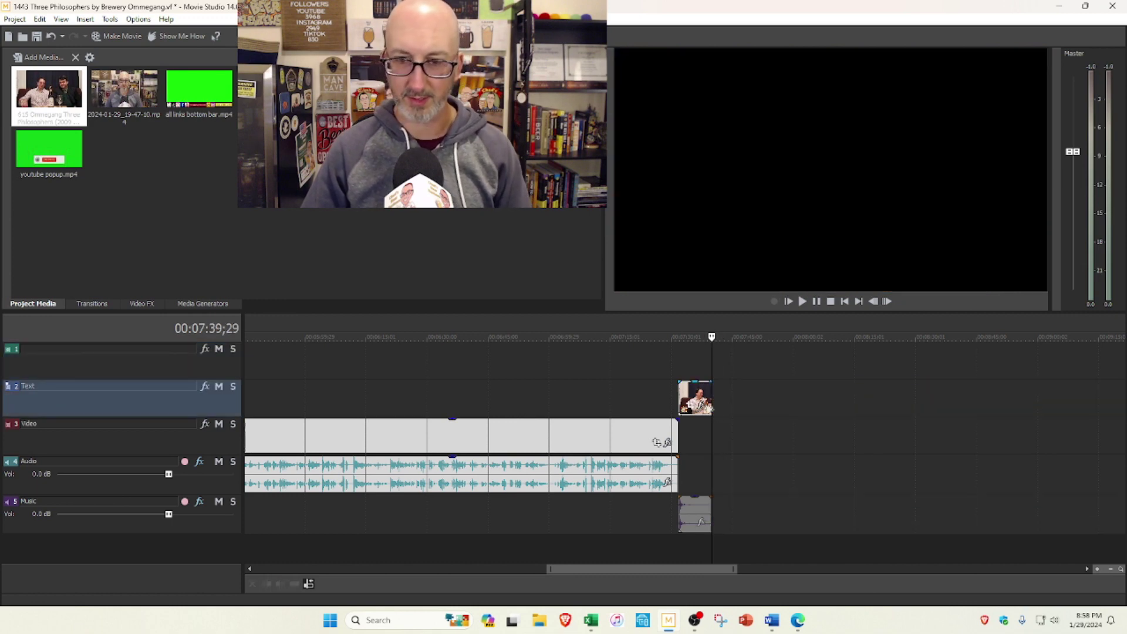
Move the short toast clip on the Text track back over the main video, just past the crossfade near 00:05:31
scroll(681, 392, "down", 5)
left_click_drag(587, 409, 480, 409)
scroll(554, 402, "up", 5)
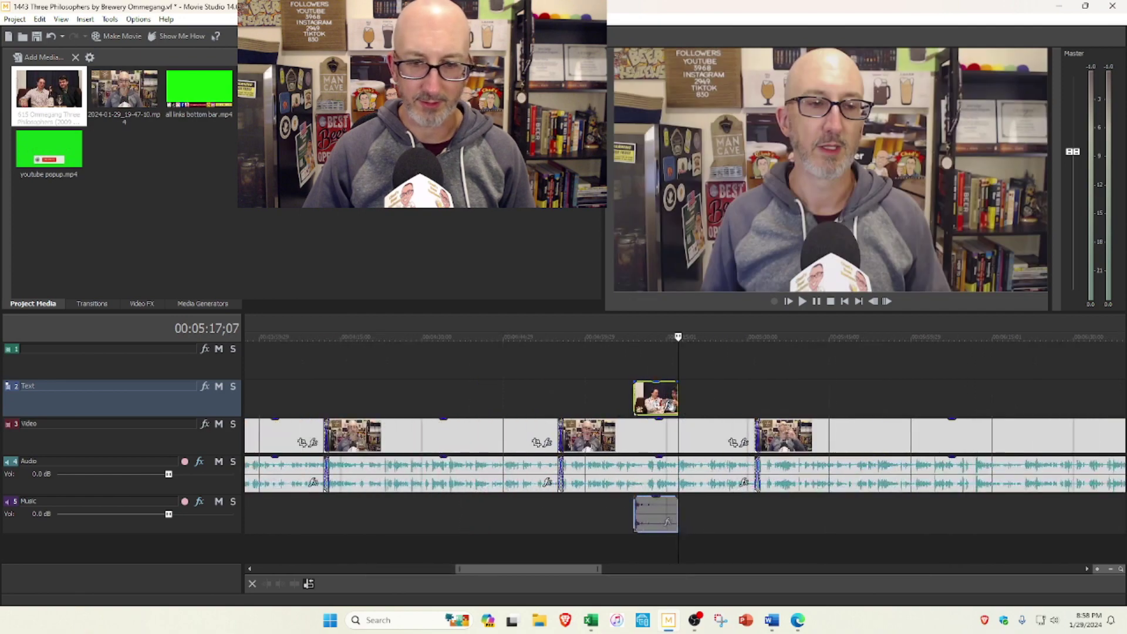
left_click_drag(646, 389, 792, 392)
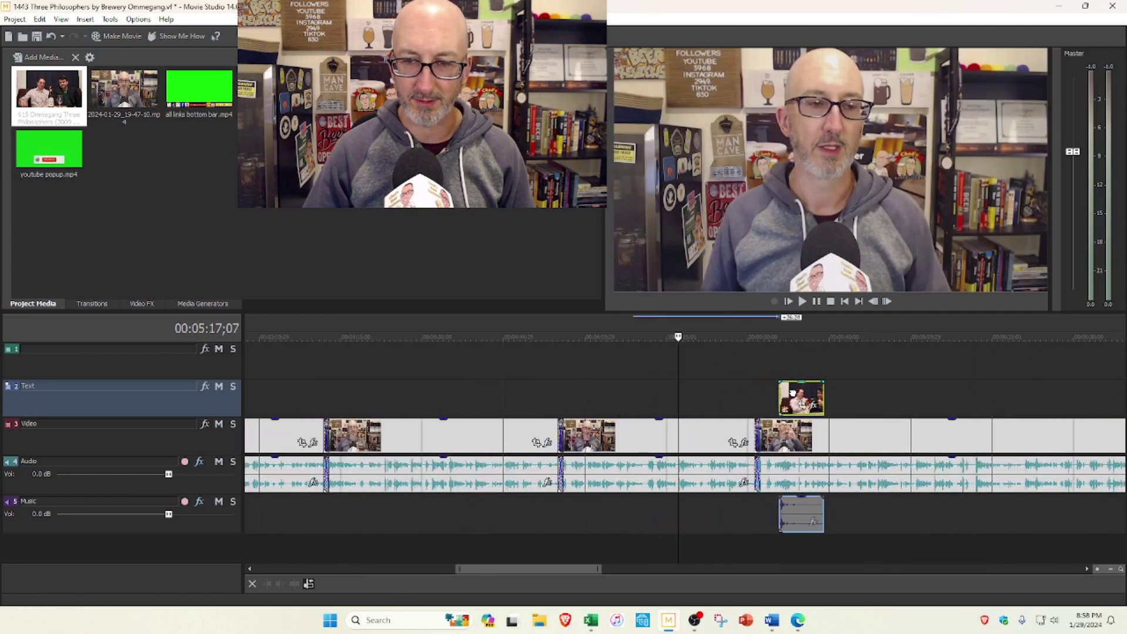
Play the main video from 00:05:31;07 to find the cue, start the toast clip at 00:05:39;18, and add a short fade-in
left_click(751, 376)
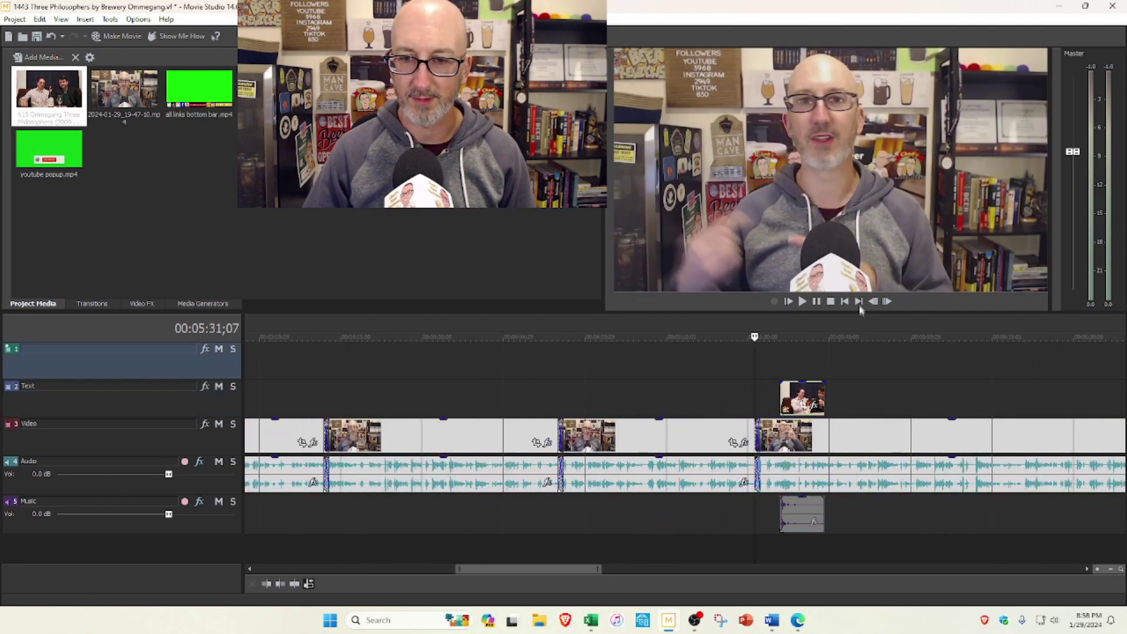
mouse_move(819, 399)
left_mouse_down()
mouse_move(801, 392)
mouse_move(817, 391)
left_mouse_up()
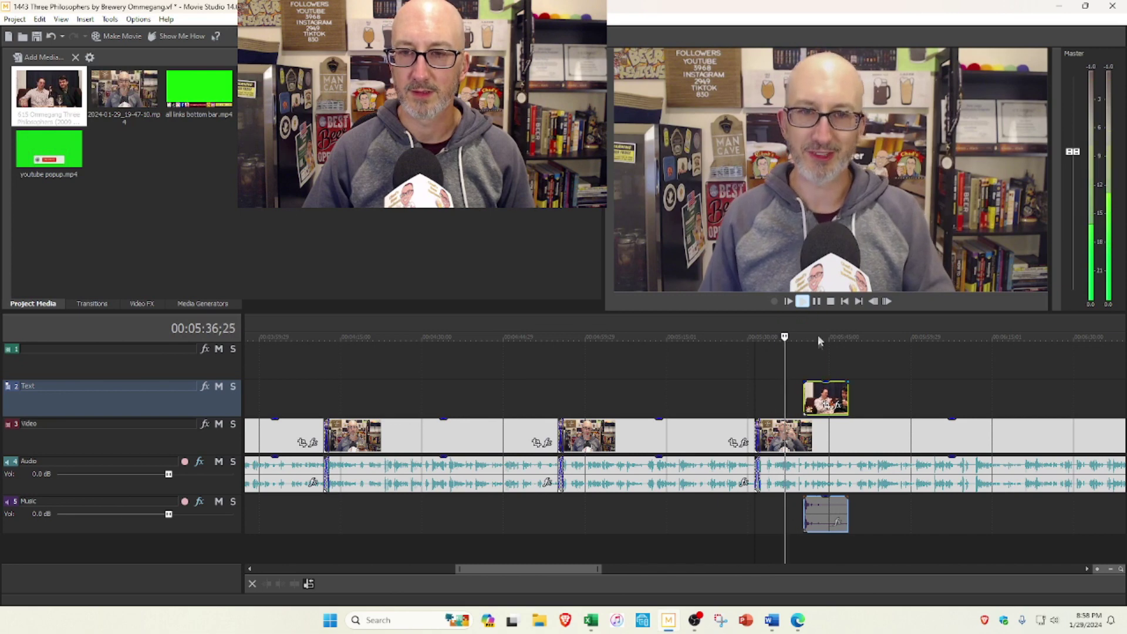
left_click(816, 302)
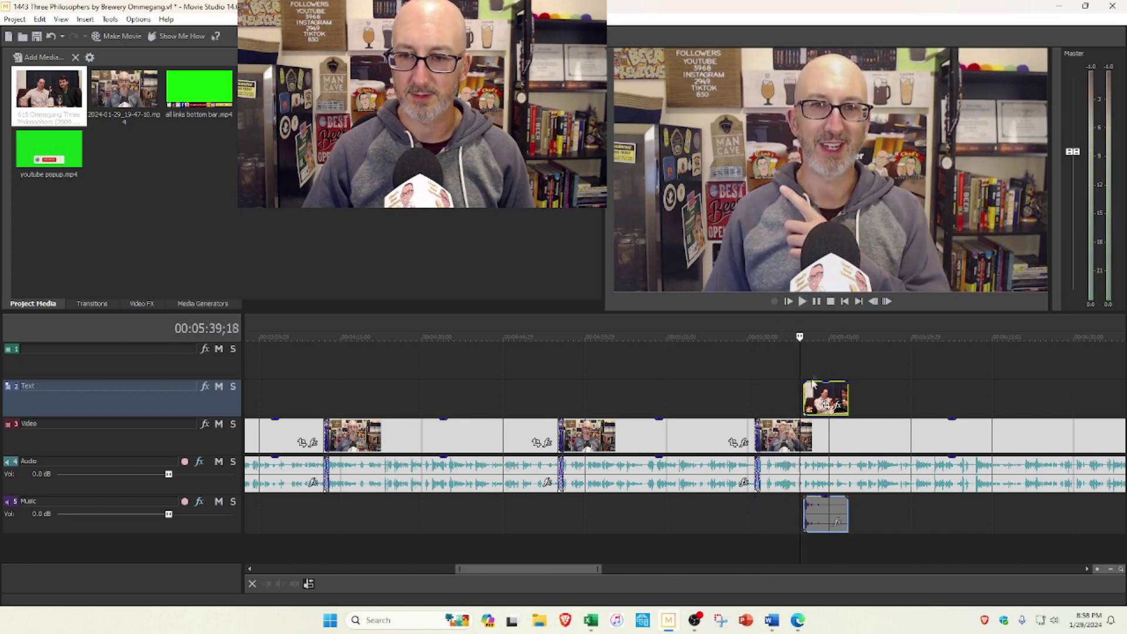
left_click_drag(810, 387, 807, 386)
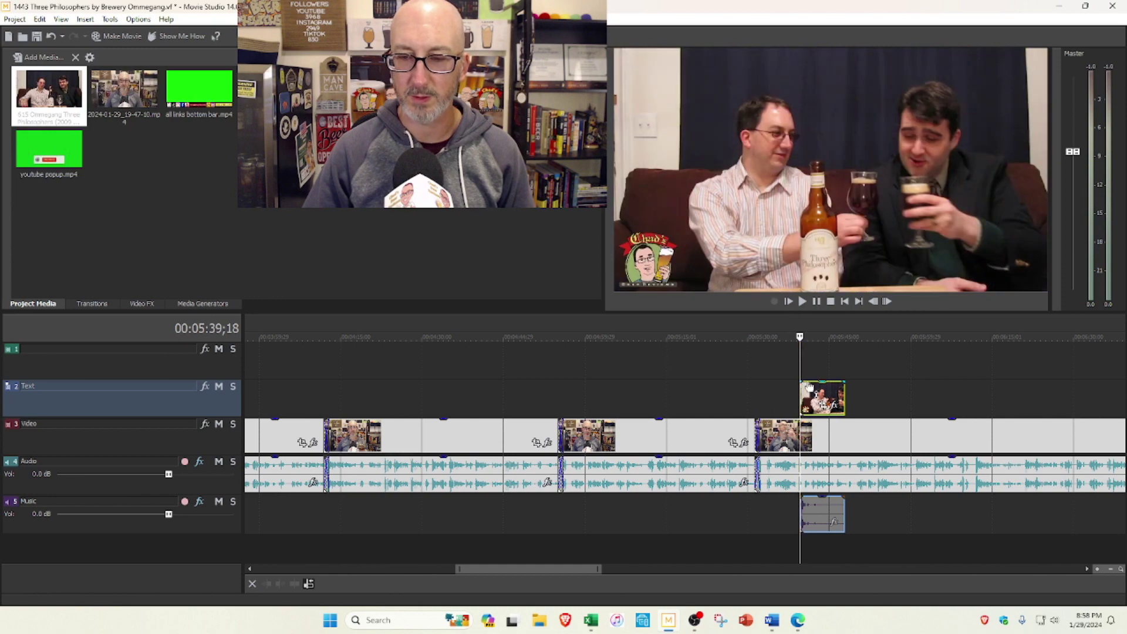
left_click_drag(805, 386, 804, 382)
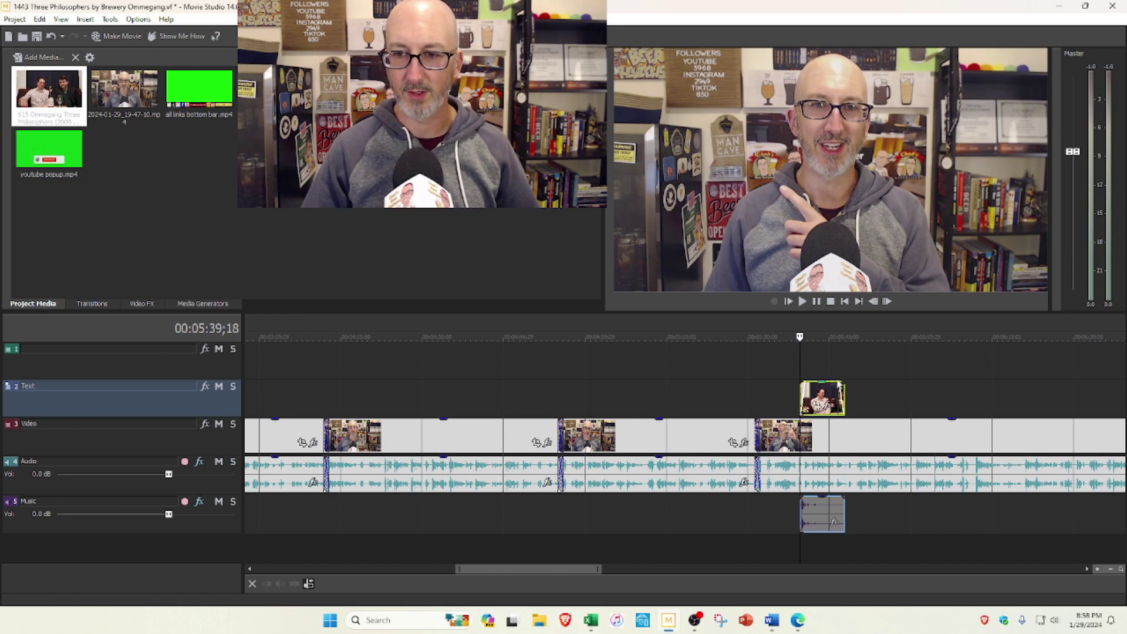
Shrink the toast clip with Event Pan/Crop to about 3,677 by 2,068, placing it as an inset in the video frame's upper-left corner
left_click(815, 366)
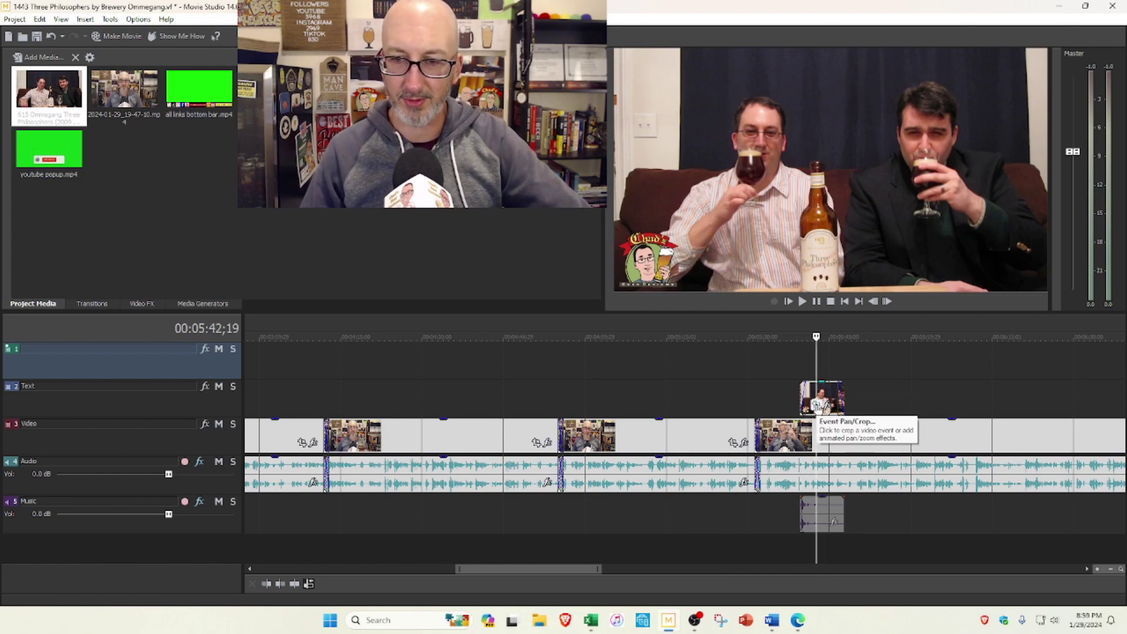
left_click(817, 412)
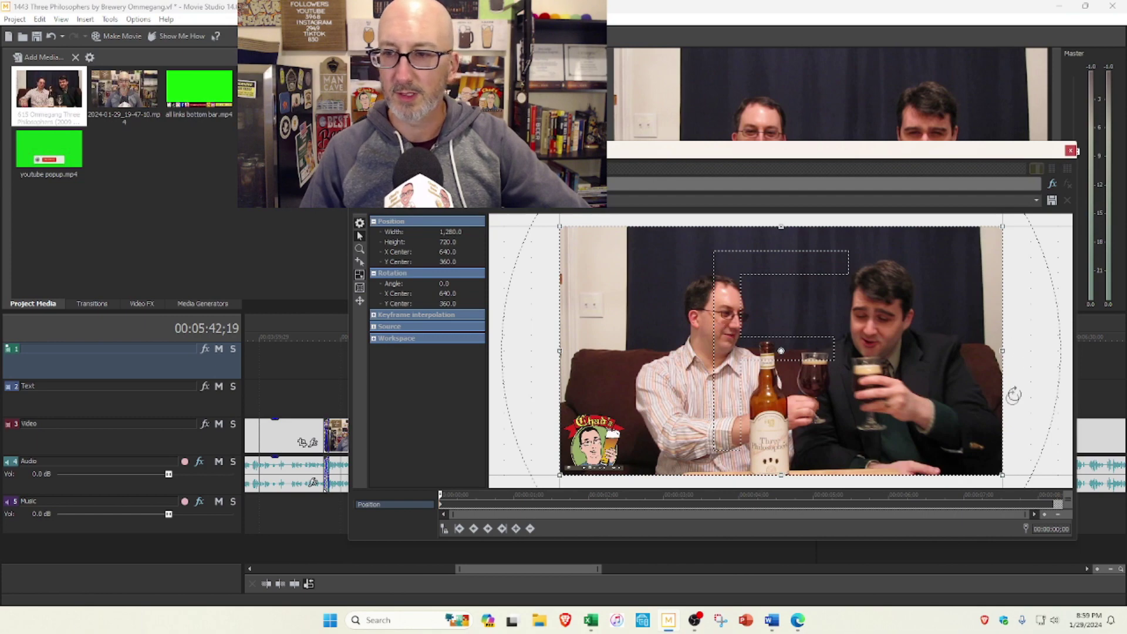
scroll(1015, 389, "down", 8)
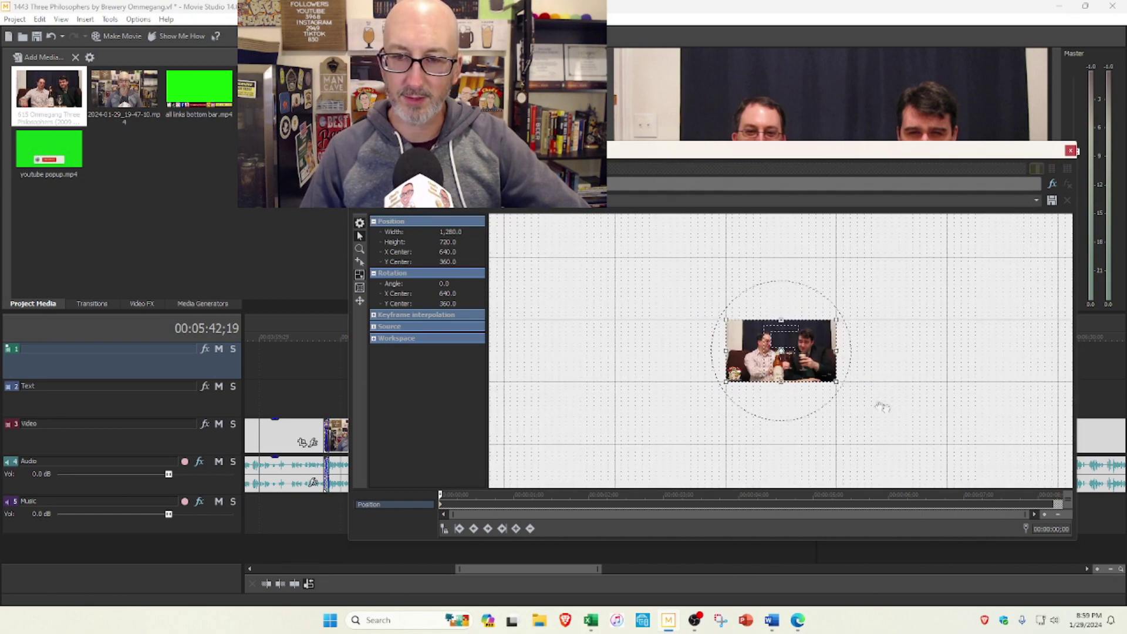
left_click_drag(838, 383, 1060, 498)
scroll(922, 339, "down", 6)
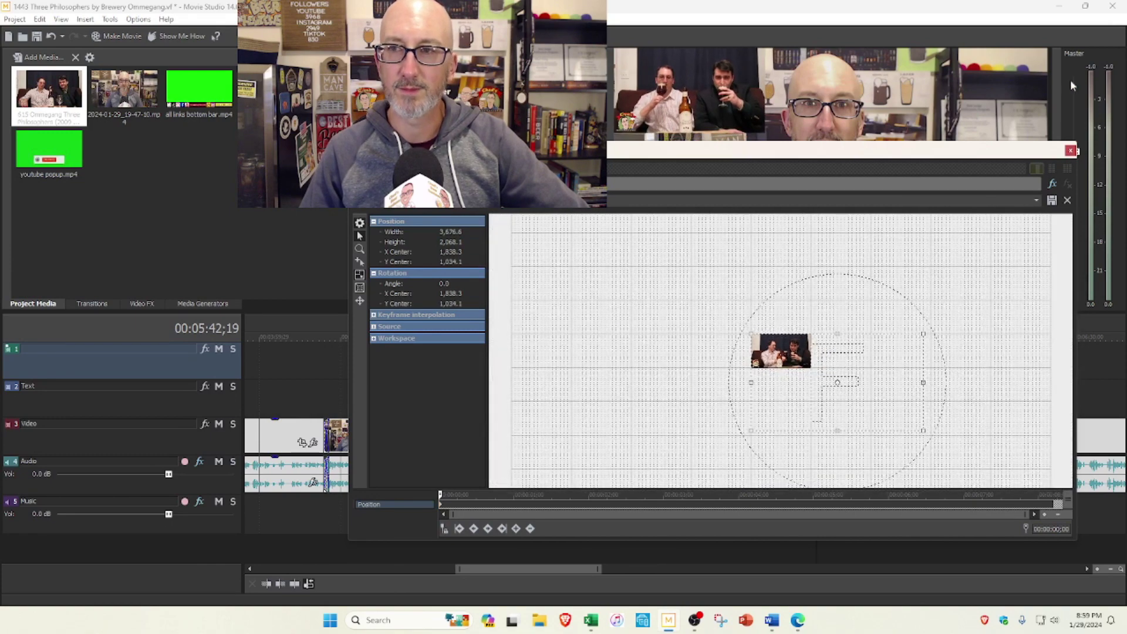
left_click(1070, 151)
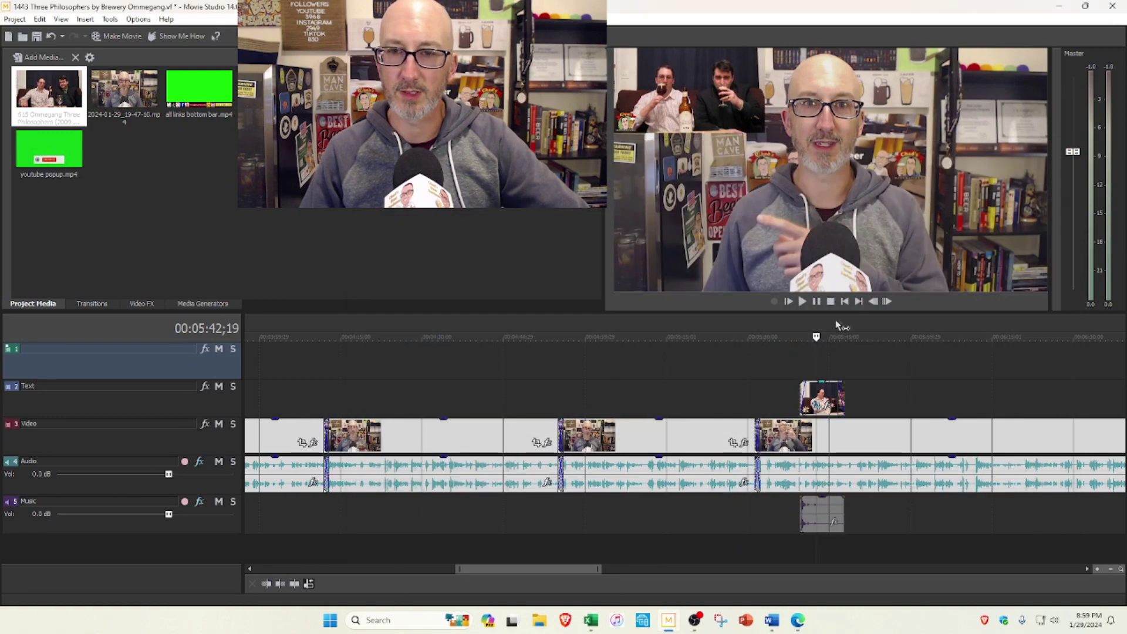
Play the toast overlay from 00:05:37;00 and extend the end of the toast clip to about 00:05:48;25
left_click(762, 384)
left_click(787, 374)
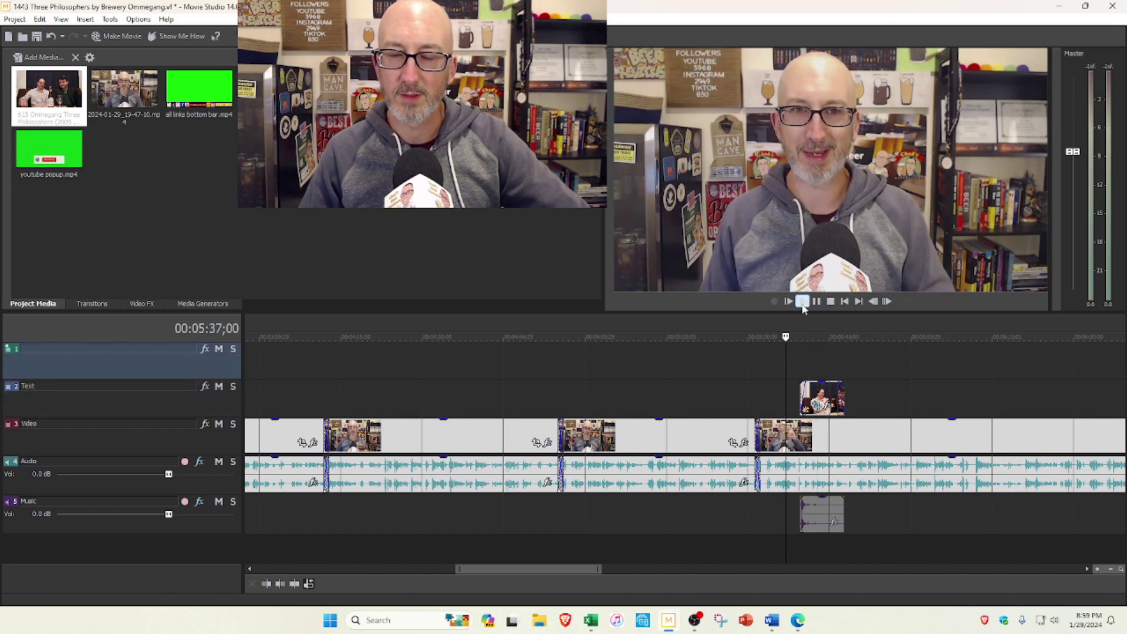
scroll(860, 378, "up", 3)
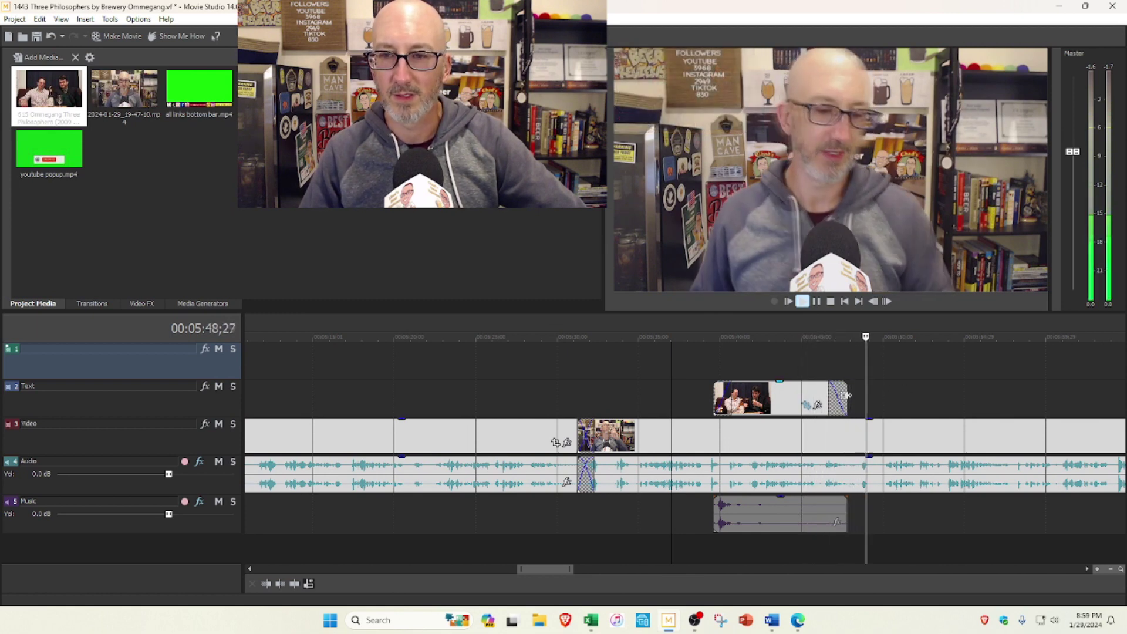
left_click_drag(846, 399, 864, 399)
scroll(868, 425, "down", 3)
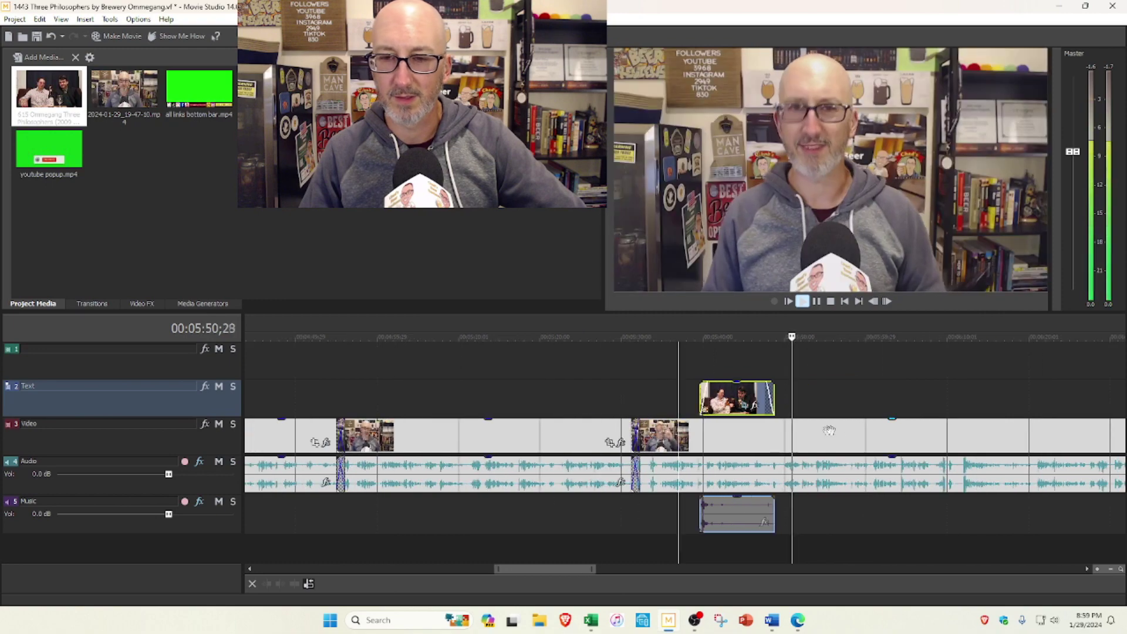
left_click(831, 301)
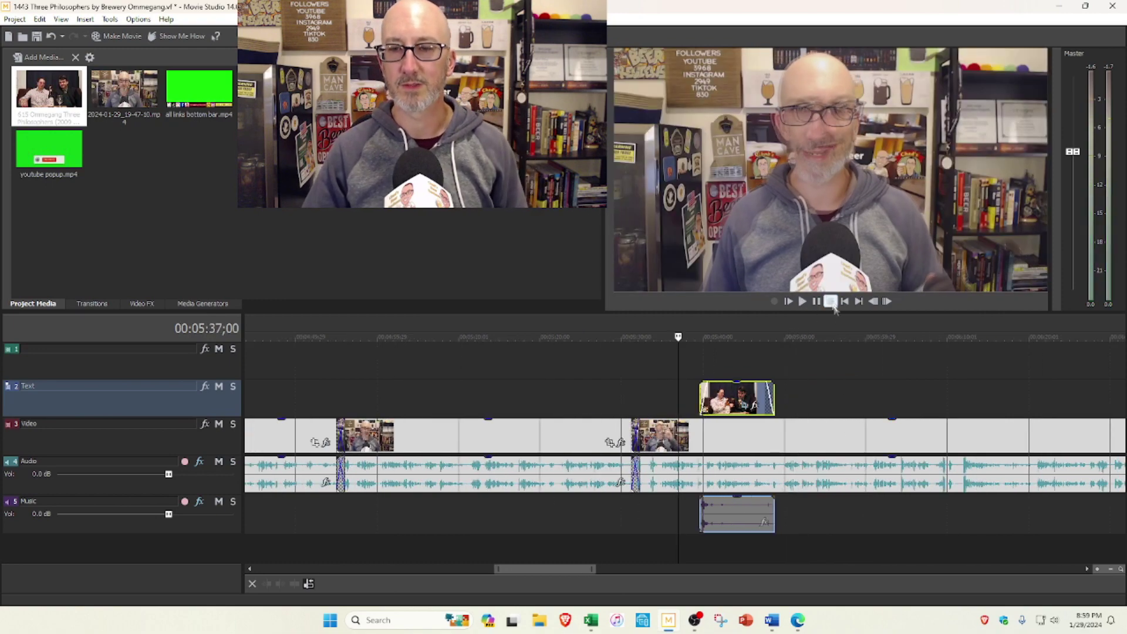
Review the main video after the toast clip, from about 00:05:54 to 00:07:00;20, for the next section needing an edit
scroll(828, 440, "down", 3)
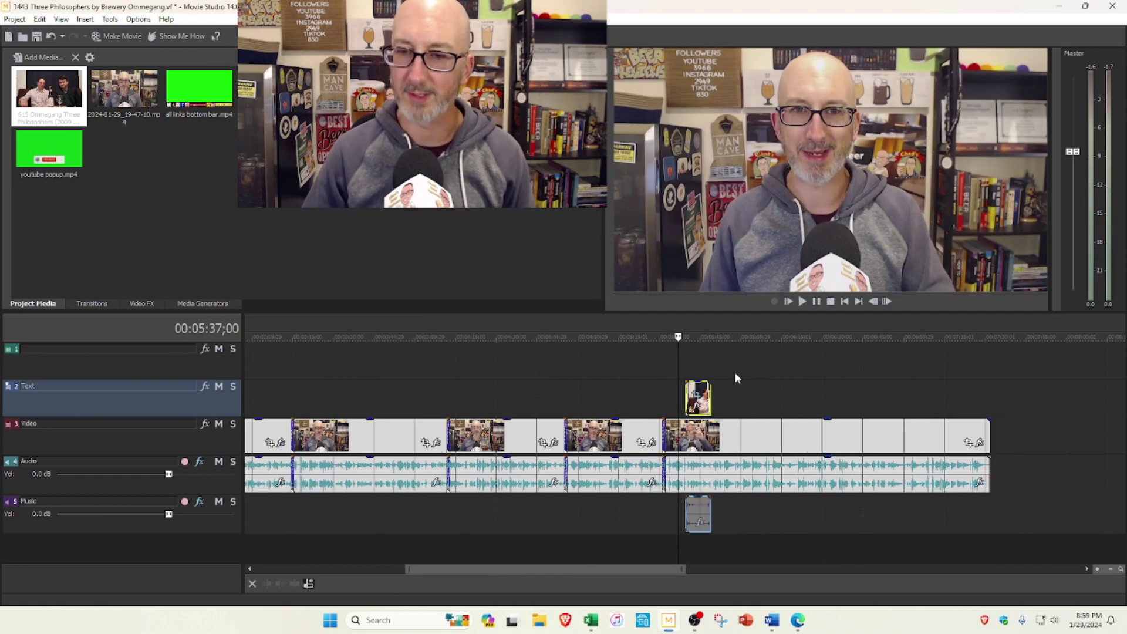
left_click(723, 402)
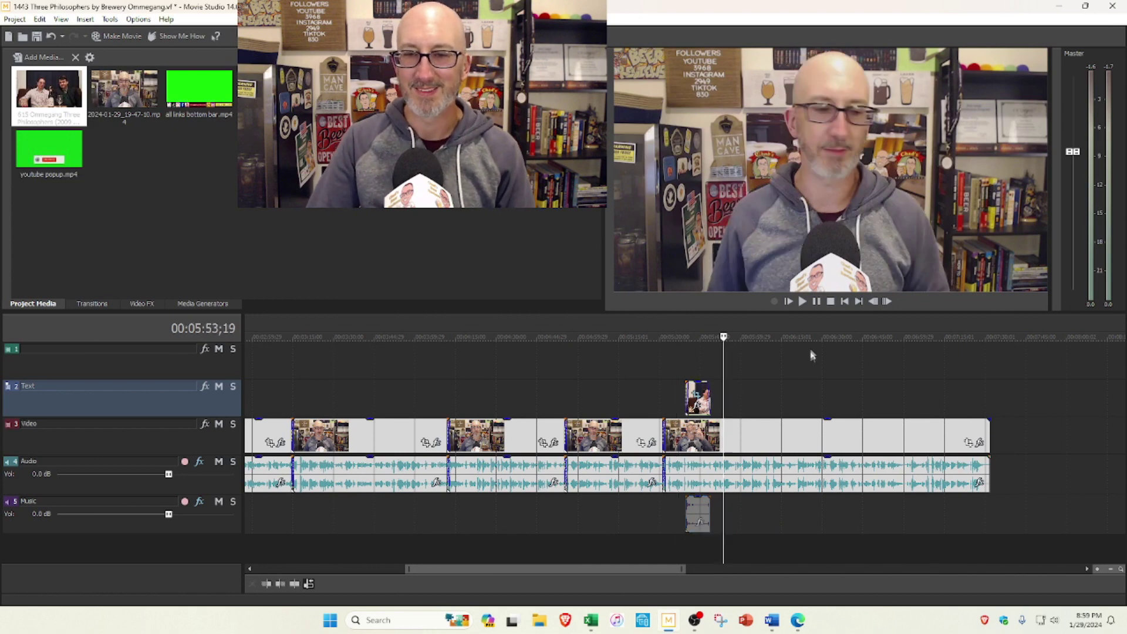
left_click(991, 375)
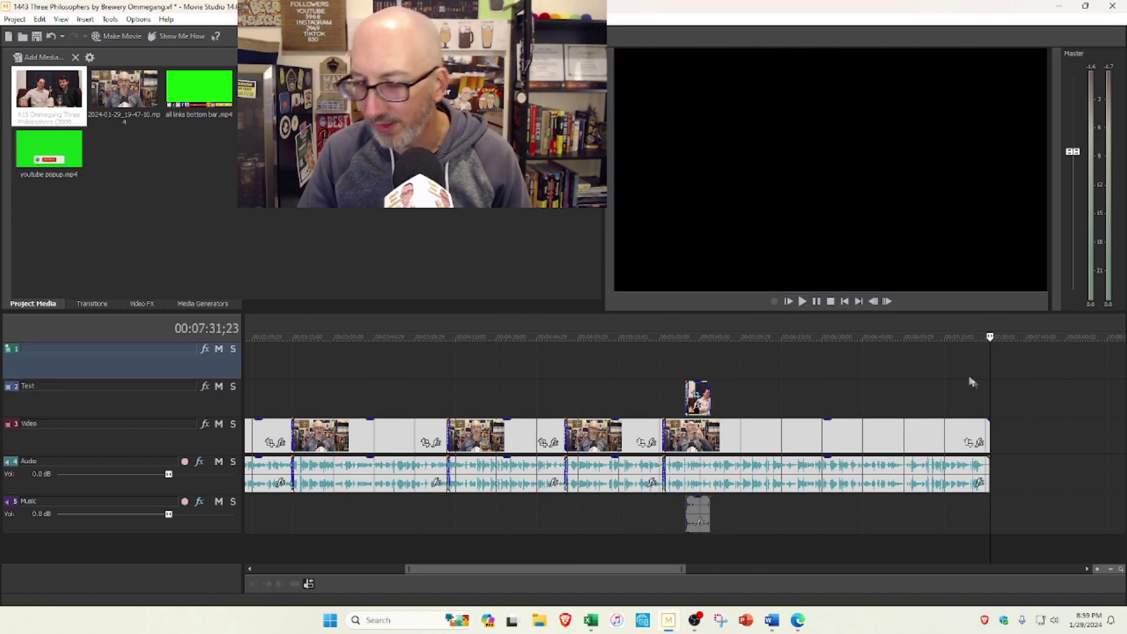
left_click(725, 386)
left_click(802, 303)
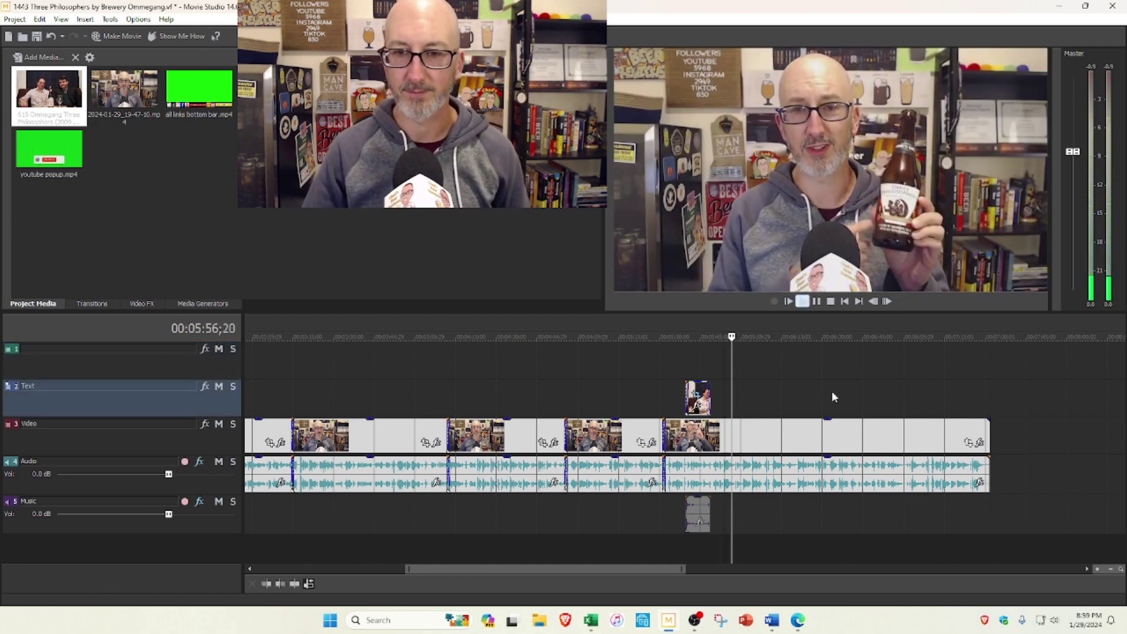
scroll(832, 391, "up", 2)
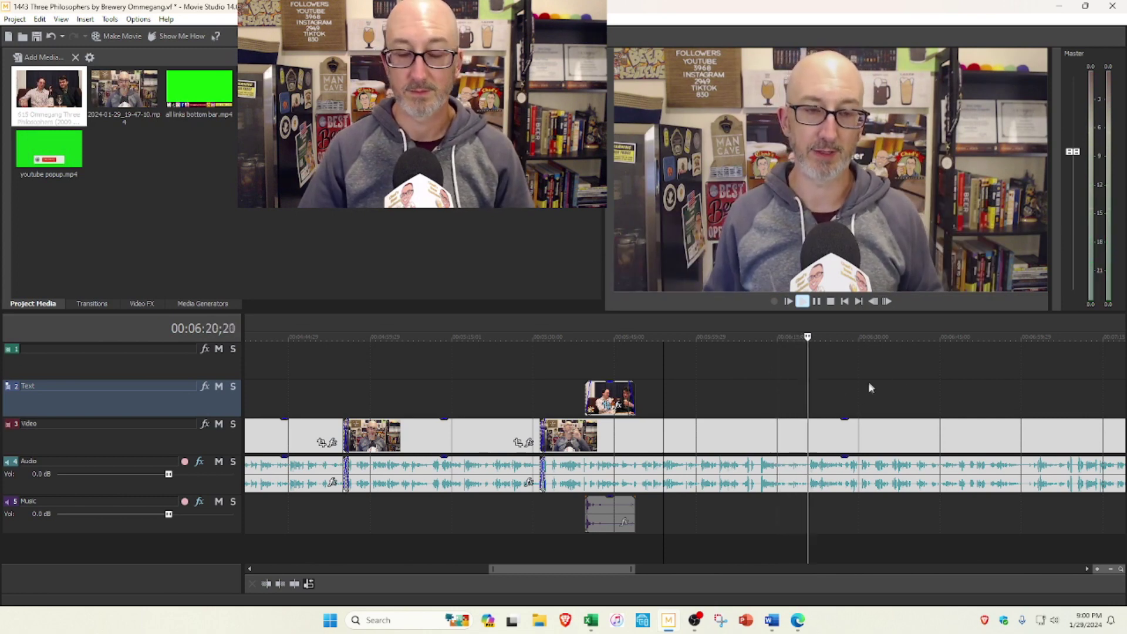
scroll(886, 411, "down", 2)
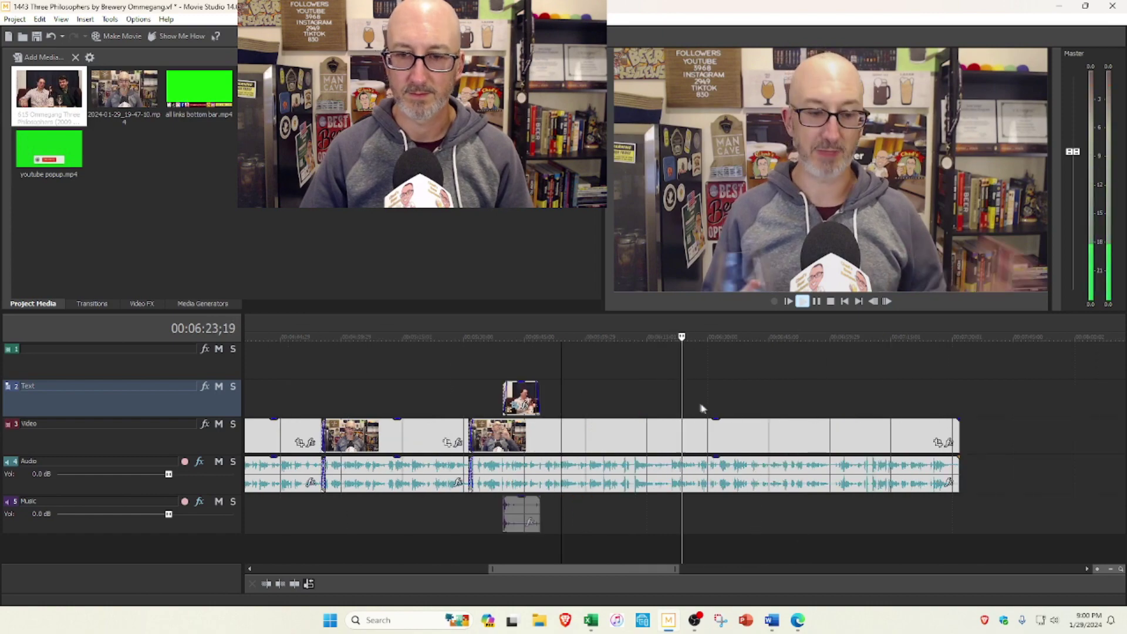
scroll(858, 414, "up", 1)
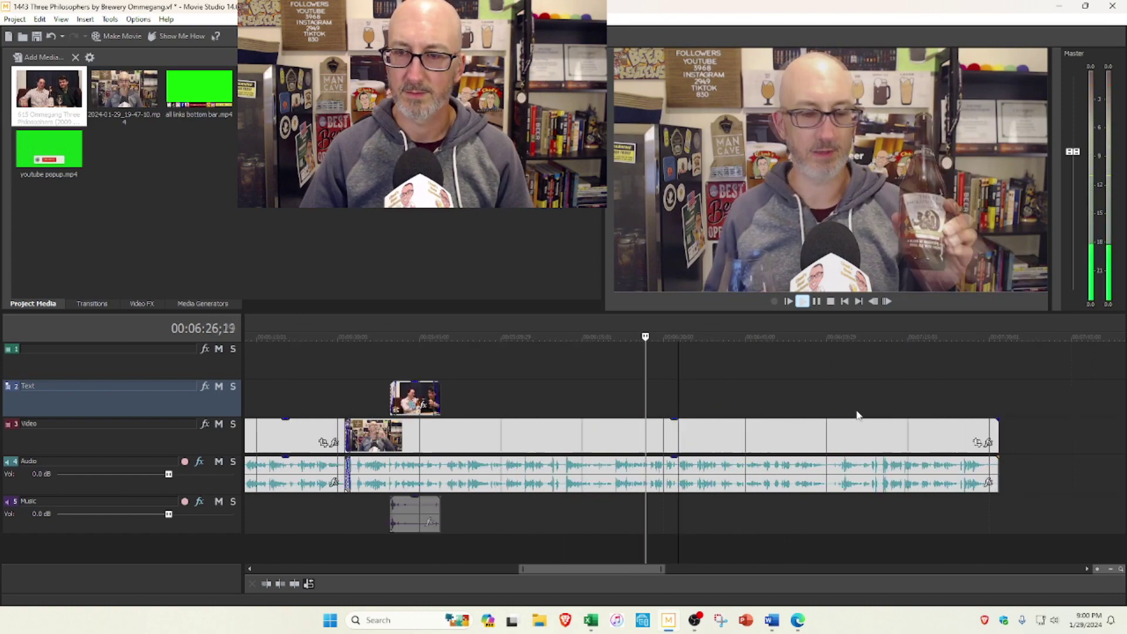
left_click_drag(646, 569, 675, 568)
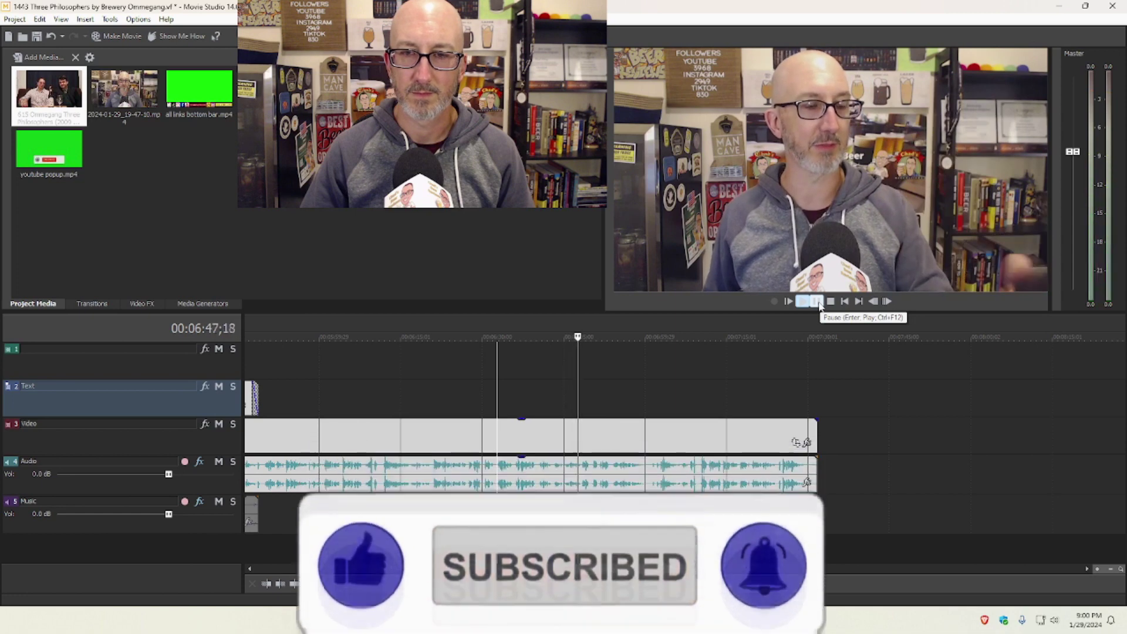
left_click(817, 303)
left_click(600, 397)
left_click(622, 390)
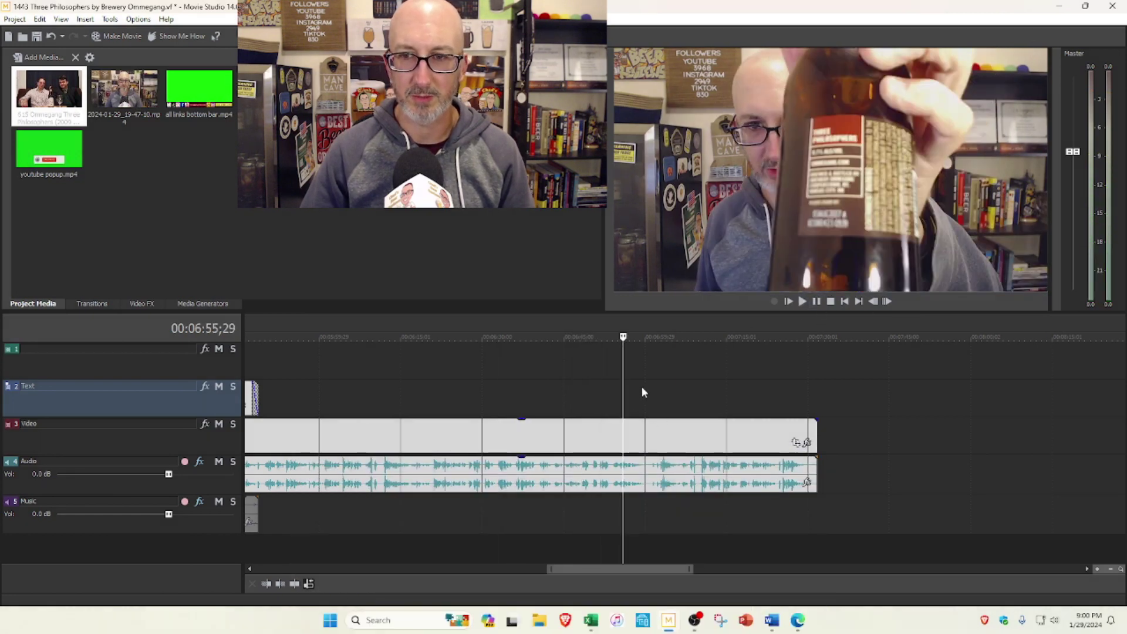
left_click(647, 386)
scroll(640, 422, "up", 2)
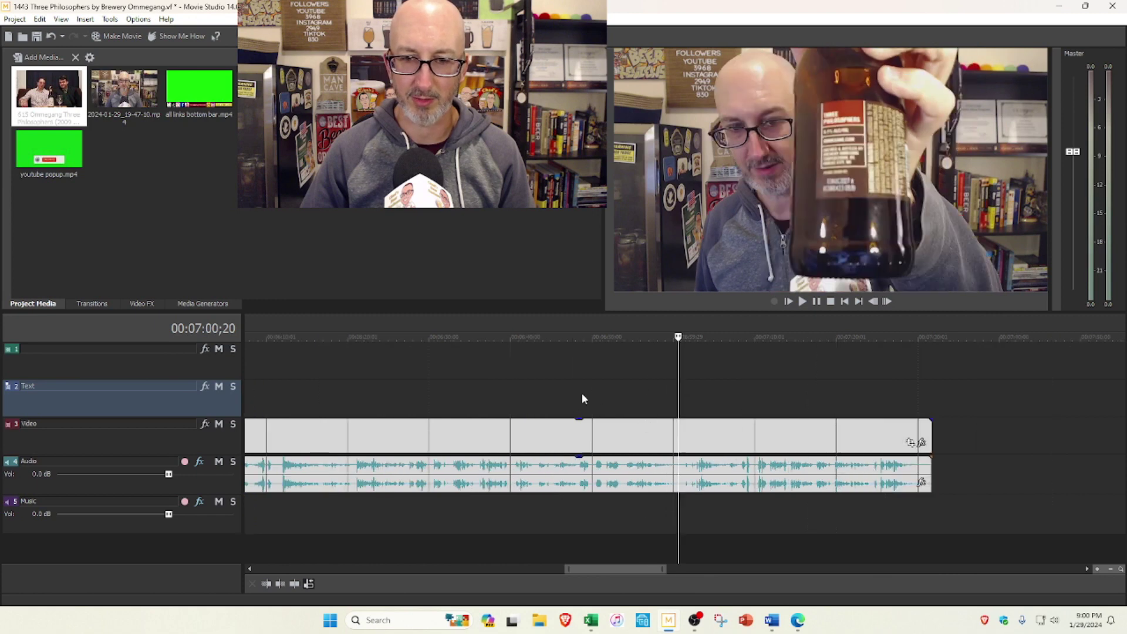
scroll(656, 400, "up", 2)
scroll(437, 379, "down", 1)
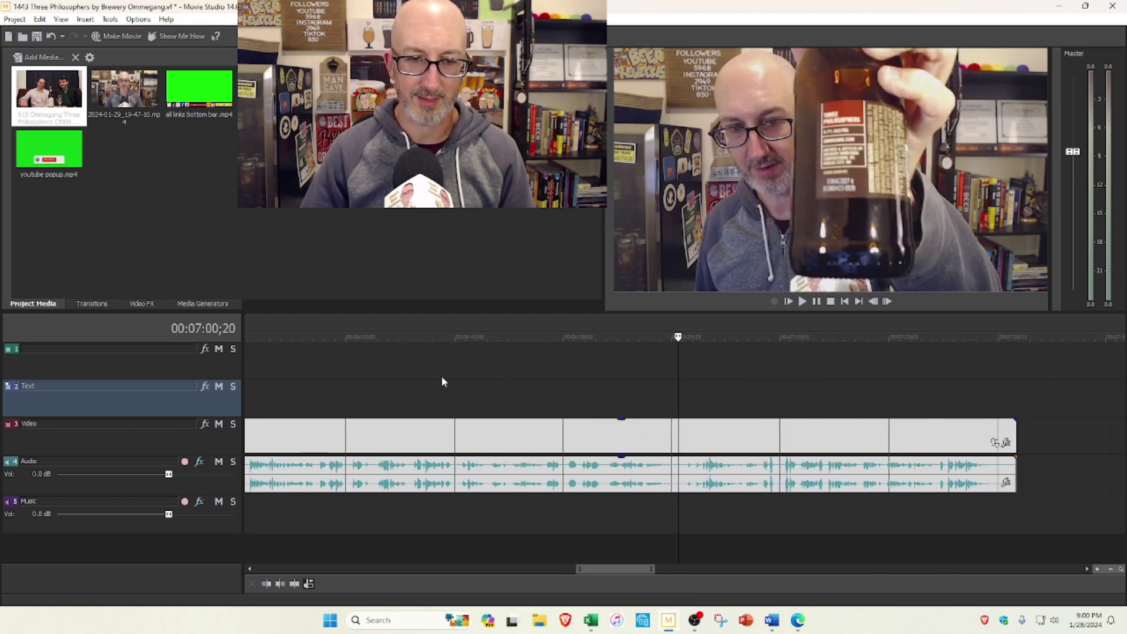
Find the moment just before the bottle is lifted toward the camera and split the main video and its audio at 00:06:43;11
left_click(499, 379)
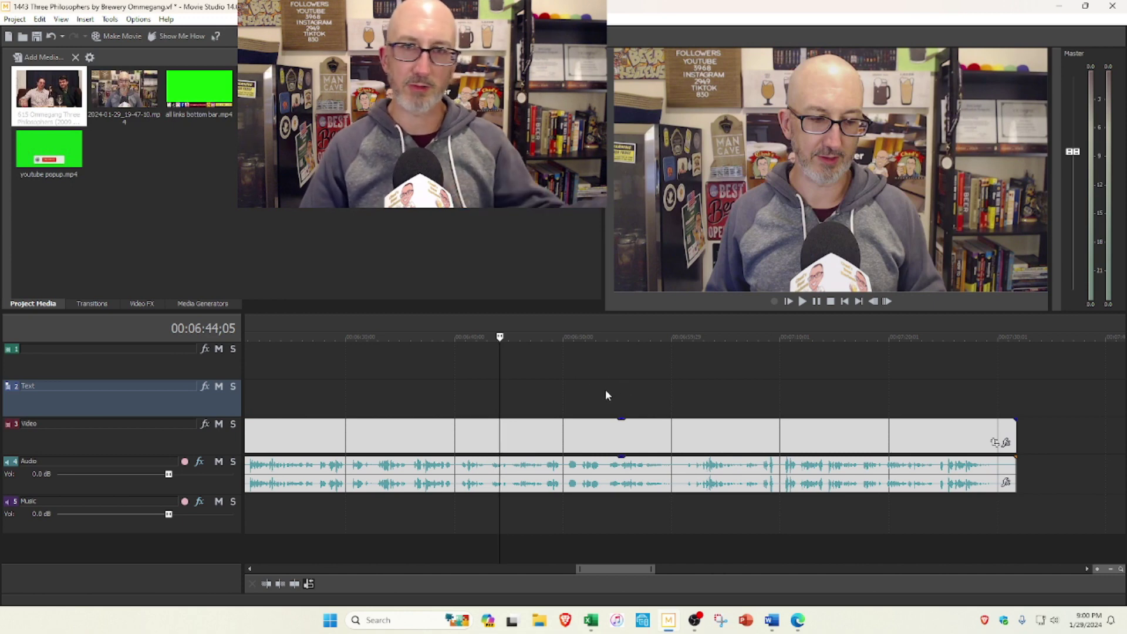
left_click(491, 376)
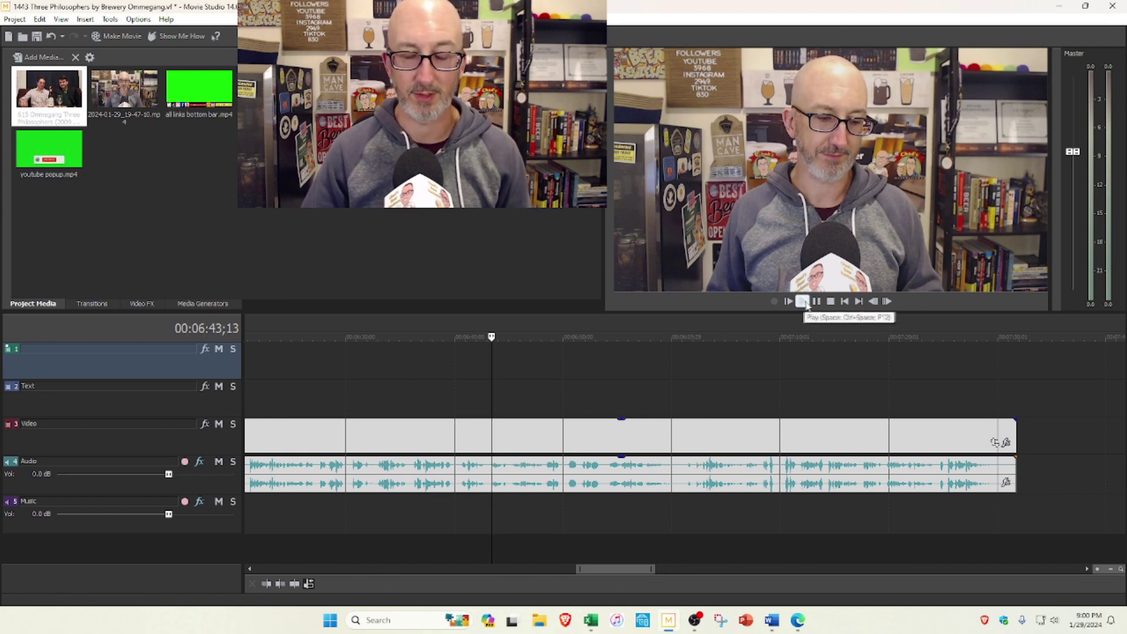
left_click(425, 391)
left_click(802, 301)
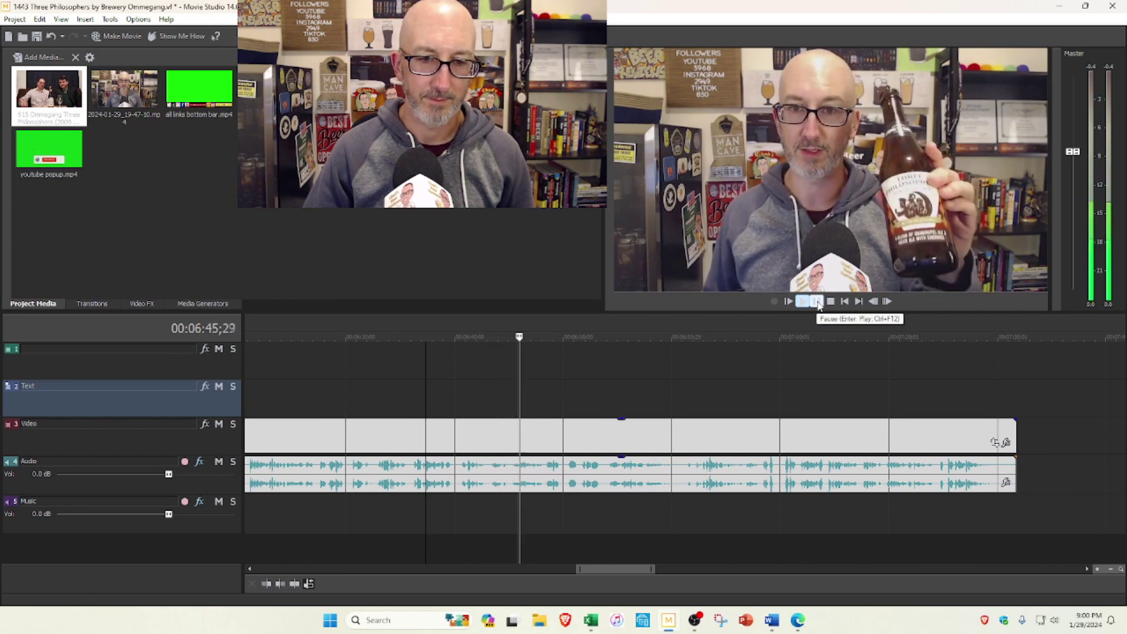
left_click(452, 380)
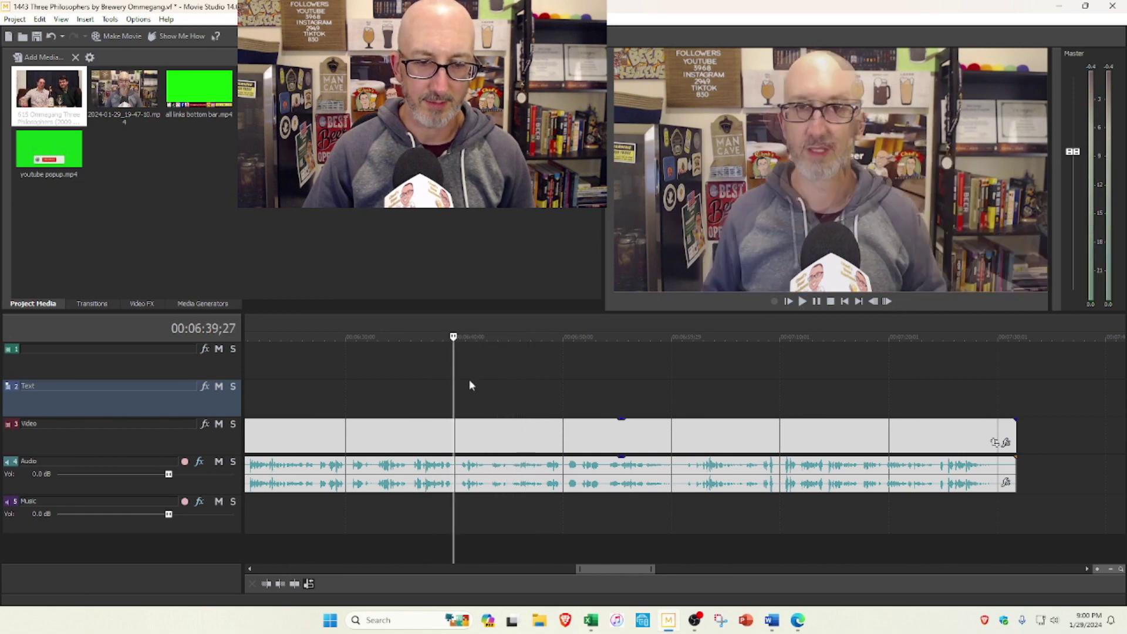
left_click(456, 393)
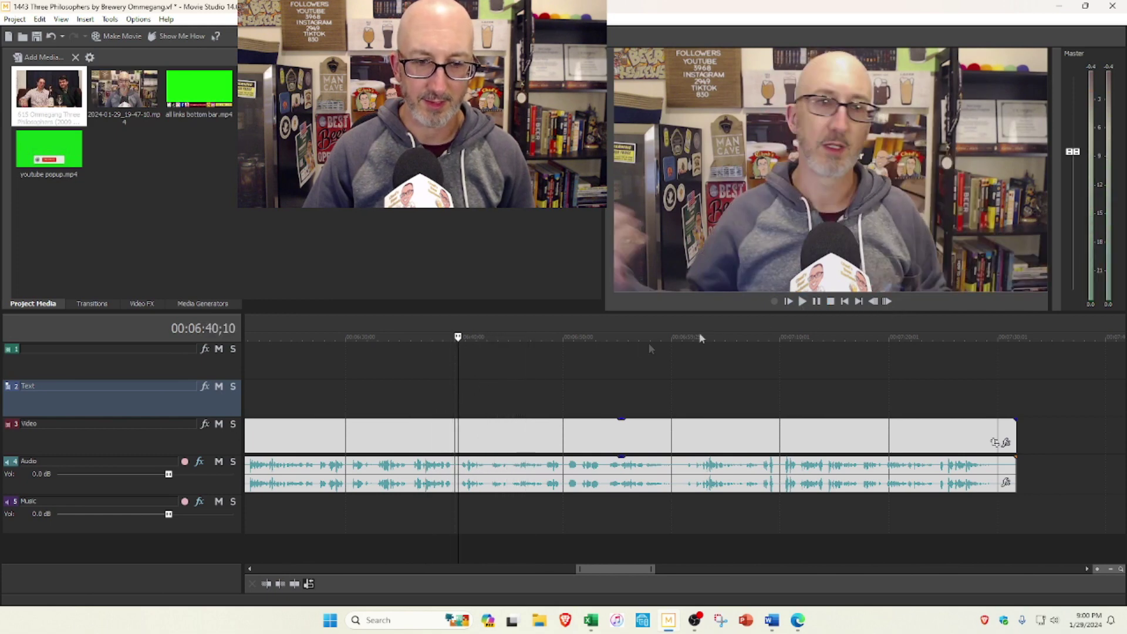
left_click(818, 302)
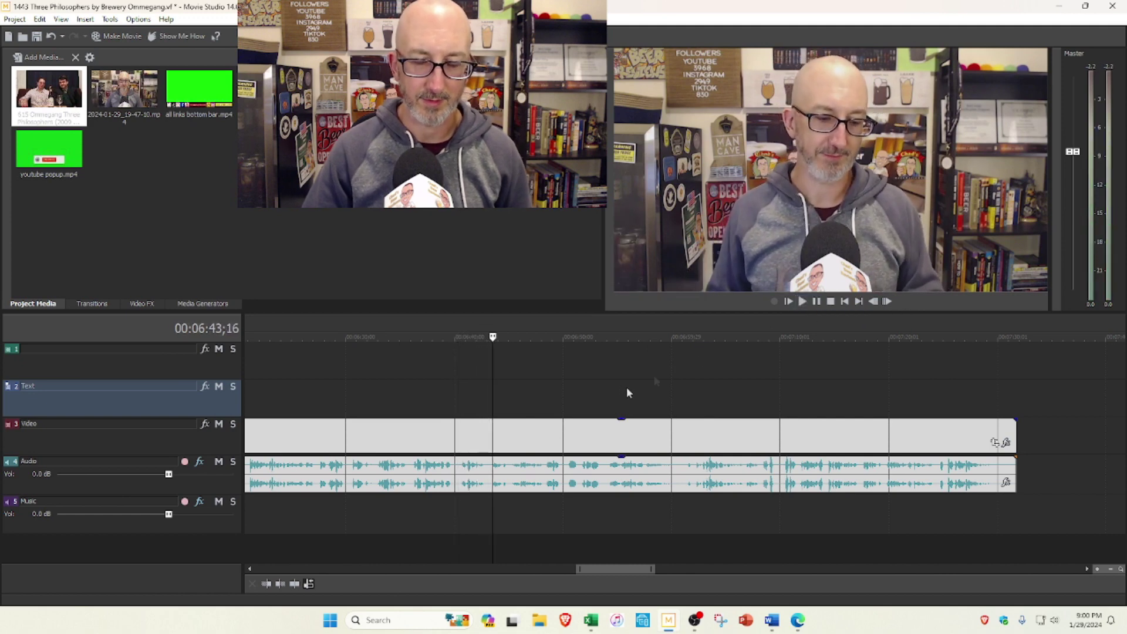
left_click(492, 432)
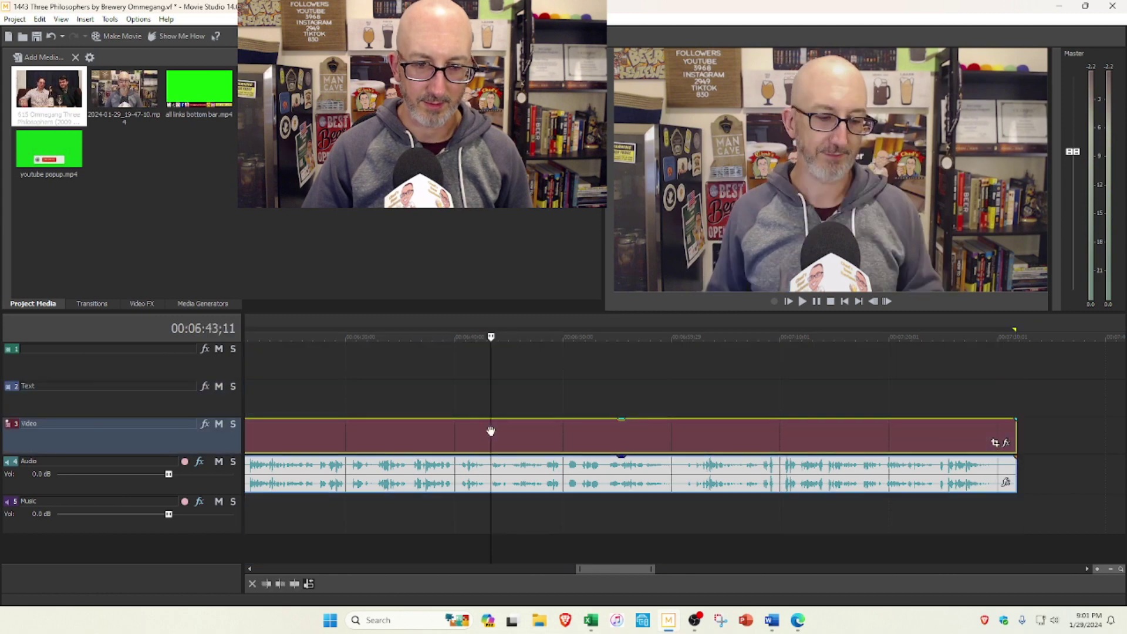
key("s")
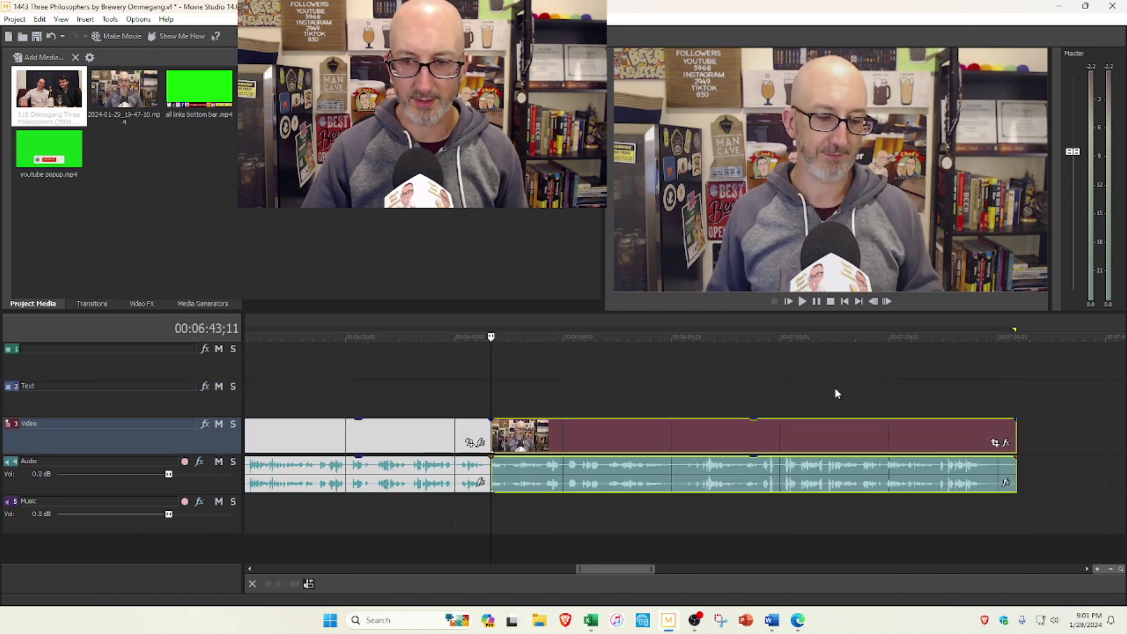
Find the end of the unwanted bottle section and split the main video and its audio at 00:07:25;01
left_click(697, 405)
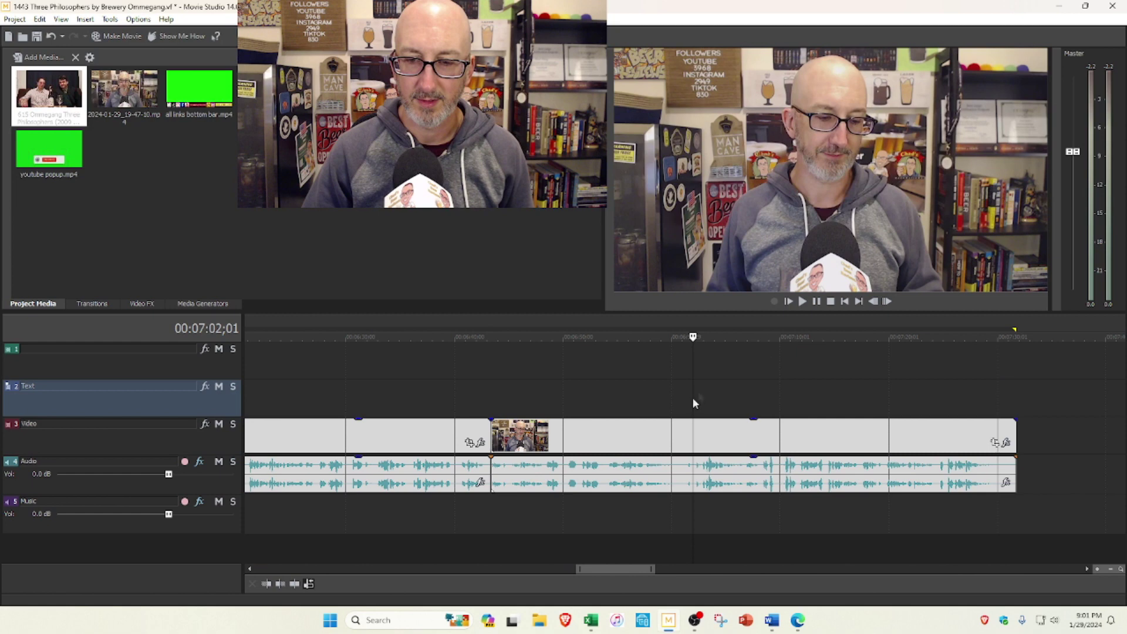
left_click(801, 301)
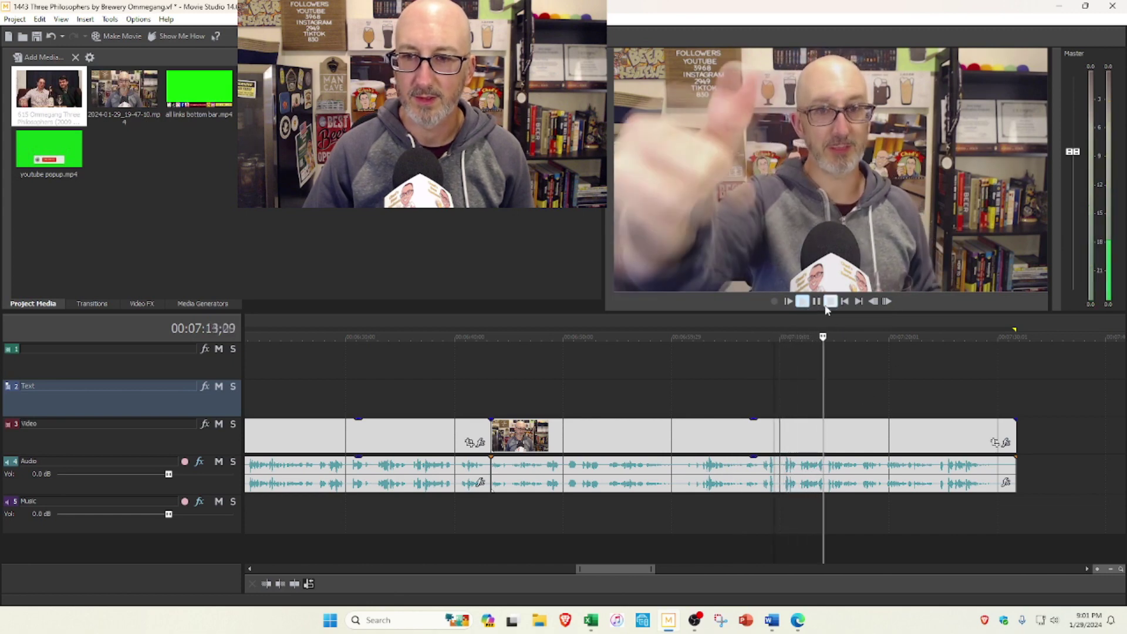
key("space")
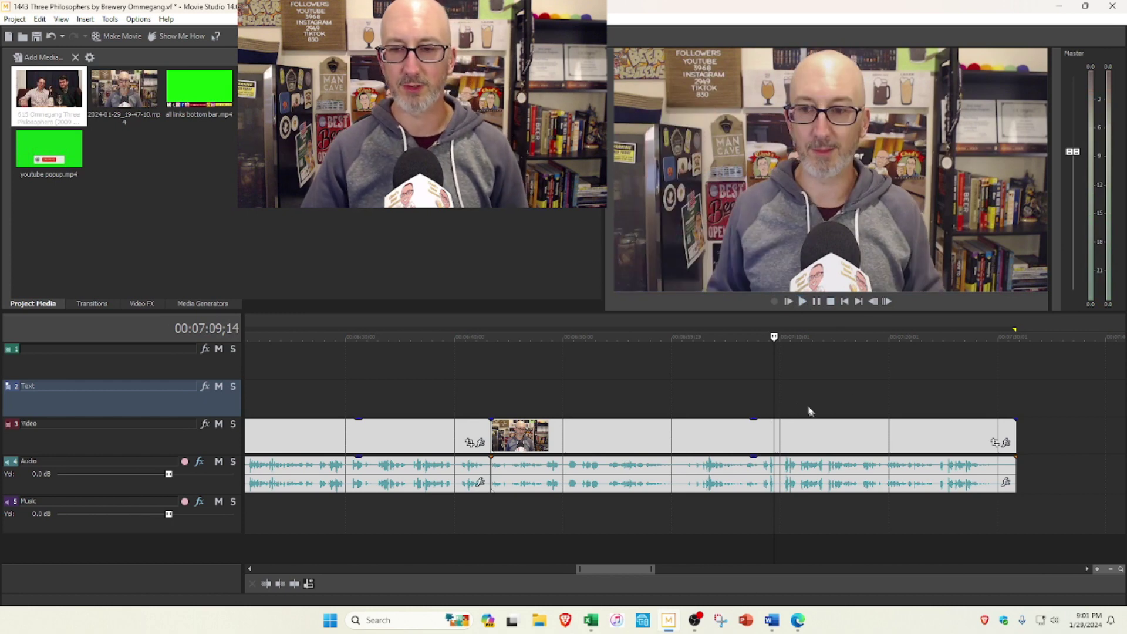
left_click(826, 405)
left_click(827, 410)
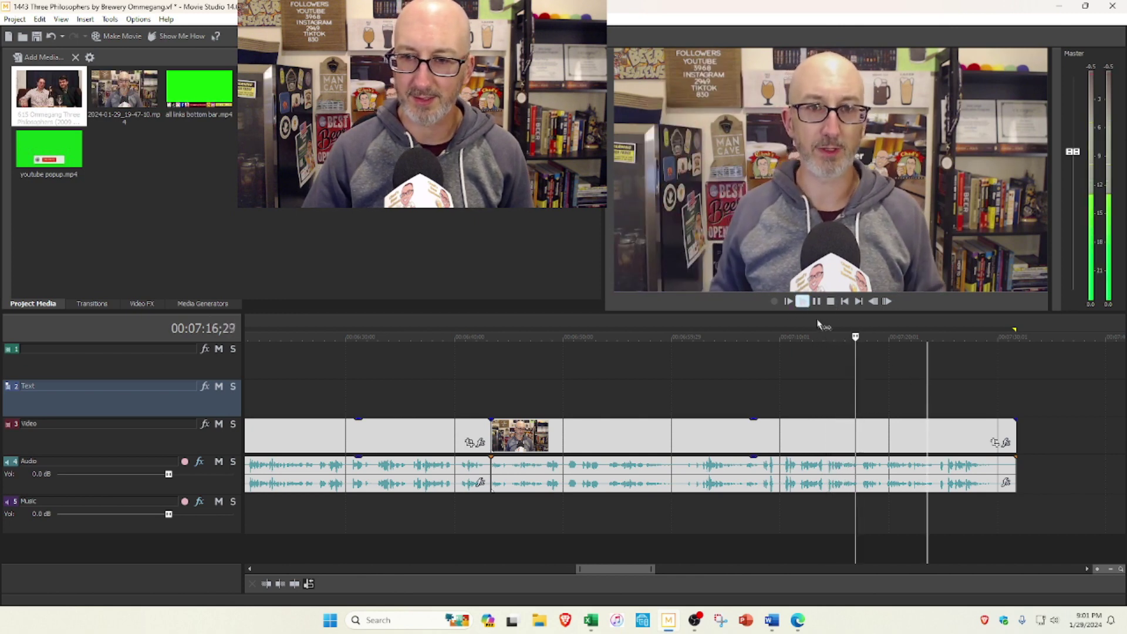
left_click(927, 391)
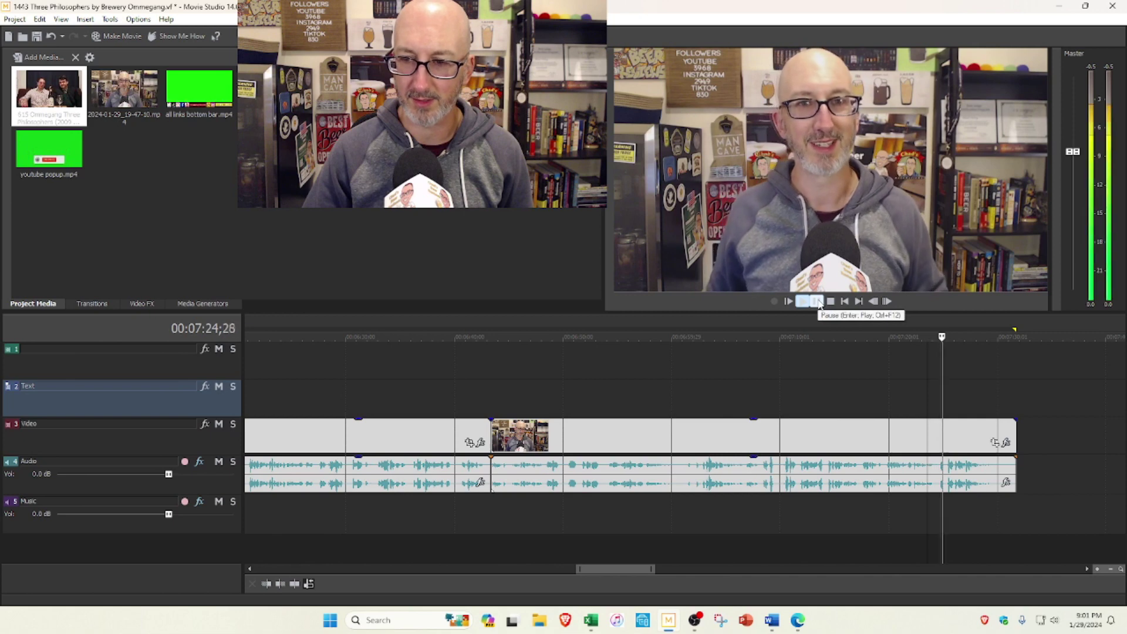
left_click(817, 301)
left_click(941, 398)
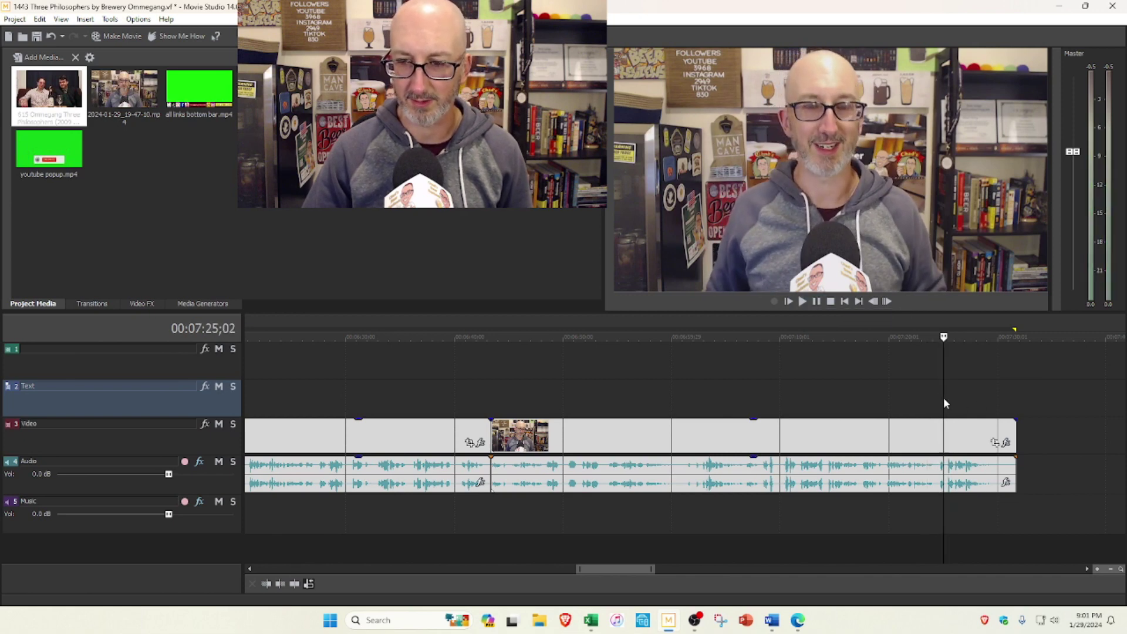
double_click(942, 397)
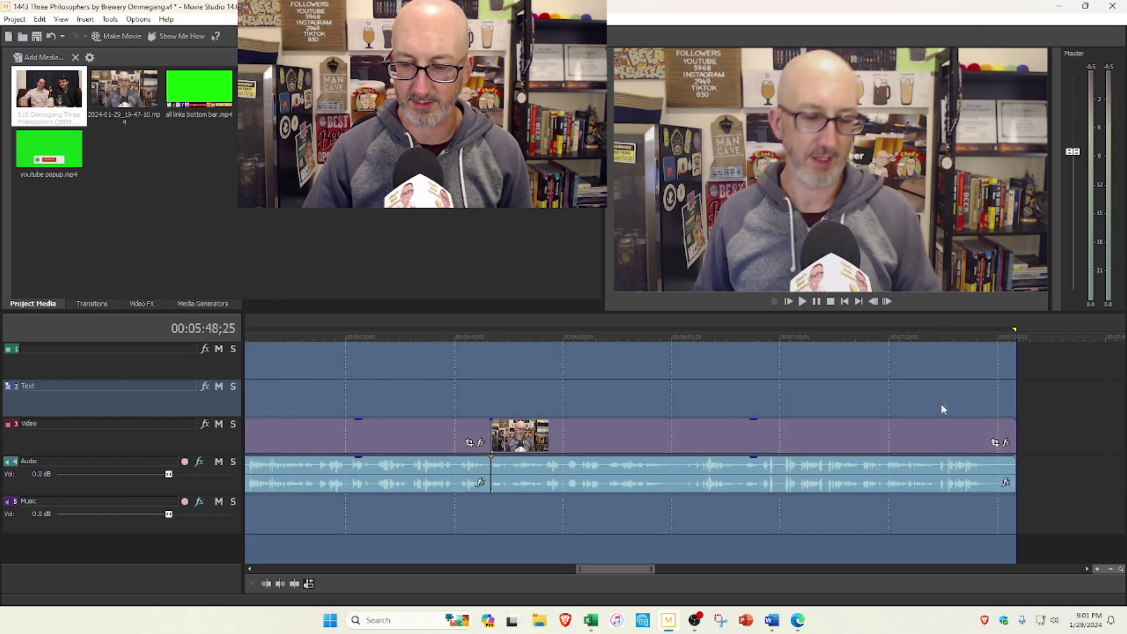
left_click(942, 404)
left_click(944, 411)
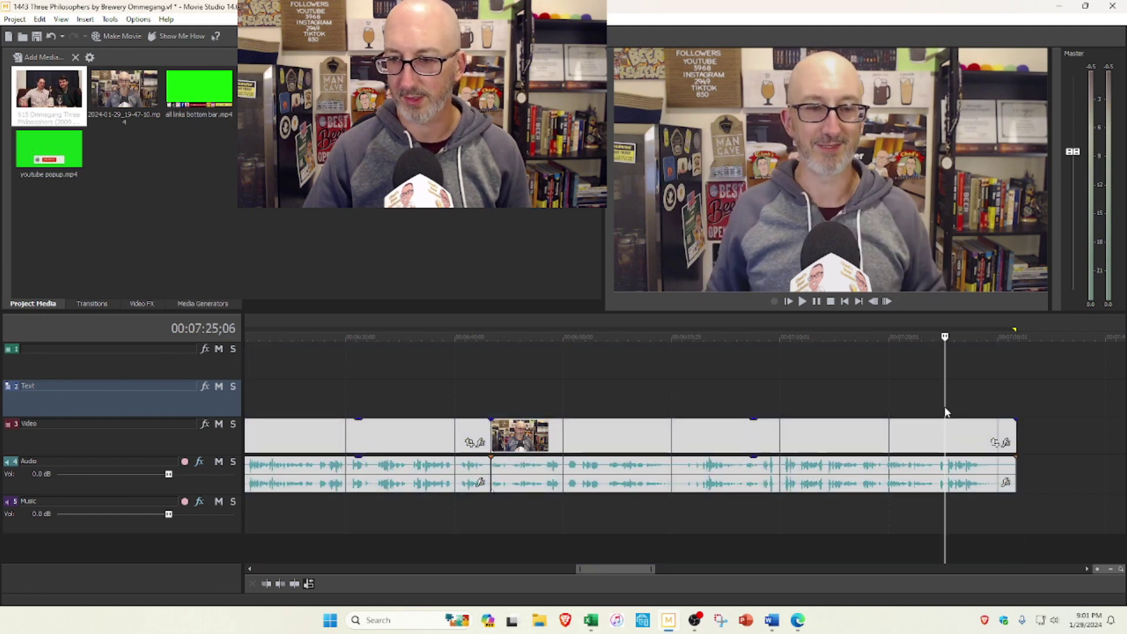
scroll(838, 414, "up", 4)
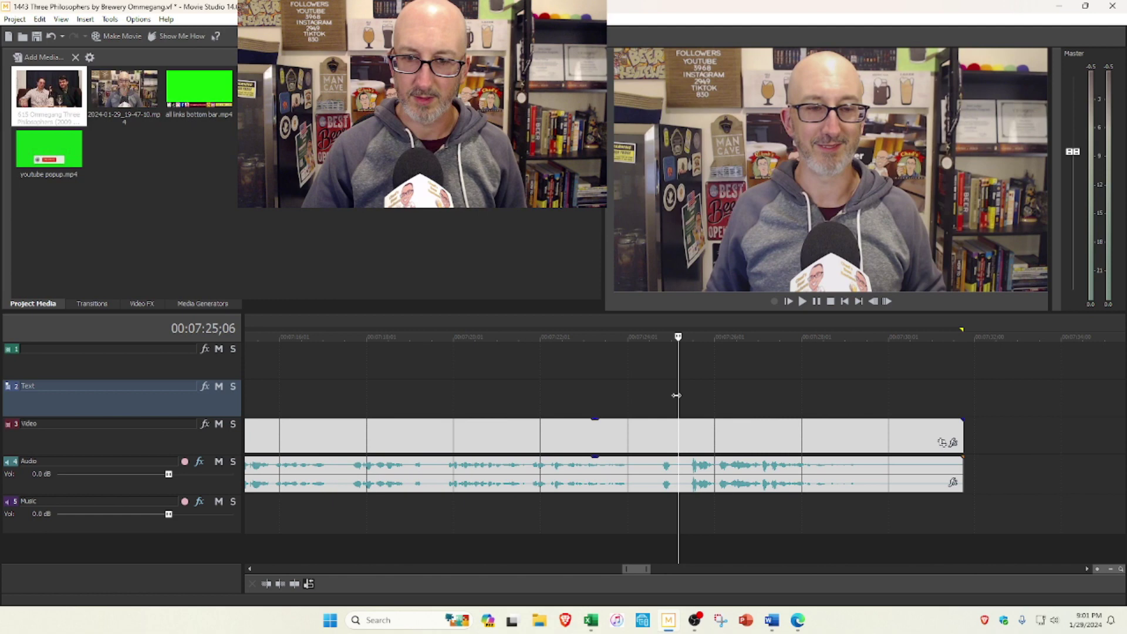
key("s")
scroll(704, 411, "down", 5)
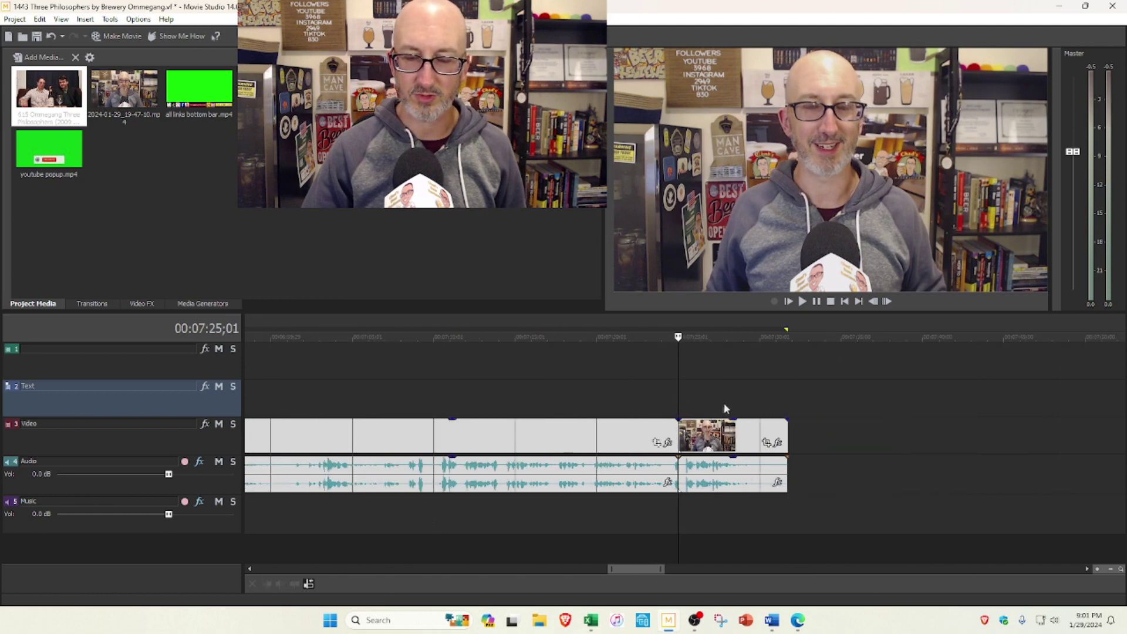
Delete the main video and audio between 00:06:43;11 and 00:07:25;01 and close the gap
scroll(551, 443, "down", 2)
left_click(552, 443)
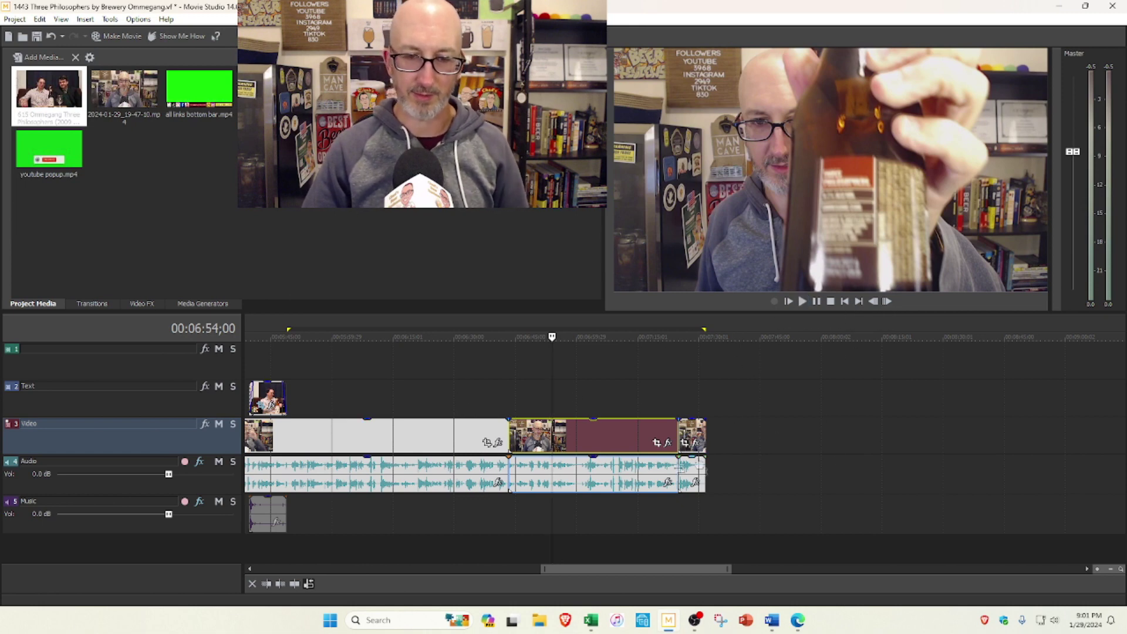
left_click(580, 433)
key("Delete")
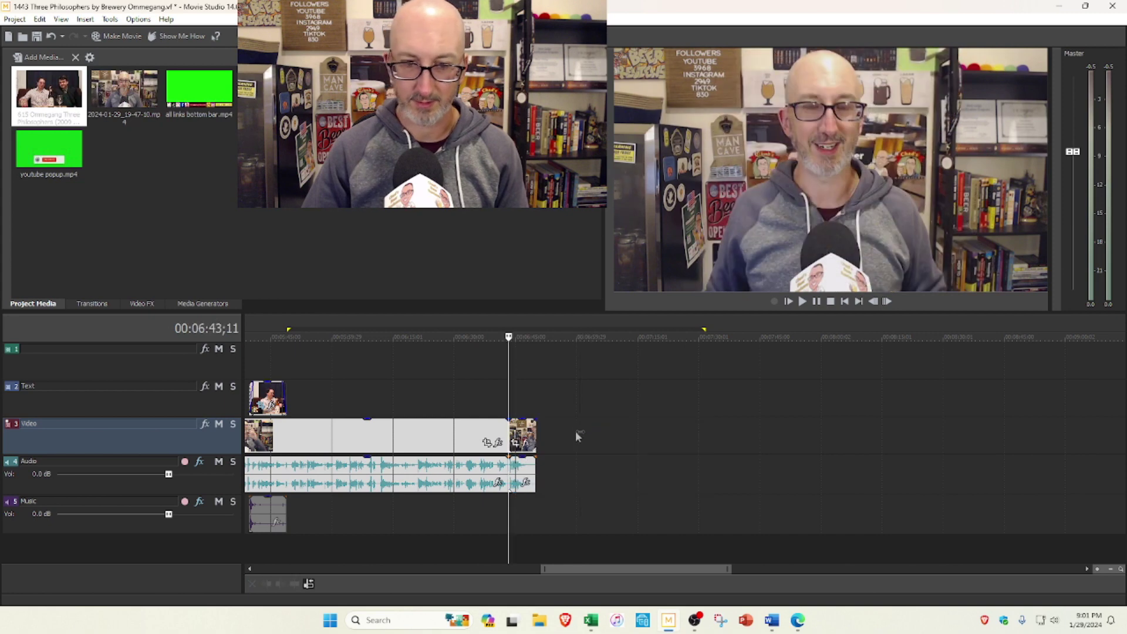
Overlap the final video and audio clip with the preceding one by one second, creating a crossfade at 00:06:42;11
key("Up")
key("Up")
key("Up")
key("Up")
key("Up")
left_click_drag(763, 437, 730, 437)
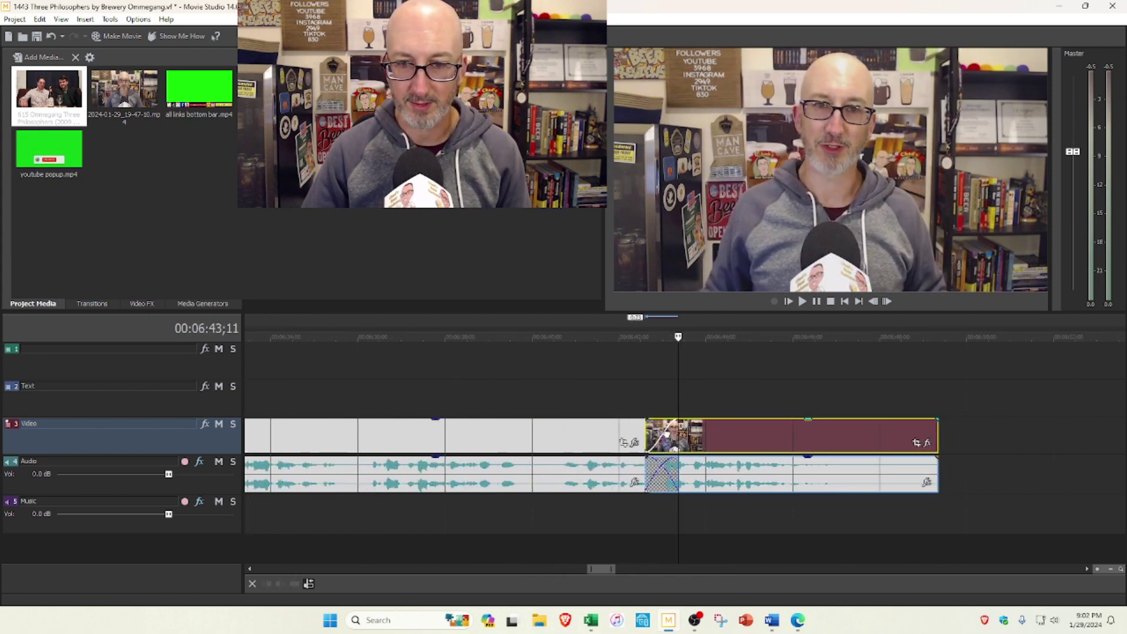
key("ctrl+Left")
Add a fade-out of about one second to the end of the main video and play the ending
key("Down")
key("Down")
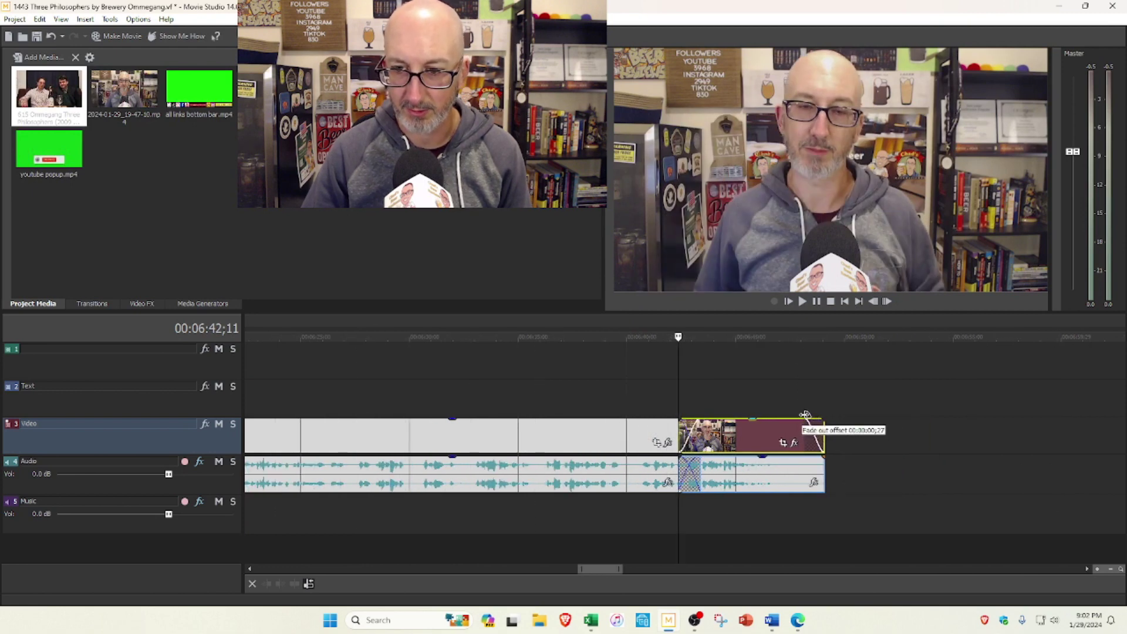
left_click(659, 388)
key("space")
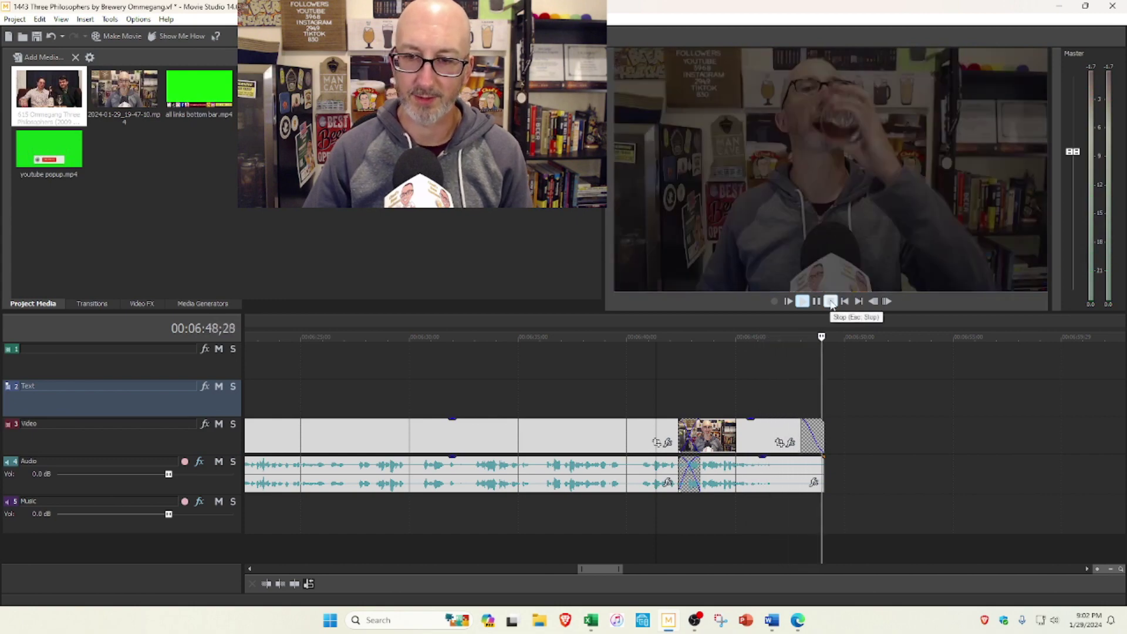
left_click(830, 301)
Place an audio clip about 16 seconds long directly after the main video's end on the Audio track and play part of it
scroll(872, 452, "down", 3)
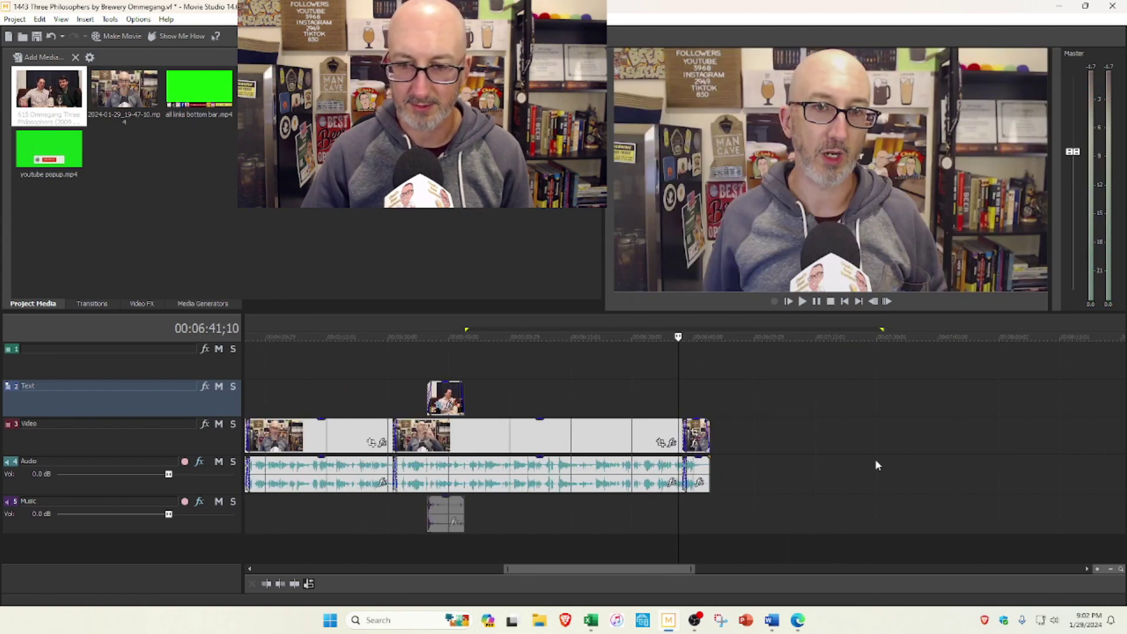
left_click_drag(49, 94, 722, 422)
left_click(722, 418)
scroll(748, 420, "up", 2)
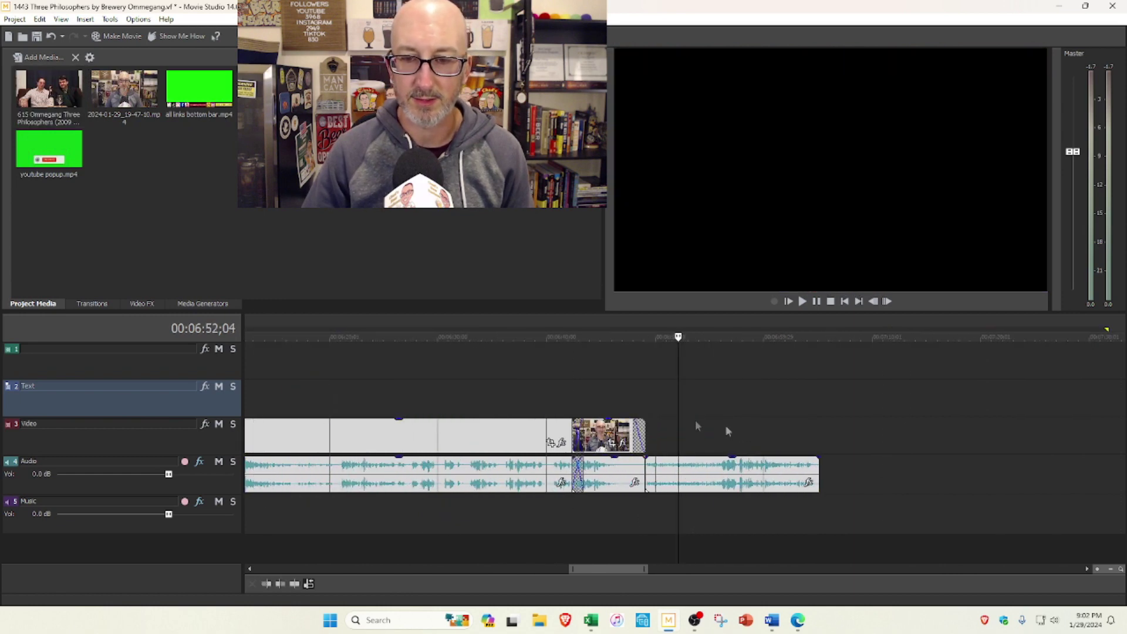
left_click(803, 302)
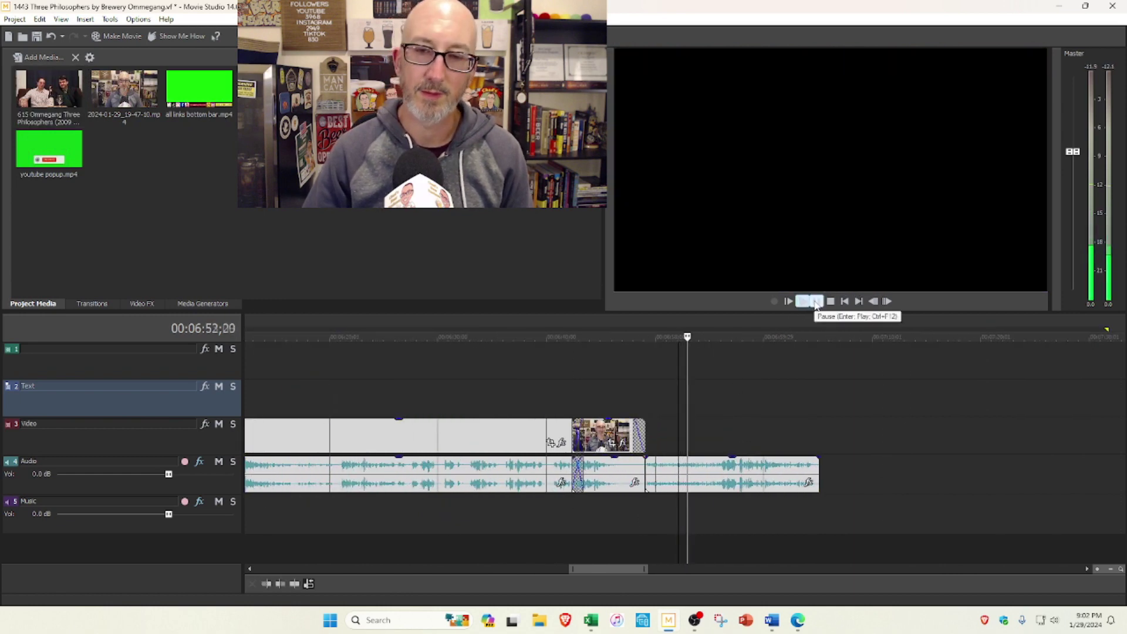
key("Return")
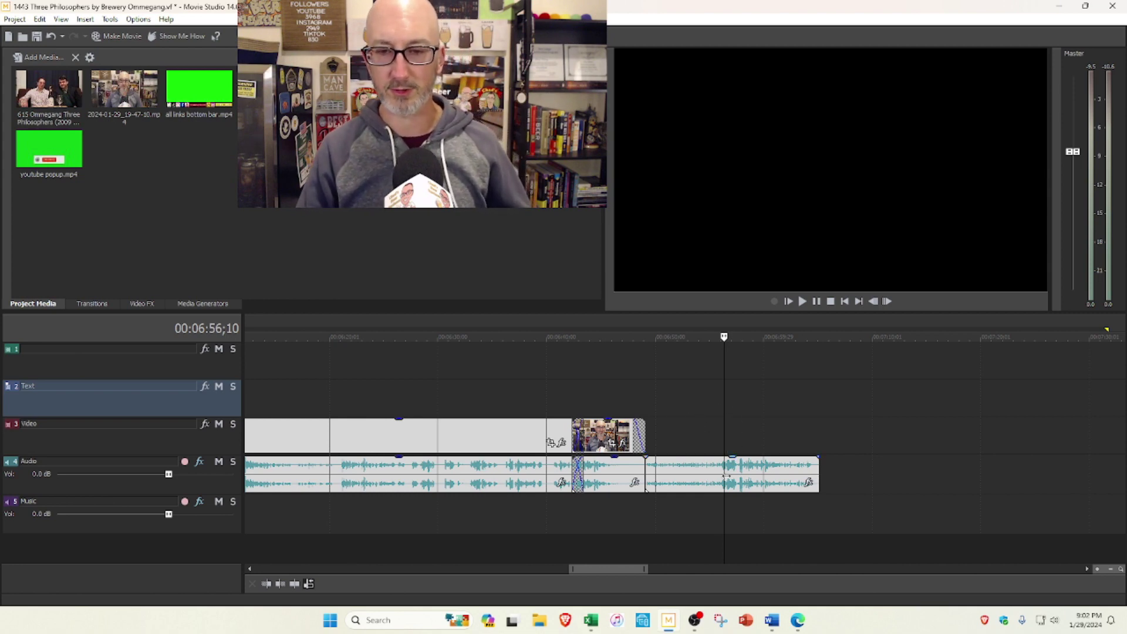
Place all links bottom bar.mp4 on the Text track at about 00:03:27 and its audio on the Music track
scroll(727, 475, "down", 6)
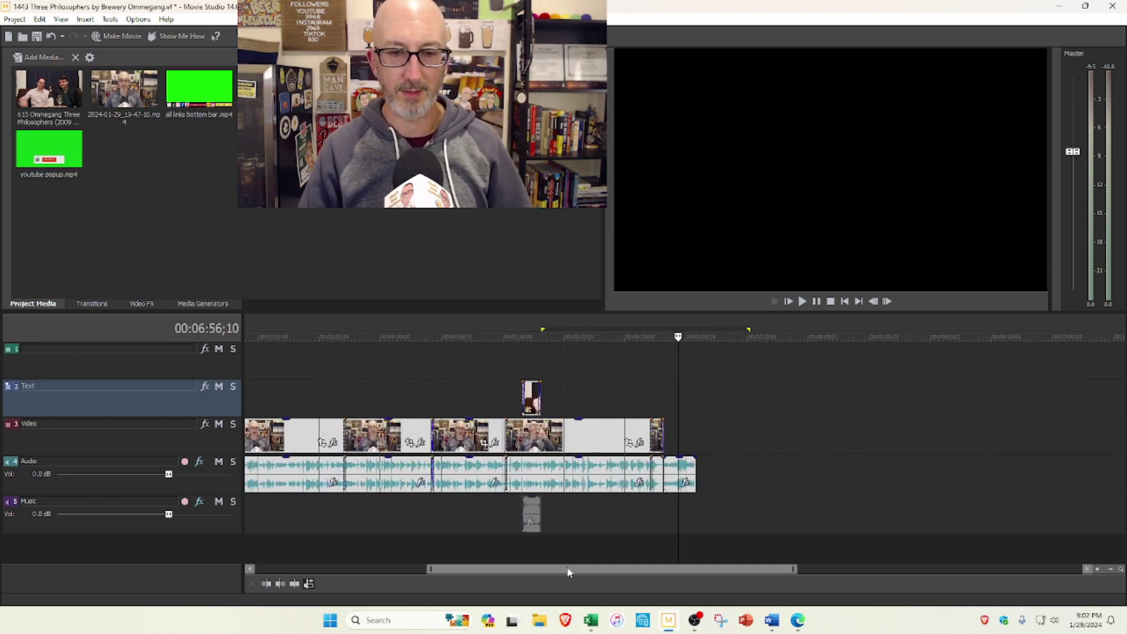
scroll(581, 546, "down", 4)
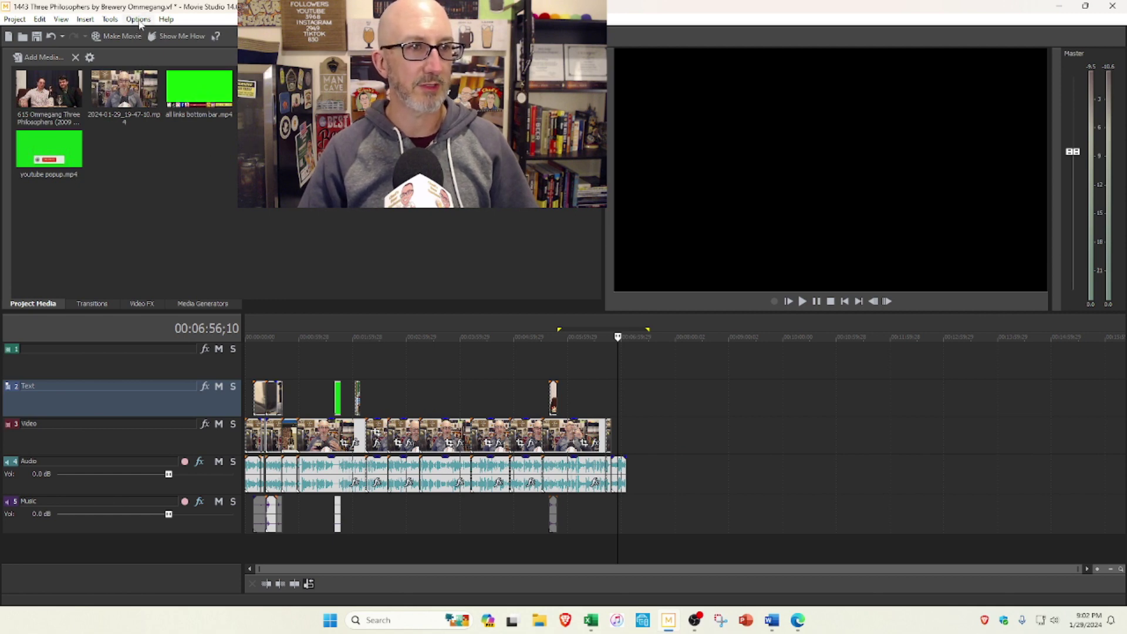
left_click_drag(185, 95, 438, 399)
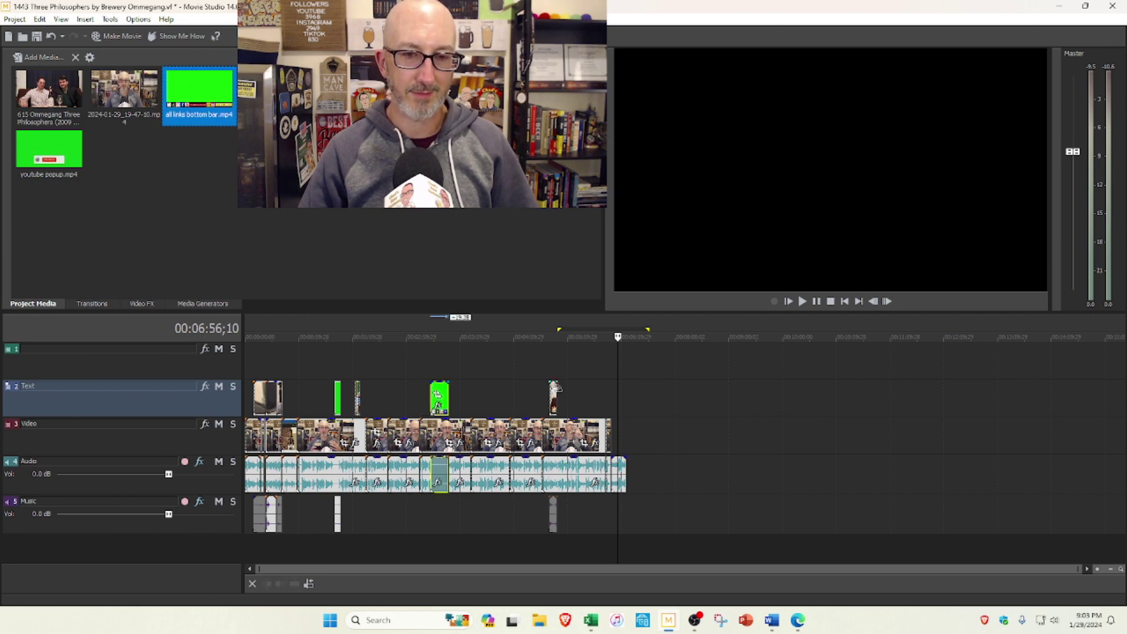
left_click_drag(436, 469, 437, 522)
left_click_drag(438, 429, 437, 399)
Apply VEGAS Chroma Keyer to the bottom bar clip and sample its green background as the key colour
left_click(437, 355)
scroll(438, 355, "up", 5)
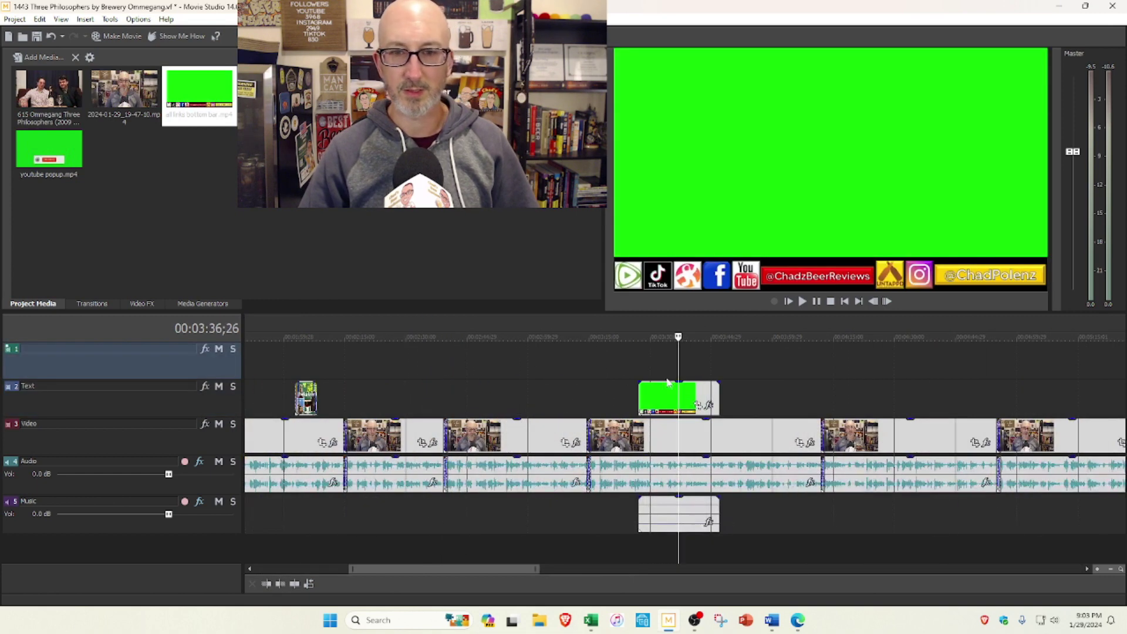
scroll(668, 382, "up", 3)
left_click(750, 406)
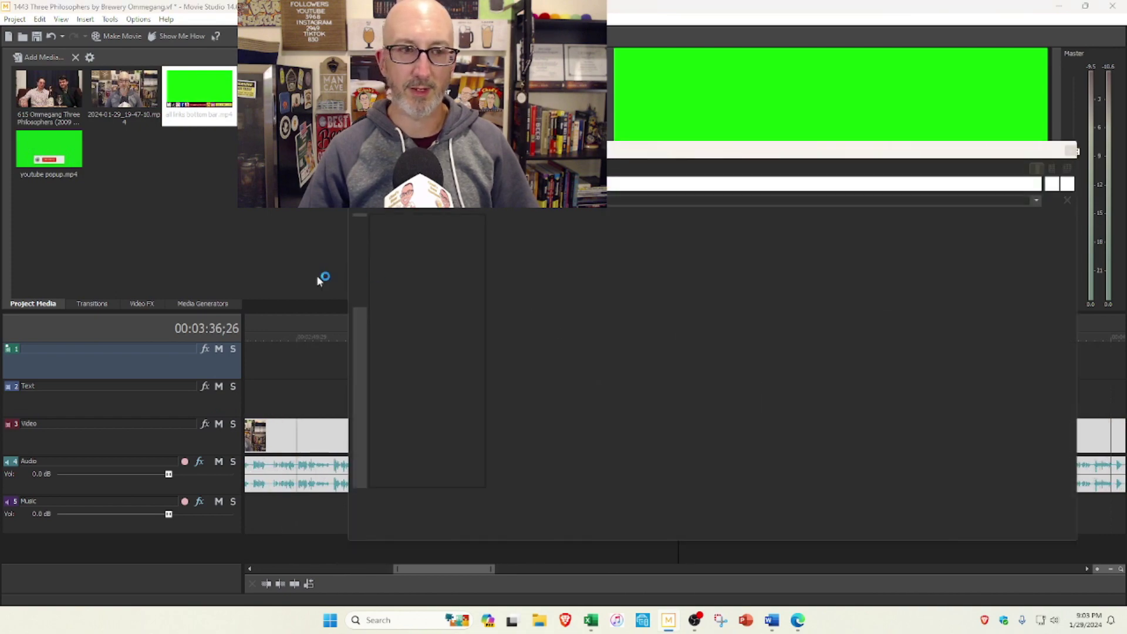
left_click(247, 325)
left_click(911, 148)
left_click(457, 237)
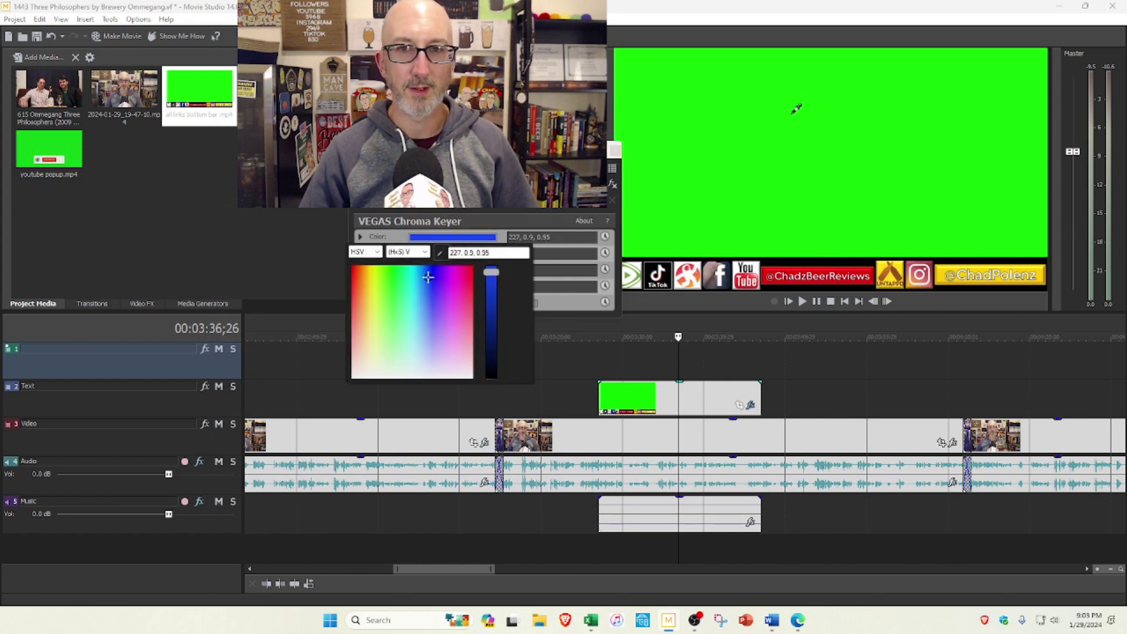
left_click(793, 112)
left_click(616, 152)
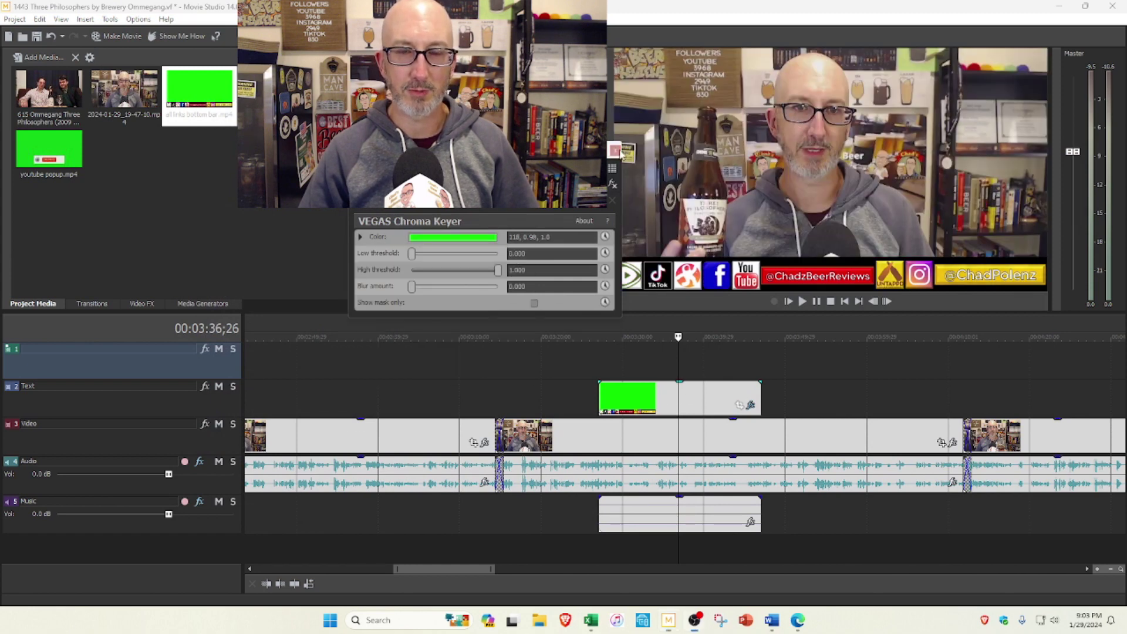
left_click(614, 153)
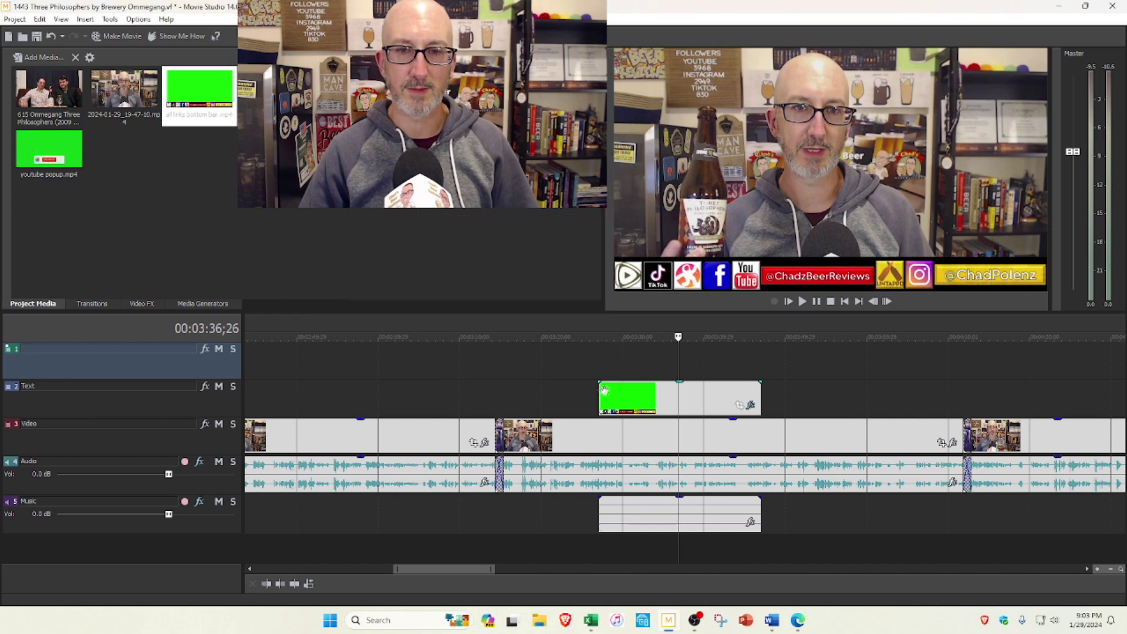
Add a fade-in and a fade-out of about one second each to the bottom bar clip
left_click_drag(599, 381, 604, 380)
left_click_drag(761, 379, 751, 381)
scroll(690, 395, "down", 3)
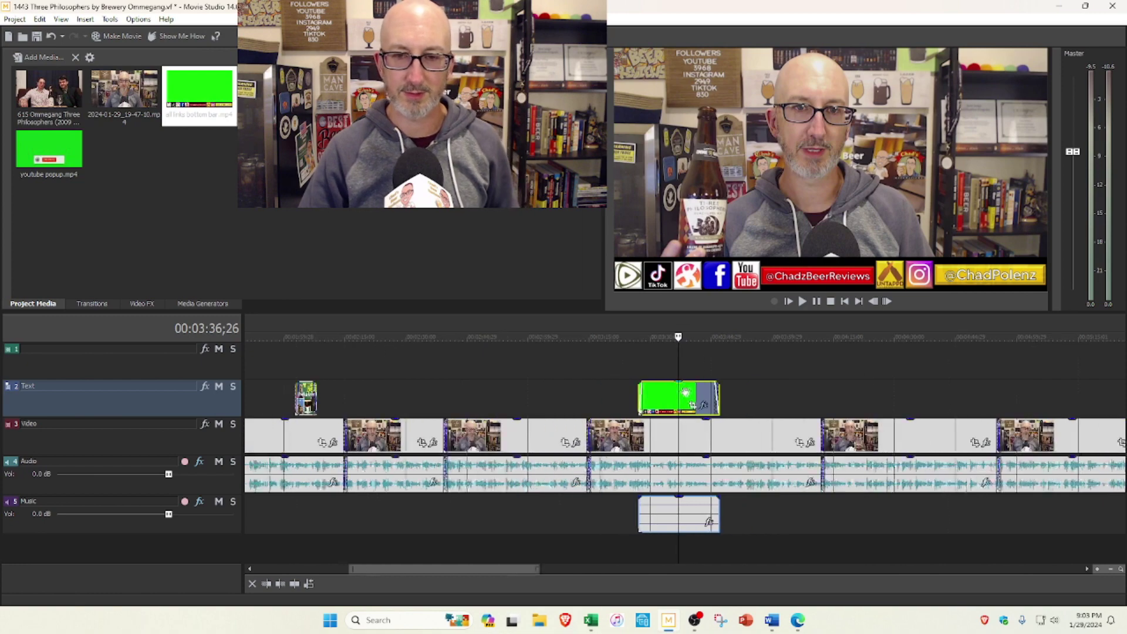
Copy the keyed bottom bar and its audio to the end of the project, spanning about 00:06:45 to 00:07:05
left_click(663, 393)
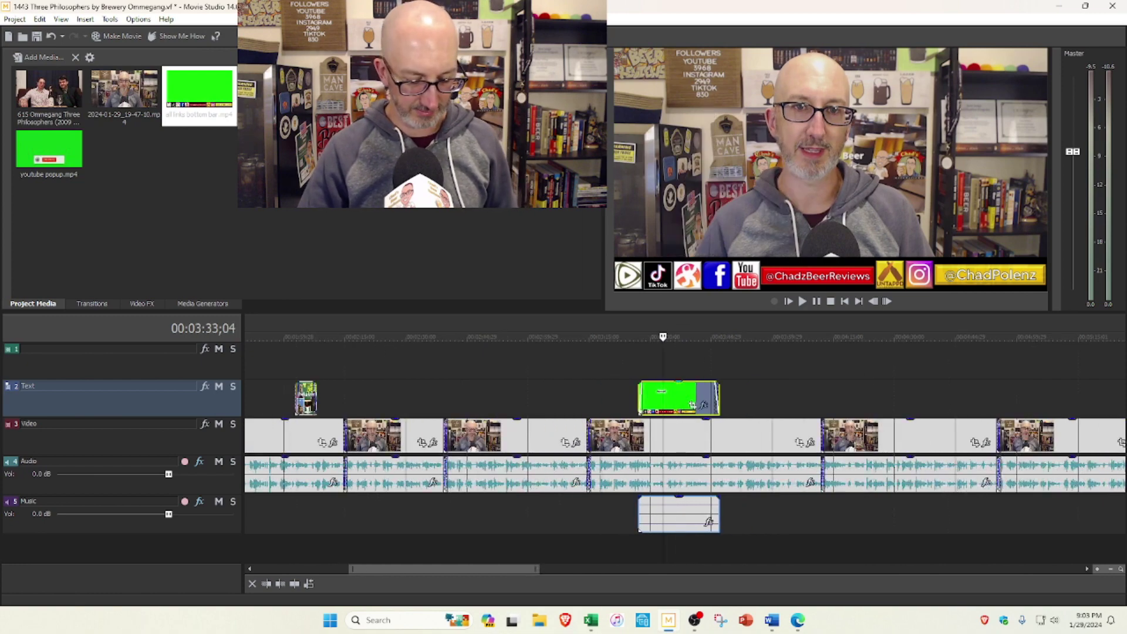
scroll(987, 392, "down", 4)
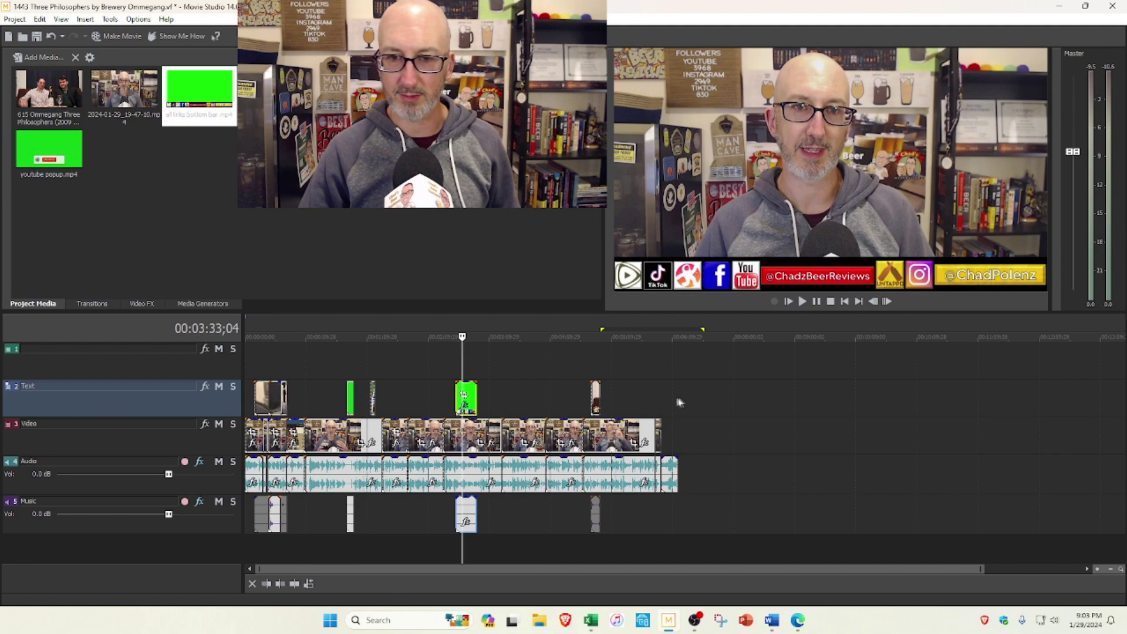
left_click(645, 394)
scroll(730, 386, "up", 4)
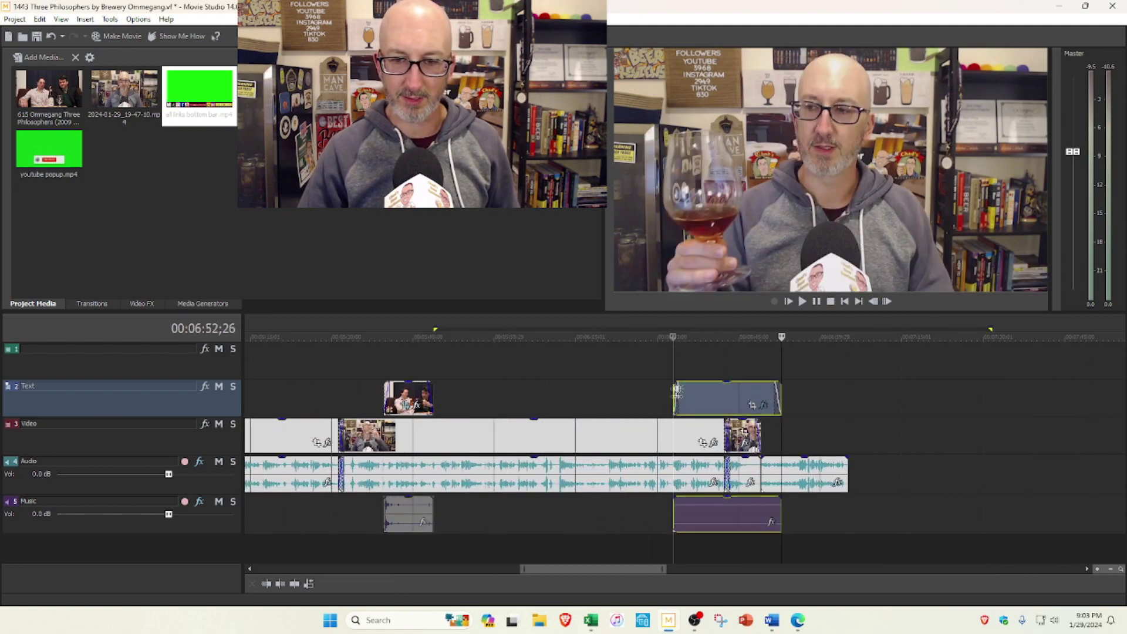
key("ctrl+v")
left_click_drag(701, 389, 678, 387)
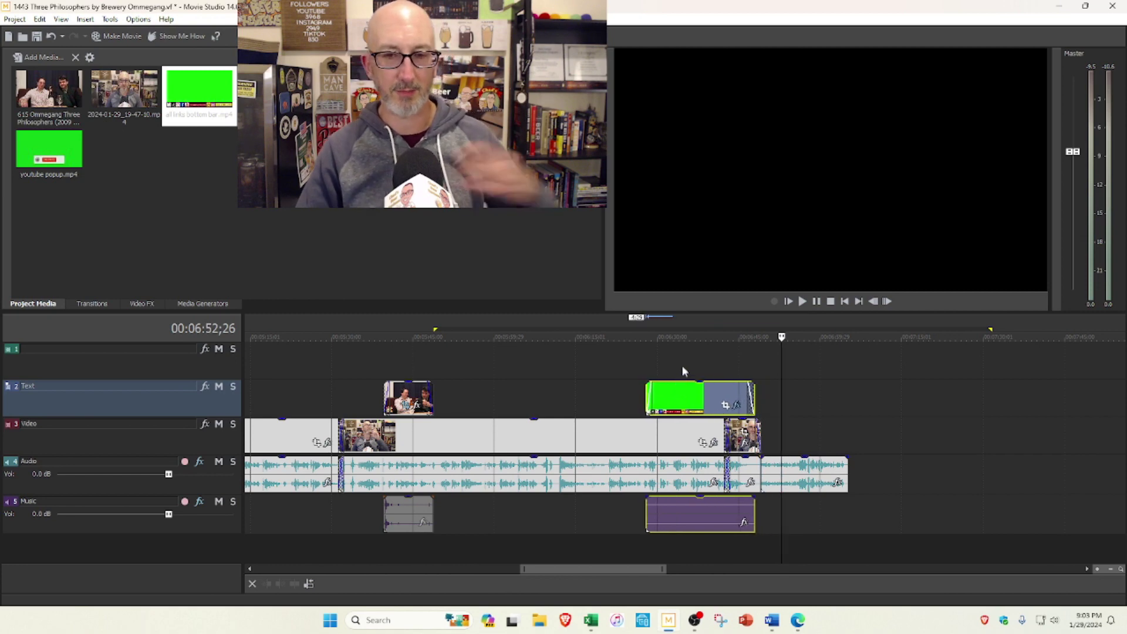
left_click(684, 369)
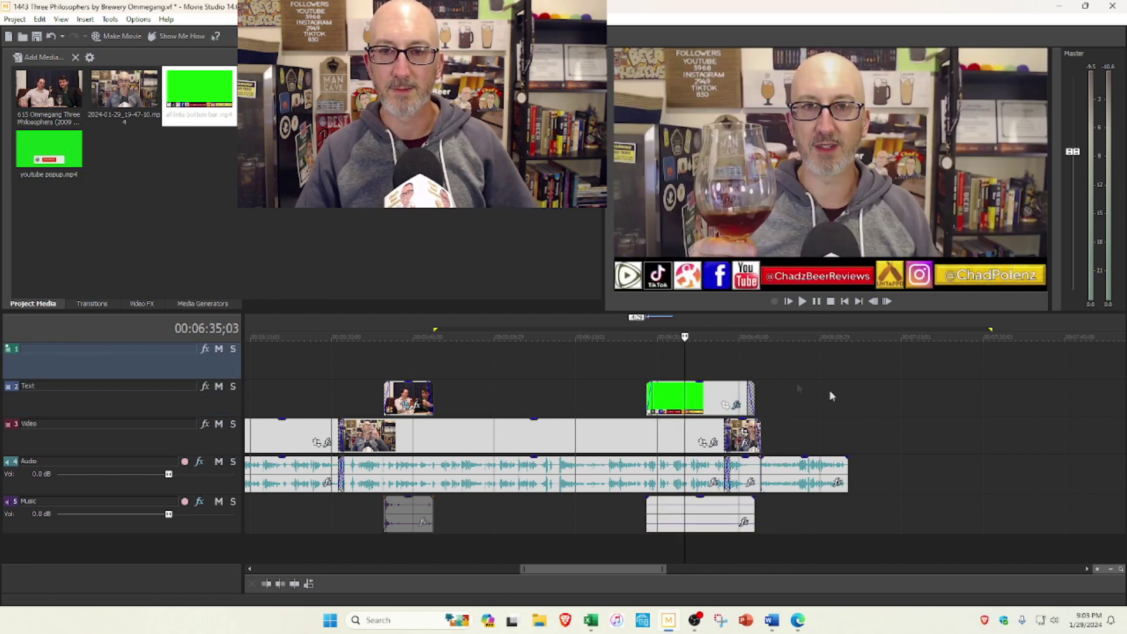
left_click_drag(699, 399, 791, 398)
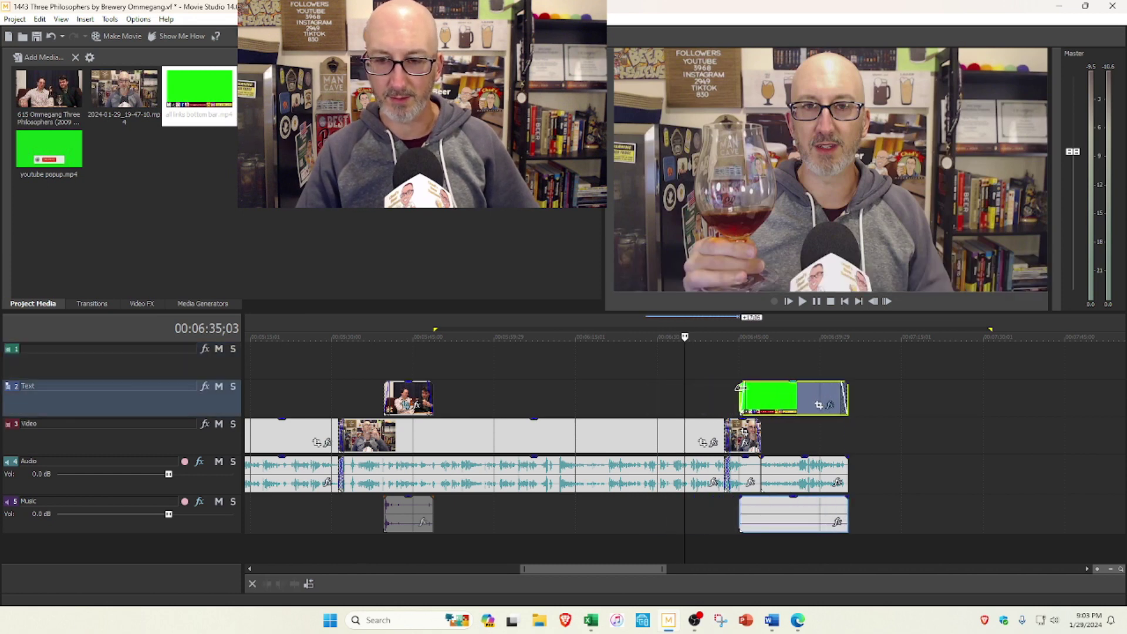
left_click(719, 362)
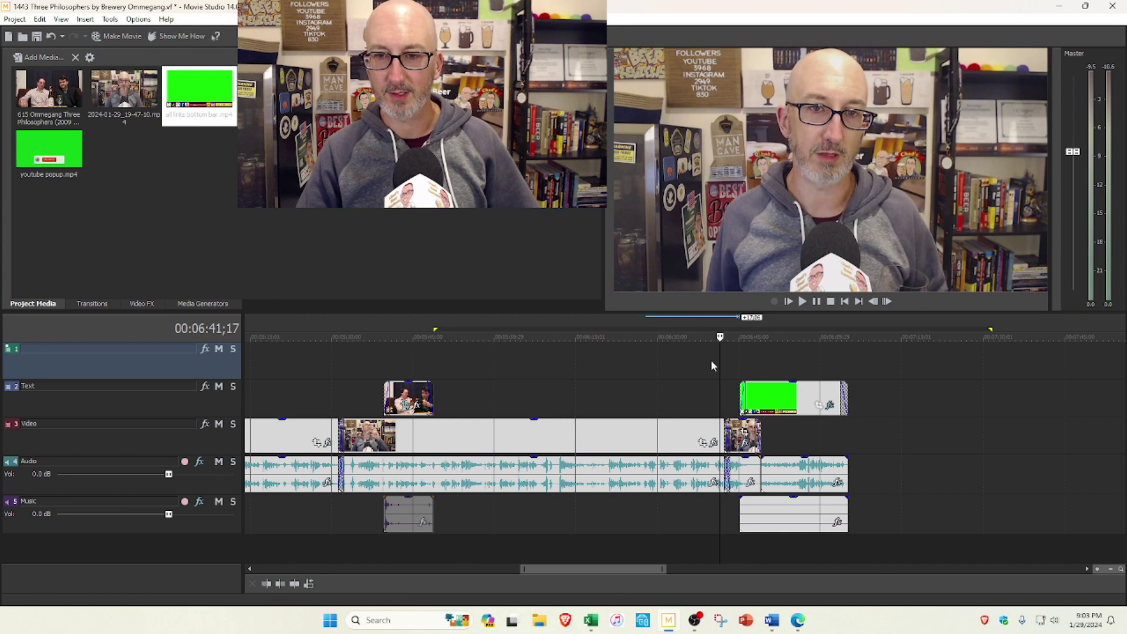
Play back the ending from 00:06:41 and inspect the keyed bottom bar over the fade-out and at about 00:06:58
left_click(802, 301)
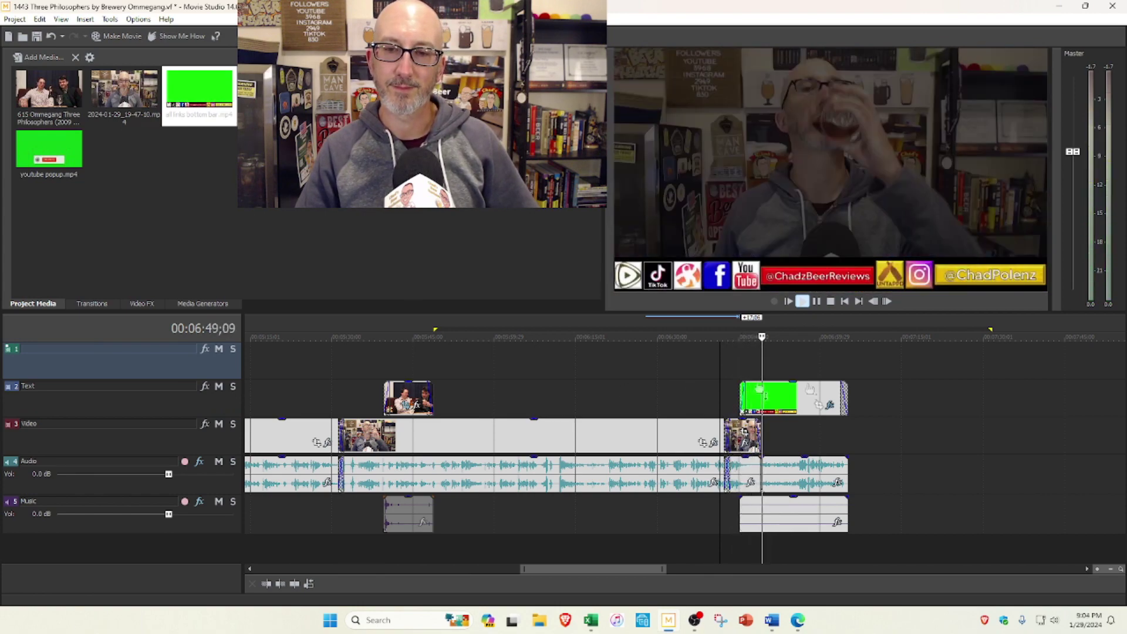
left_click(830, 301)
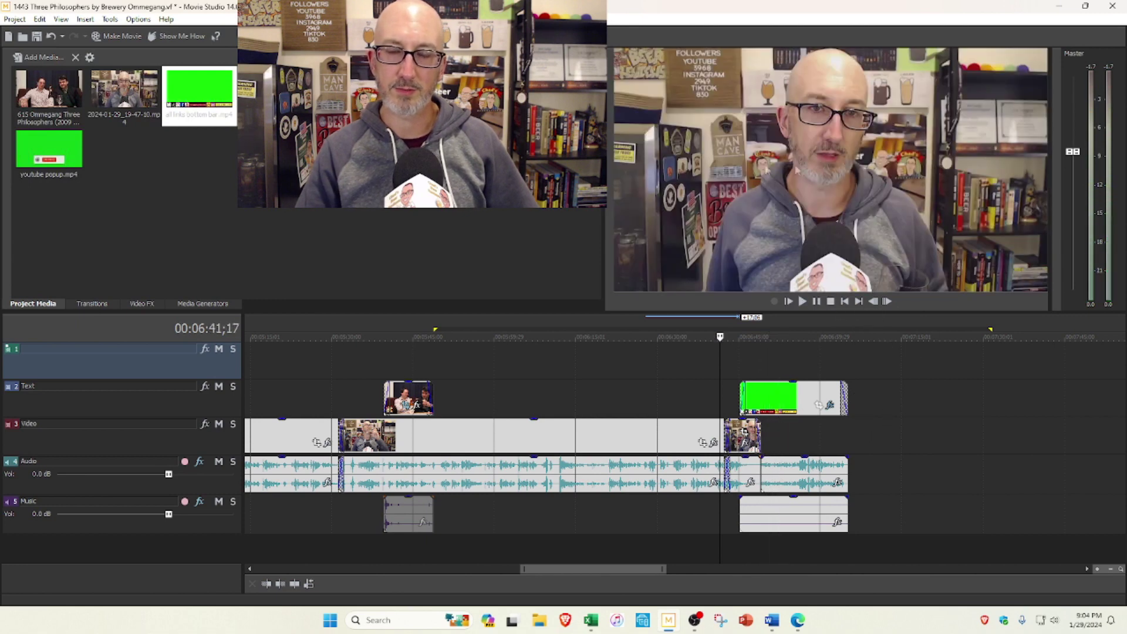
left_click(808, 361)
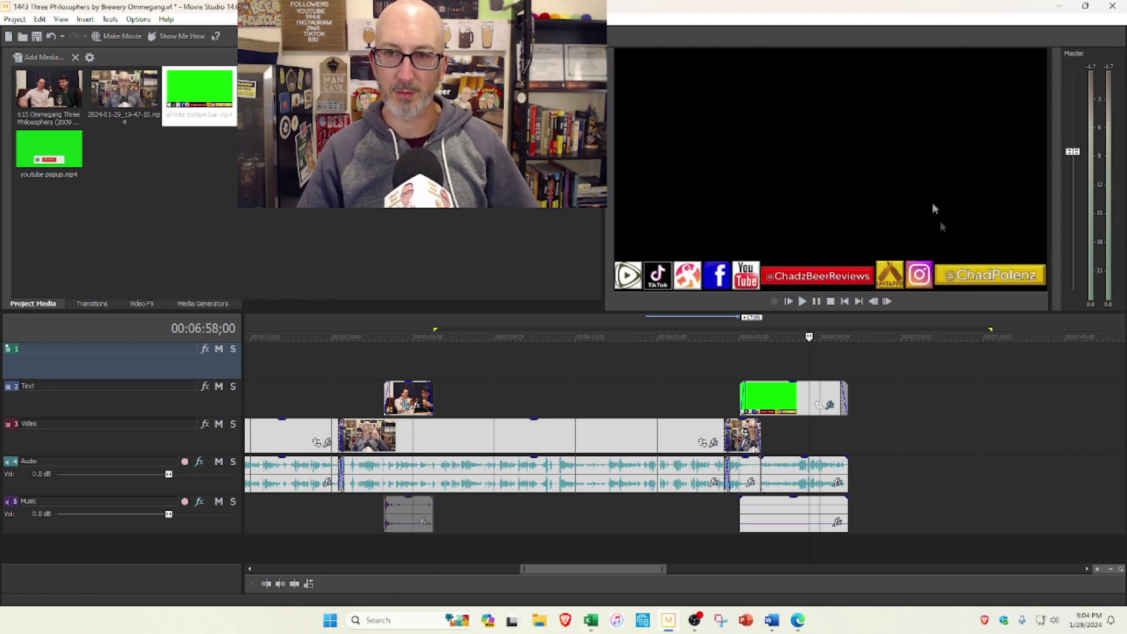
scroll(812, 382, "down", 8)
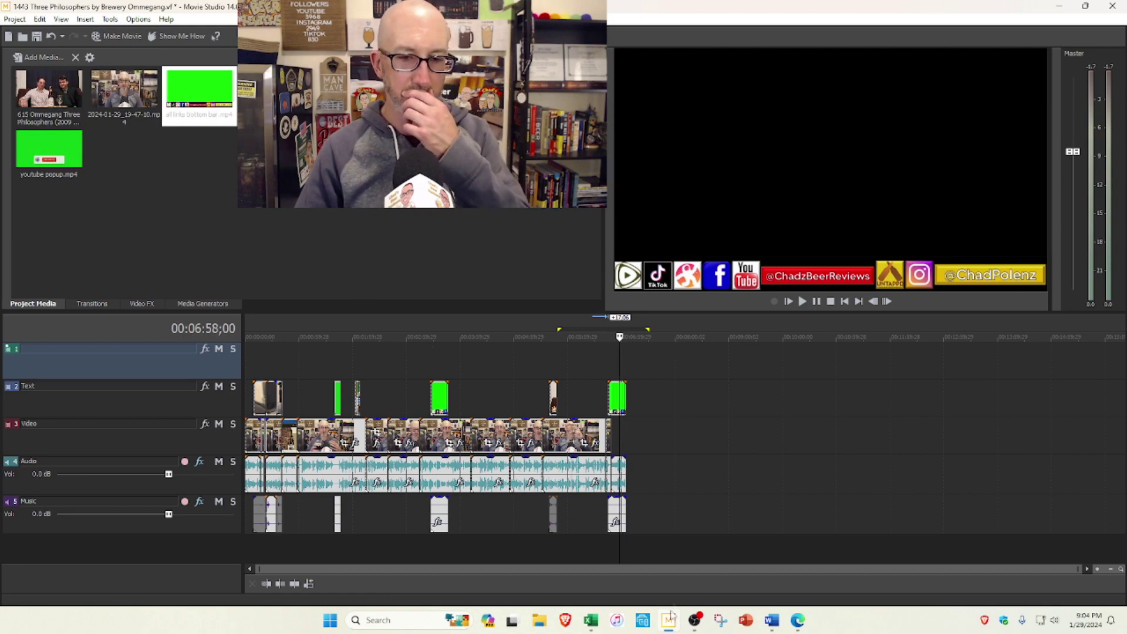
Switch to the Brave browser and look through the YouTube results for subscribe-button green screen clips
left_click(565, 619)
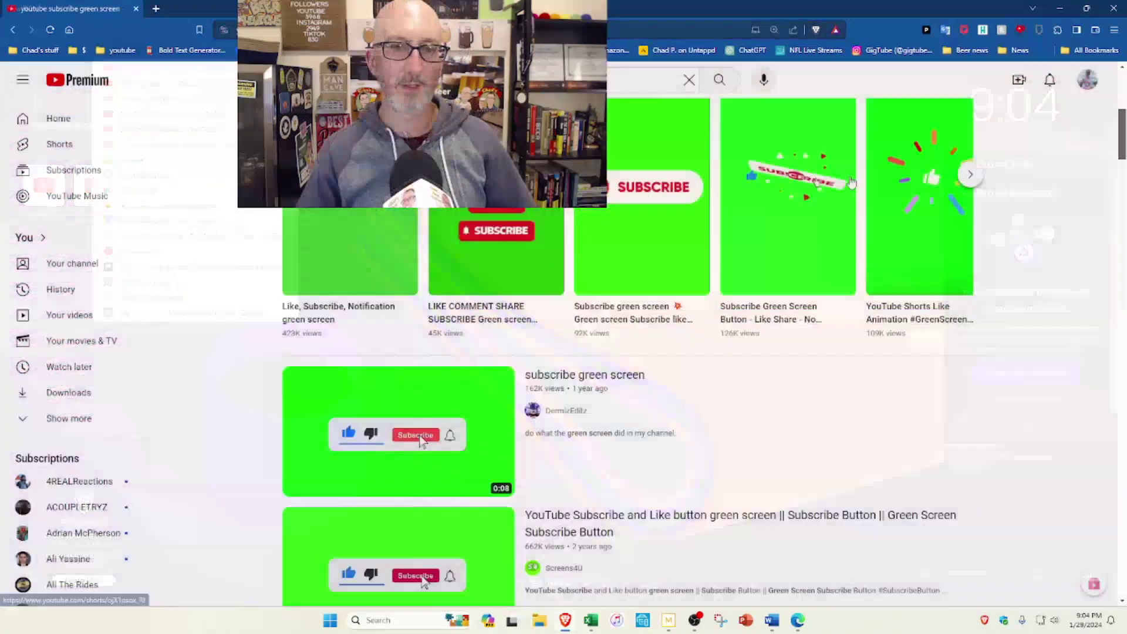
scroll(424, 288, "down", 5)
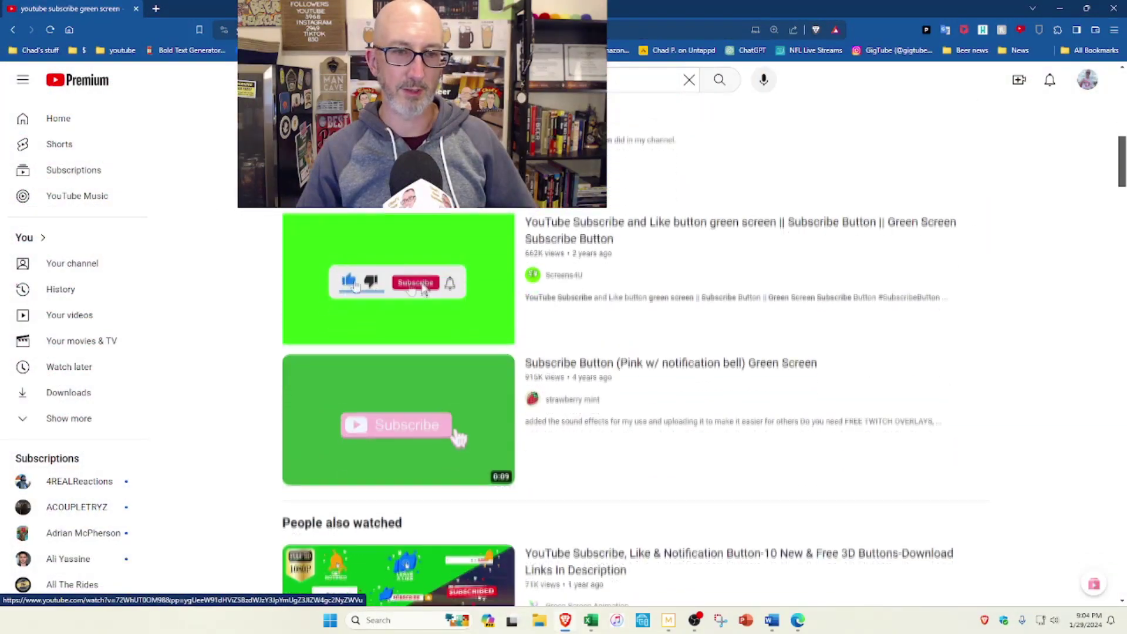
scroll(424, 289, "down", 12)
scroll(411, 264, "down", 10)
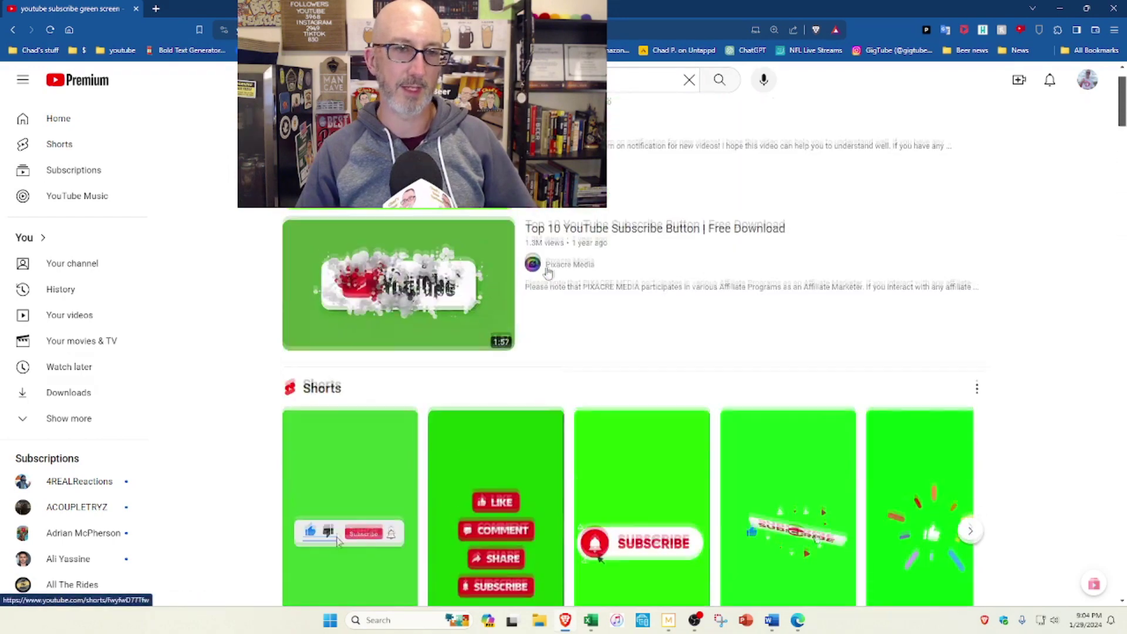
scroll(338, 541, "up", 1)
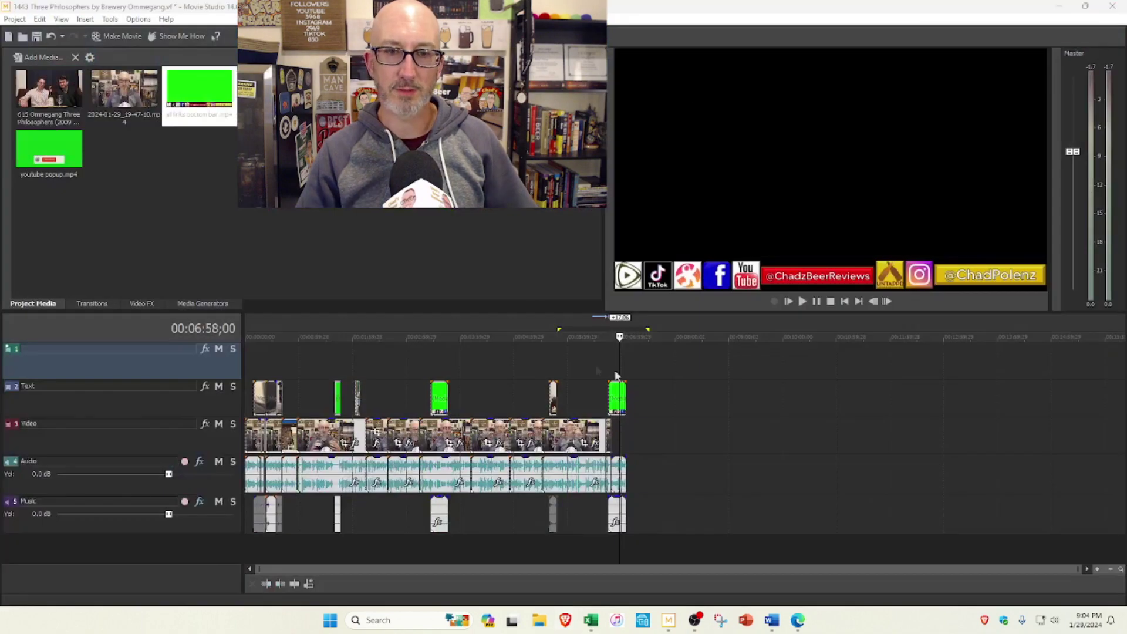
Return to Movie Studio and examine the bottom bar over the black ending at about 00:06:56 and 00:06:53
scroll(685, 339, "up", 5)
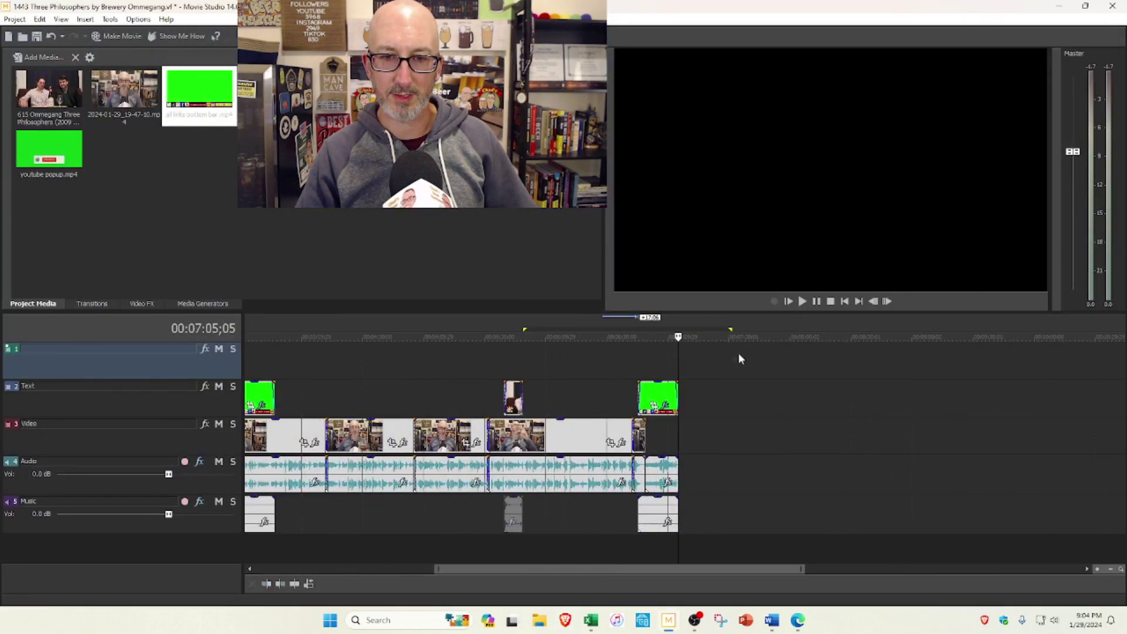
left_click(643, 361)
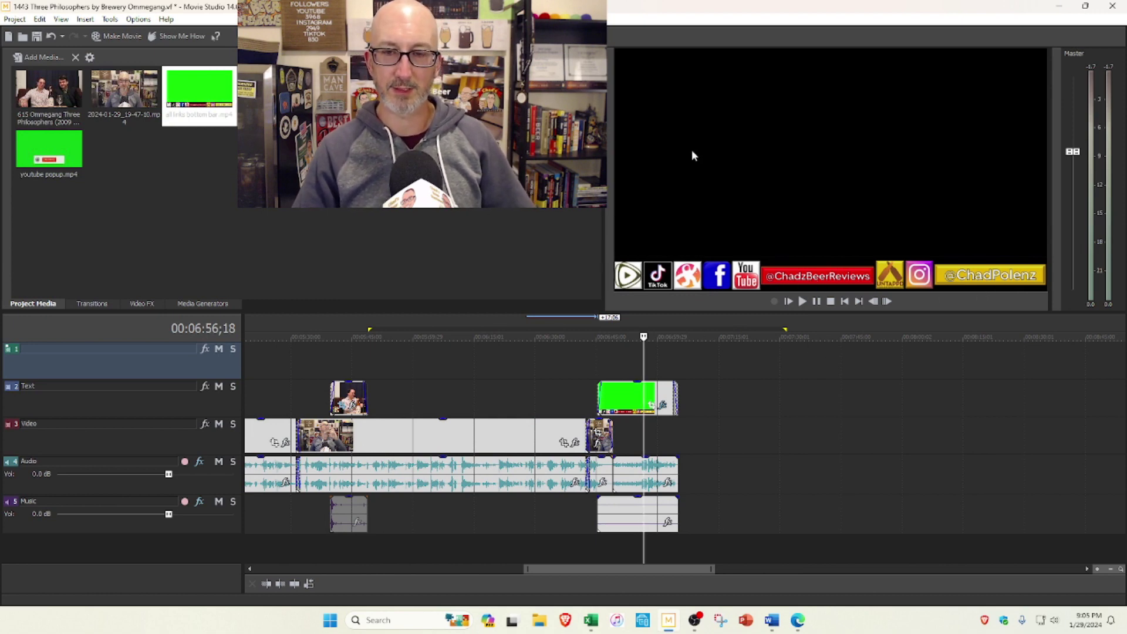
left_click(630, 366)
scroll(622, 352, "down", 8)
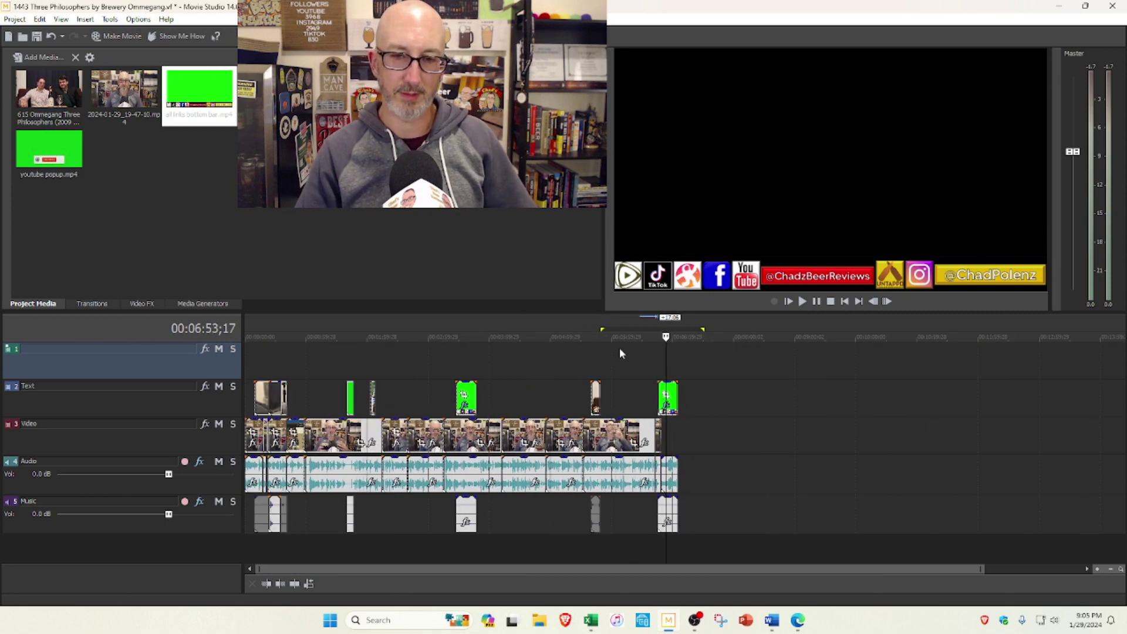